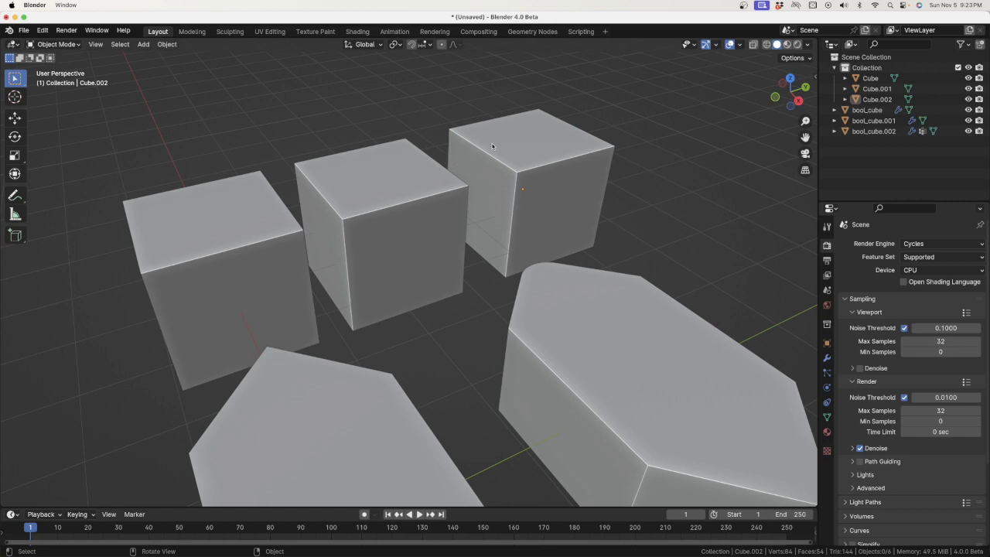
Start Screw heads on the top face of the first cube, using the one-per-face (1pF) placement mode
click(232, 216)
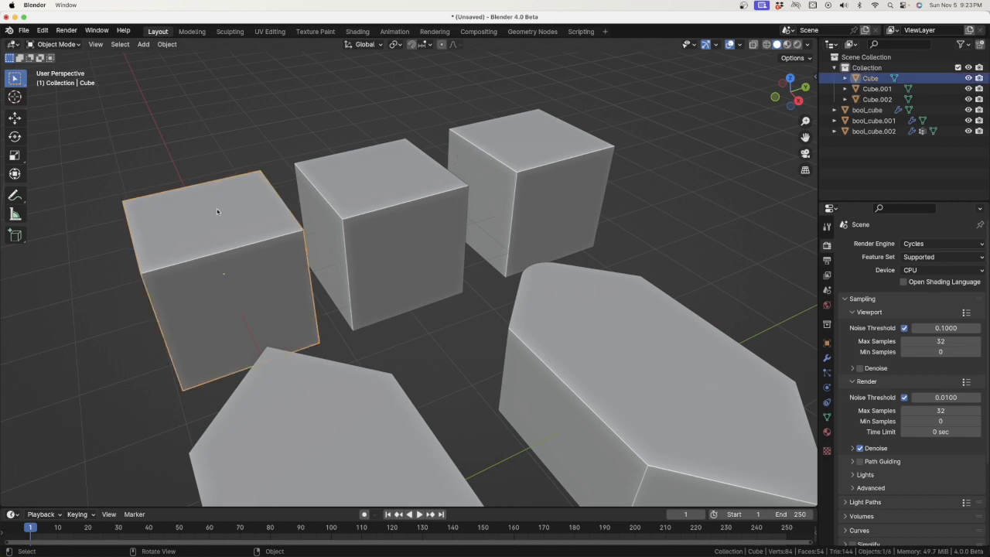
key(f)
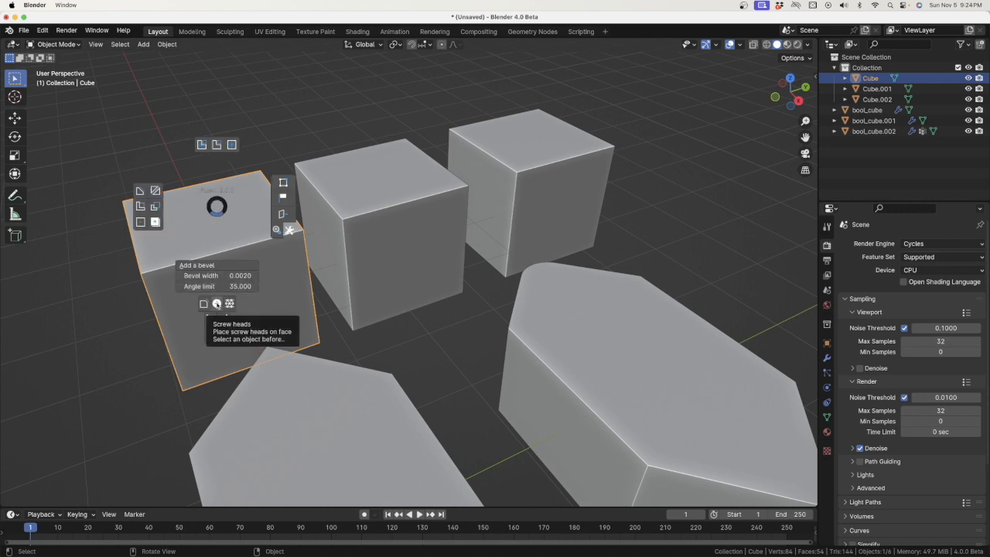
click(216, 303)
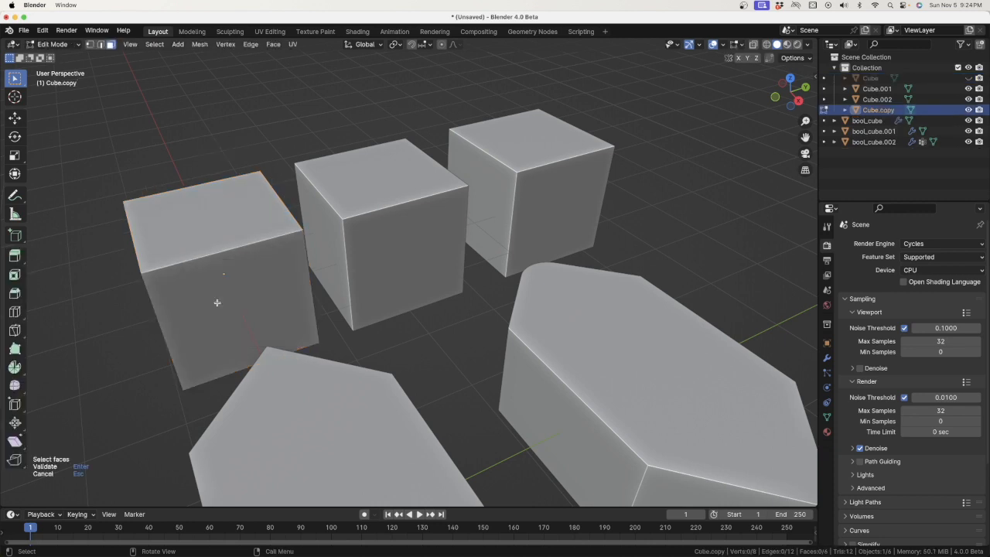
click(202, 214)
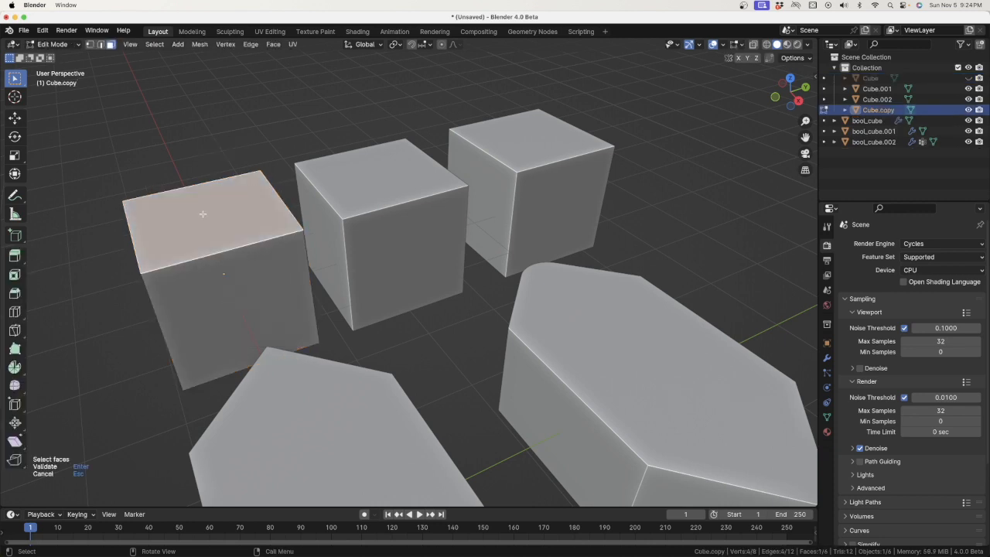
key(Return)
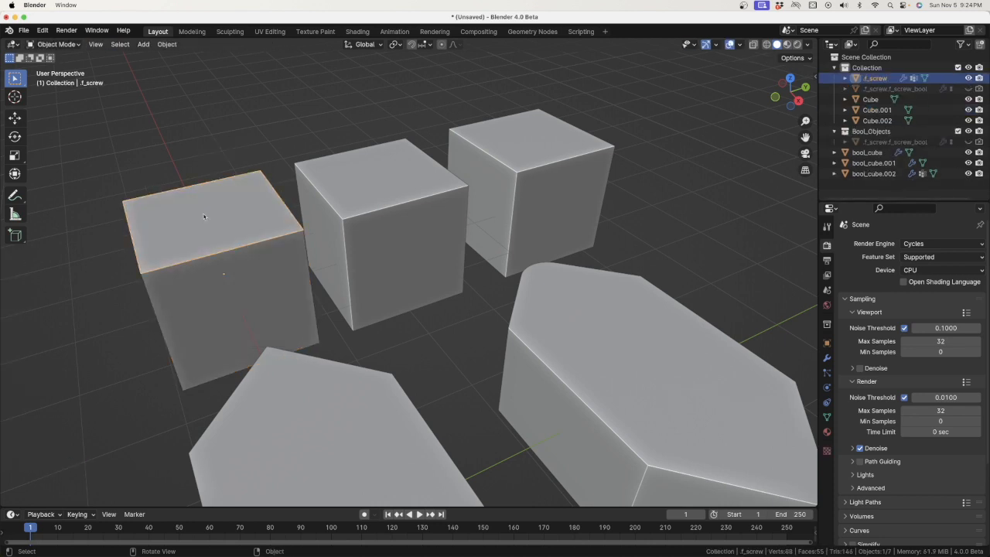
click(204, 215)
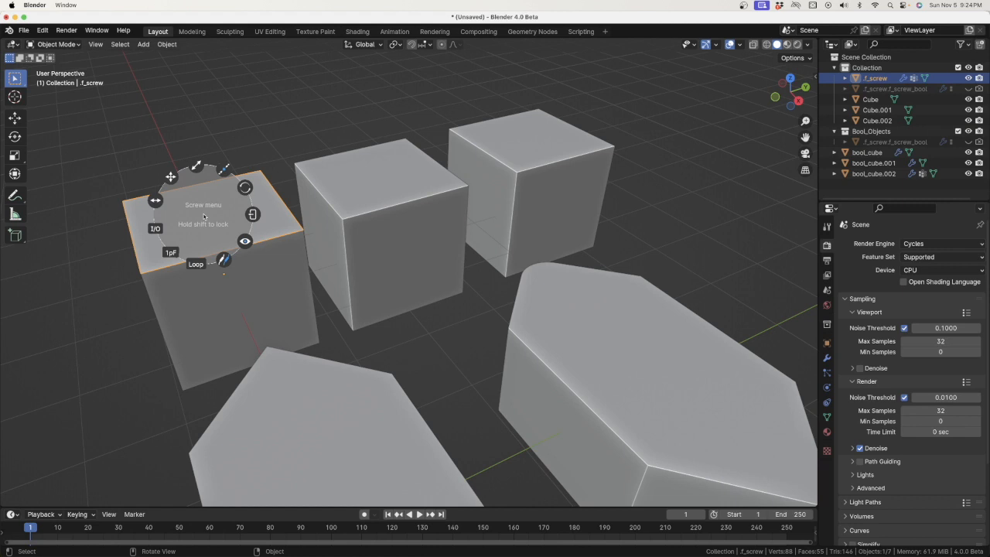
click(171, 253)
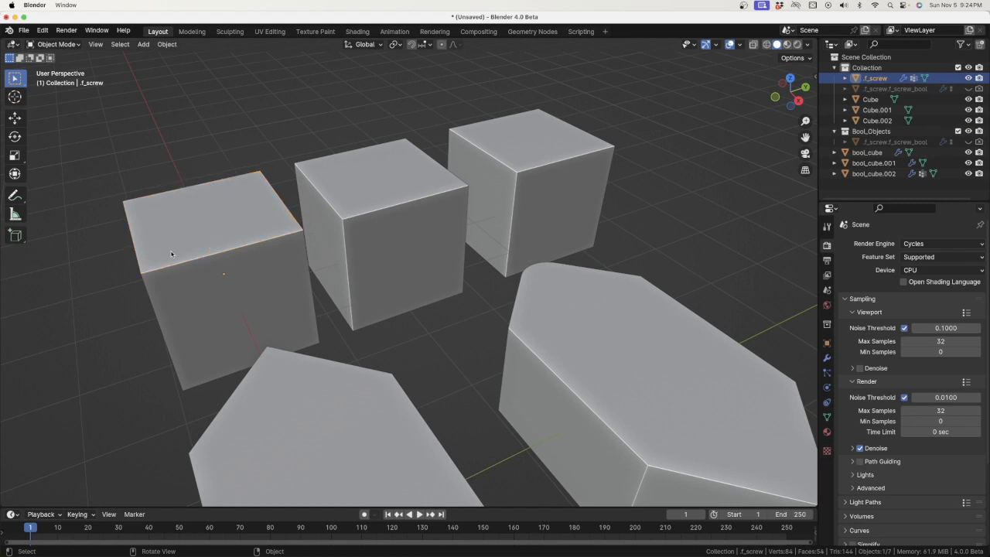
Set the screw to cross drive Tool 1 with head type 5, placing it centrally on the first cube's top face, and validate it
click(225, 204)
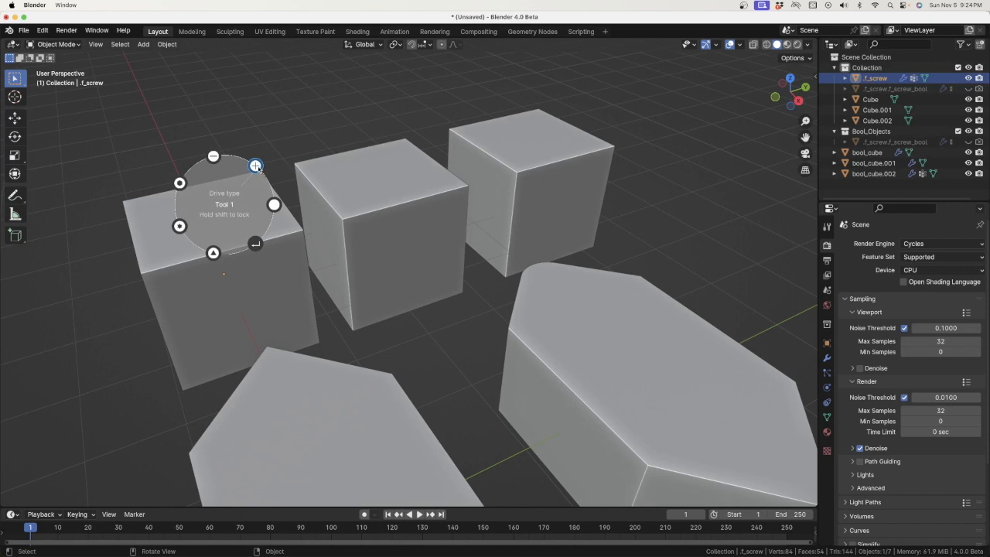
click(256, 165)
click(177, 204)
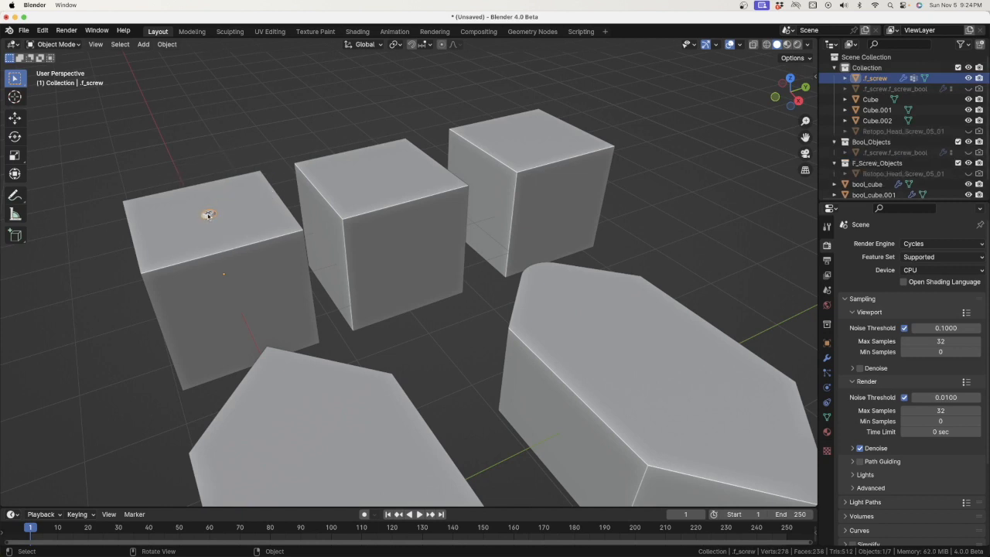
key(f)
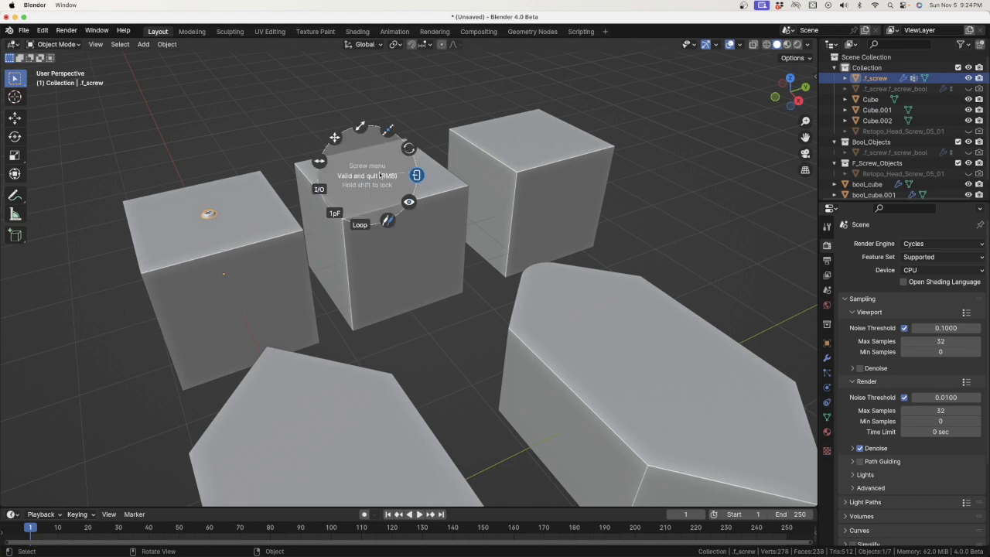
click(415, 177)
Start Screw heads on the top face of the middle cube
click(380, 179)
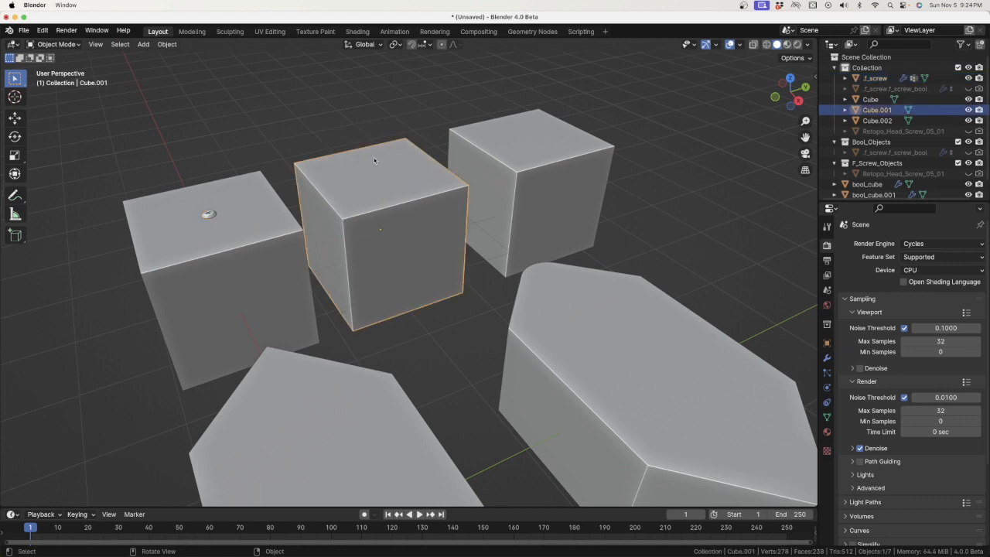
scroll(375, 161, up, 4)
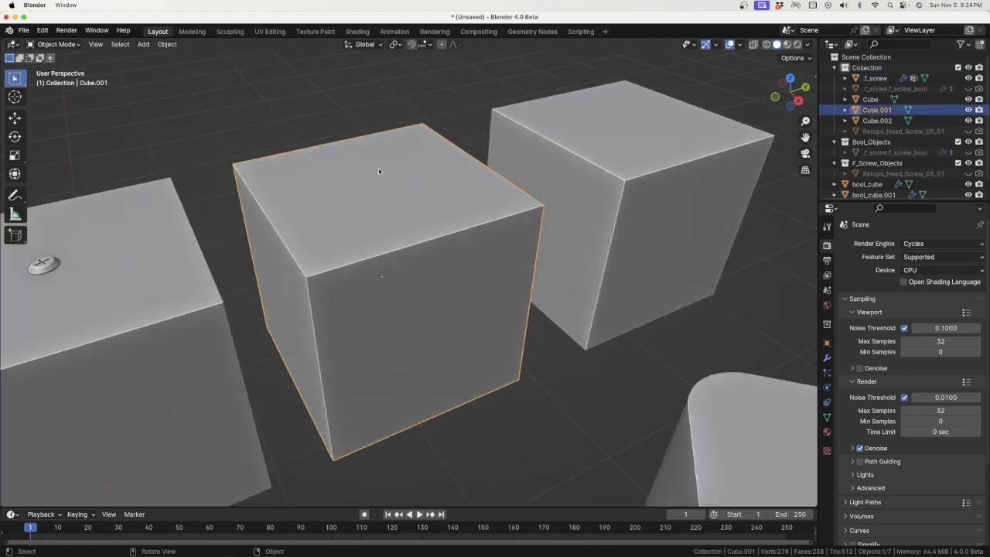
key(f)
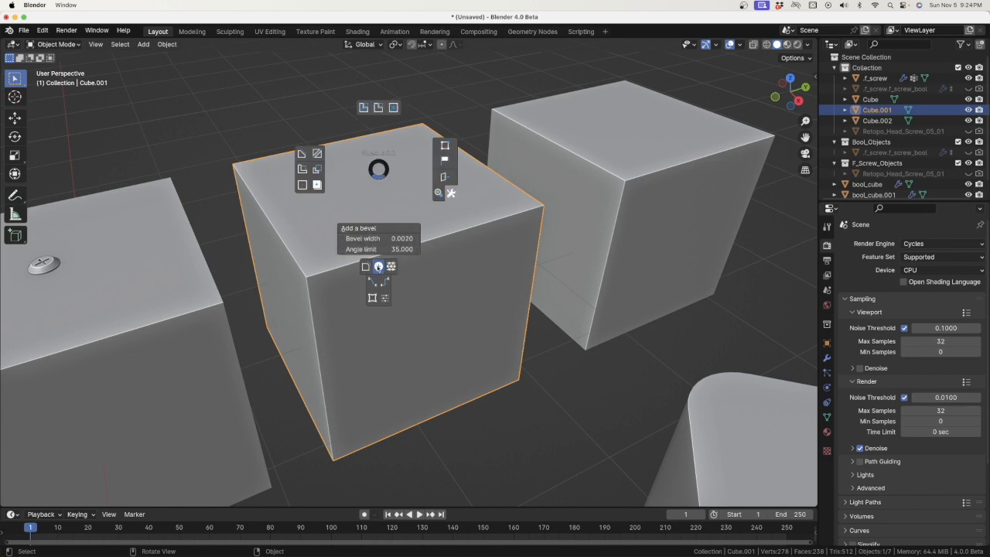
click(377, 267)
click(373, 202)
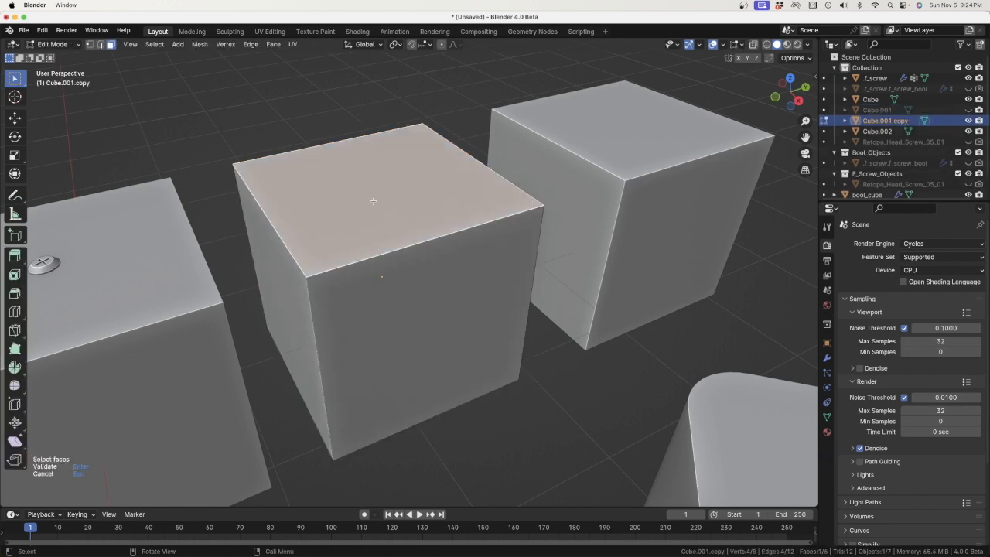
key(Return)
Add screws at the four corners of the middle cube's top face with cross drive Tool 1 and head type 5
key(f)
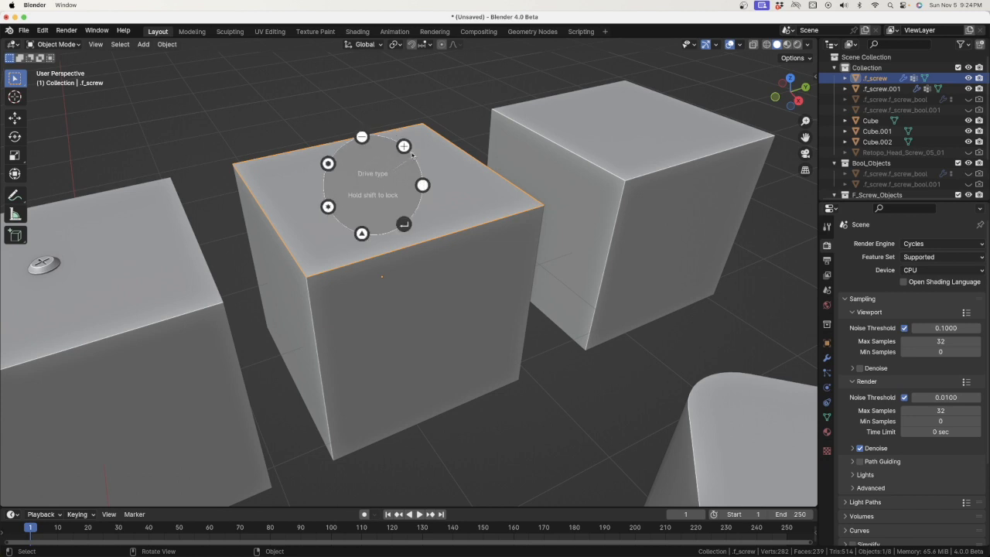
click(415, 158)
click(323, 185)
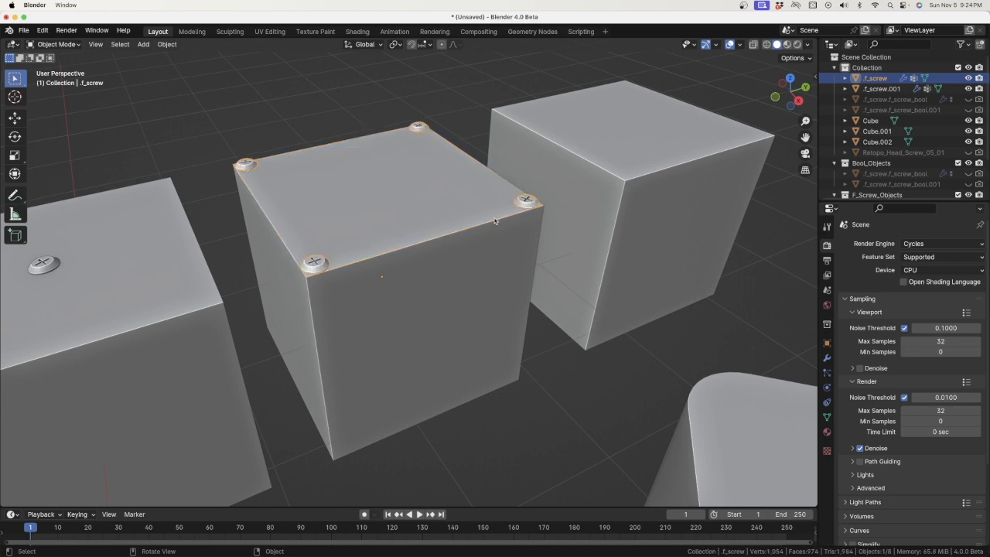
Adjust the position of the four screws so they sit slightly inward from the middle cube's top corners
click(386, 169)
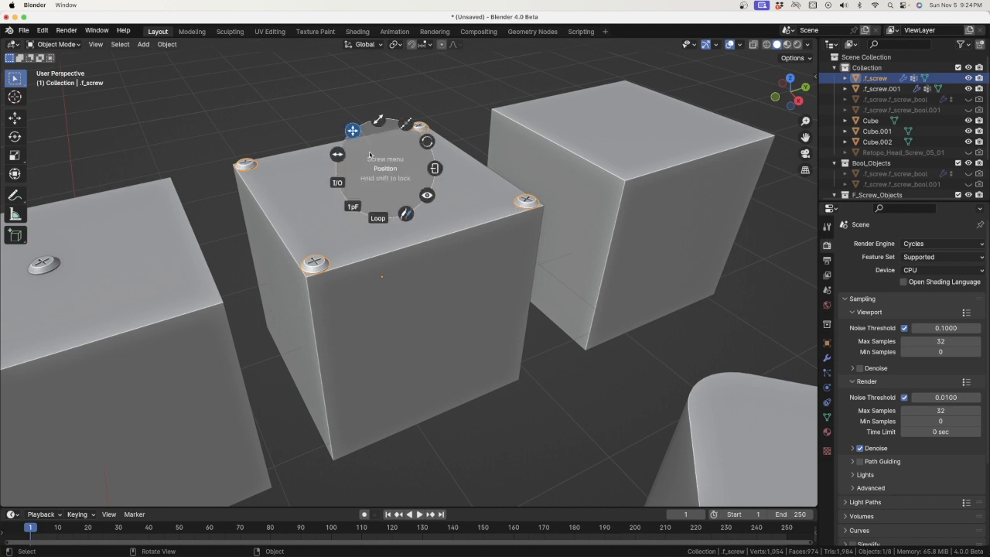
click(352, 134)
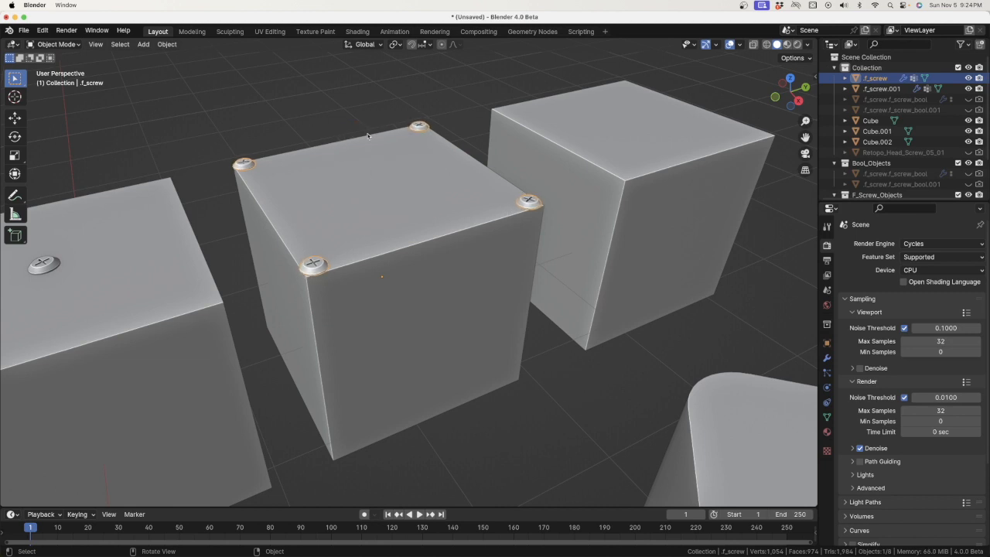
click(370, 135)
click(418, 133)
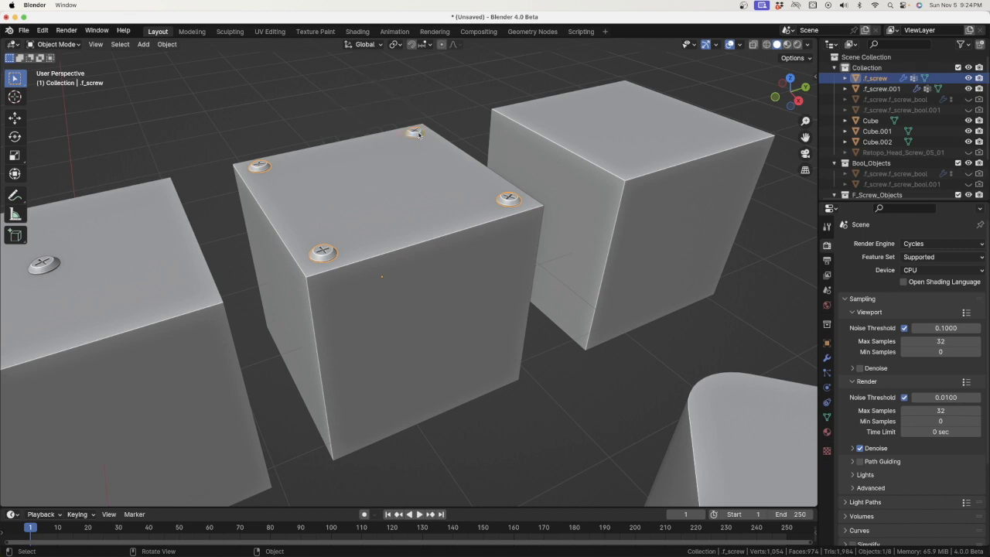
Adjust the size of the middle cube's four corner screws, and validate the placement
click(389, 129)
click(384, 81)
click(379, 93)
click(429, 113)
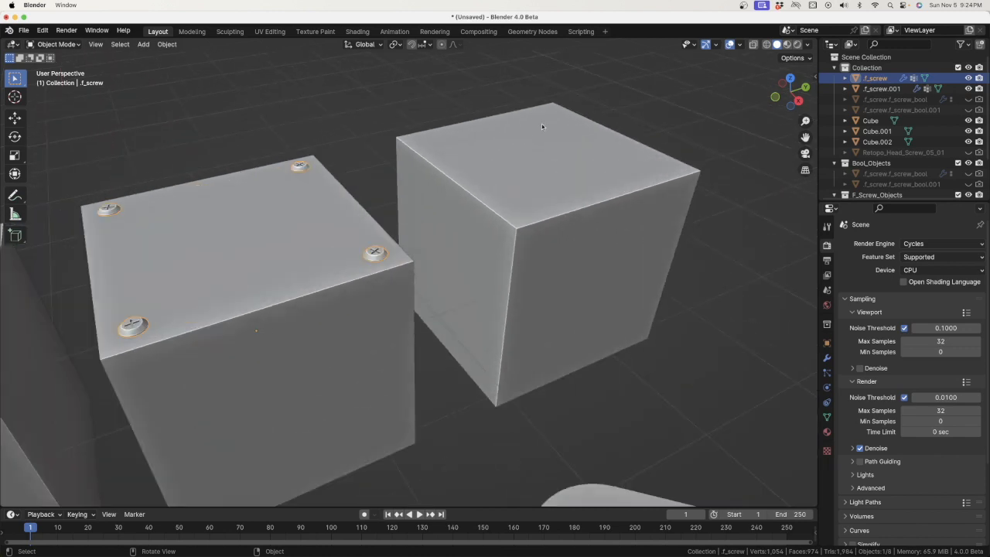
click(547, 142)
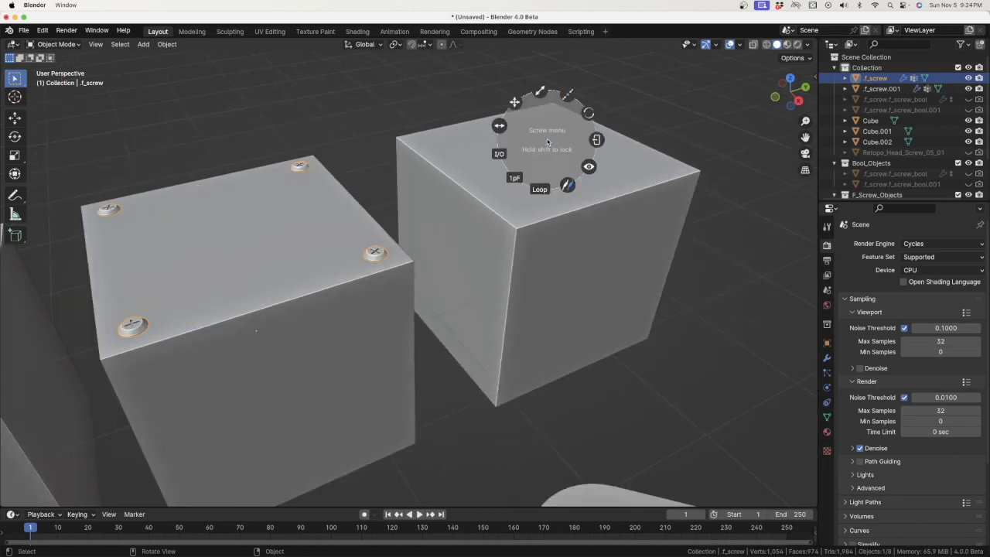
click(596, 139)
Start Screw heads on the top face of the third cube, using the Loop placement mode
click(588, 158)
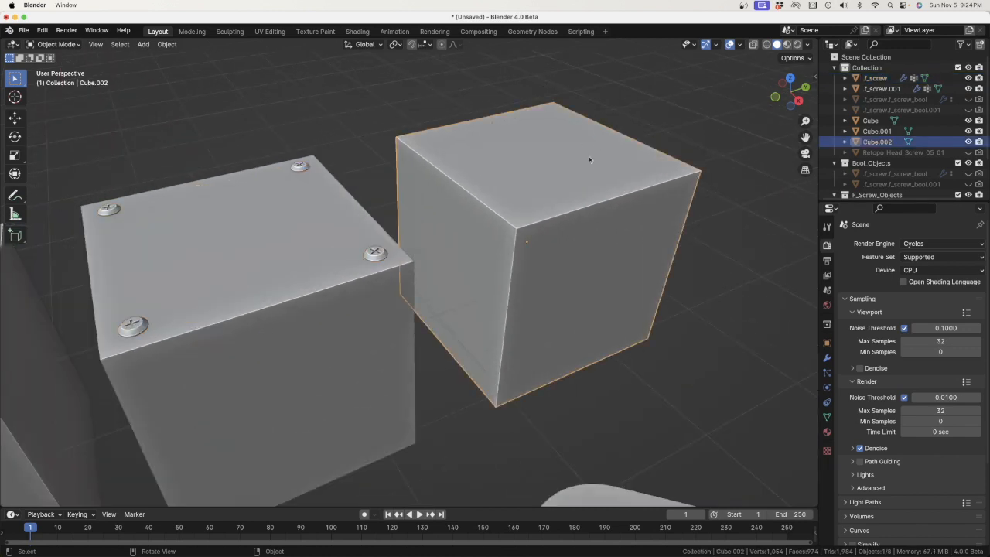
key(f)
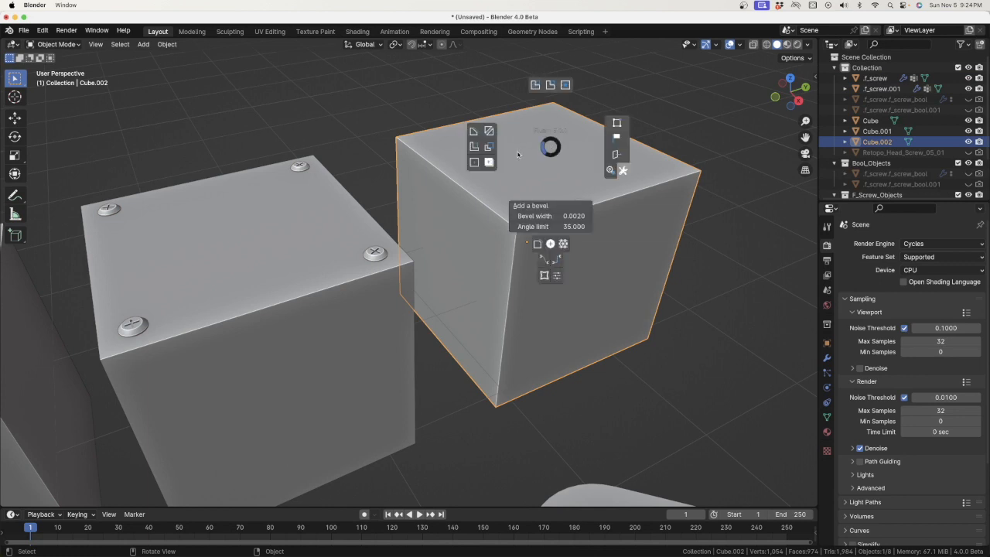
click(550, 244)
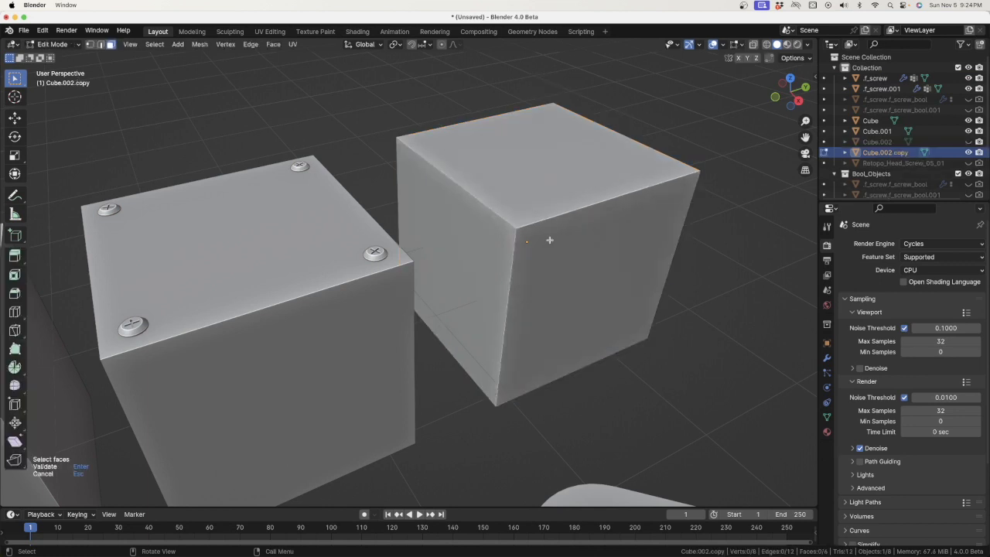
click(547, 165)
key(Return)
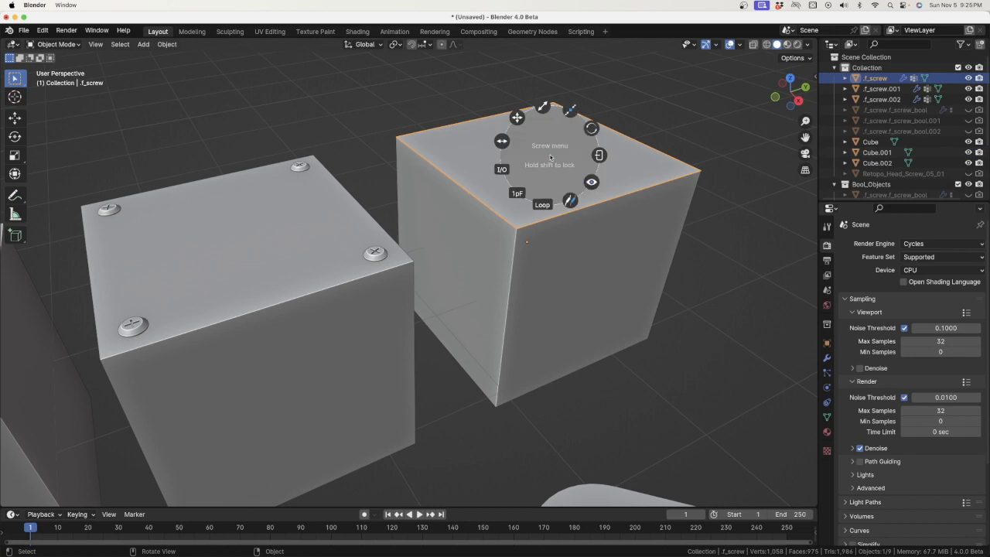
click(548, 207)
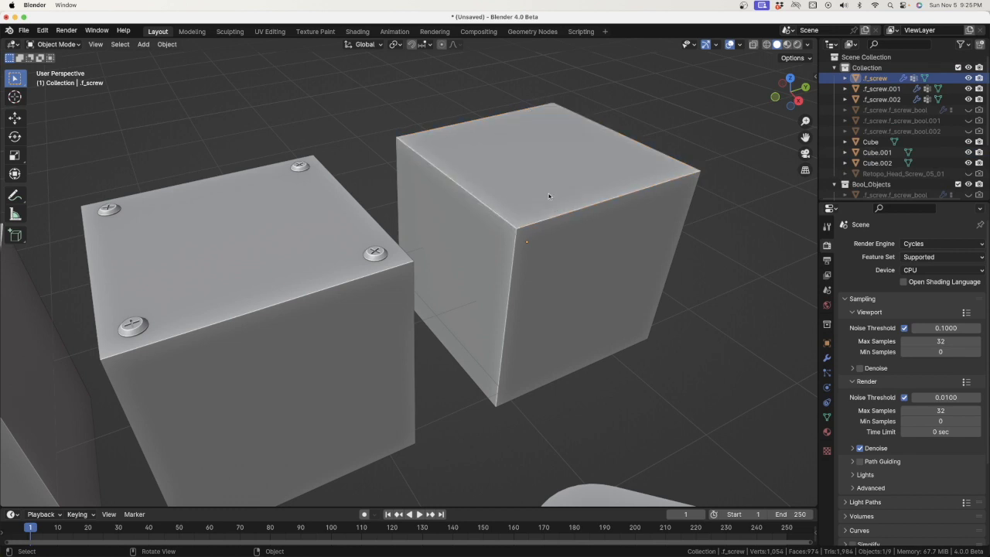
Fill the loop around the third cube's top face with screws using cross drive Tool 1 and head type 4
key(f)
click(589, 137)
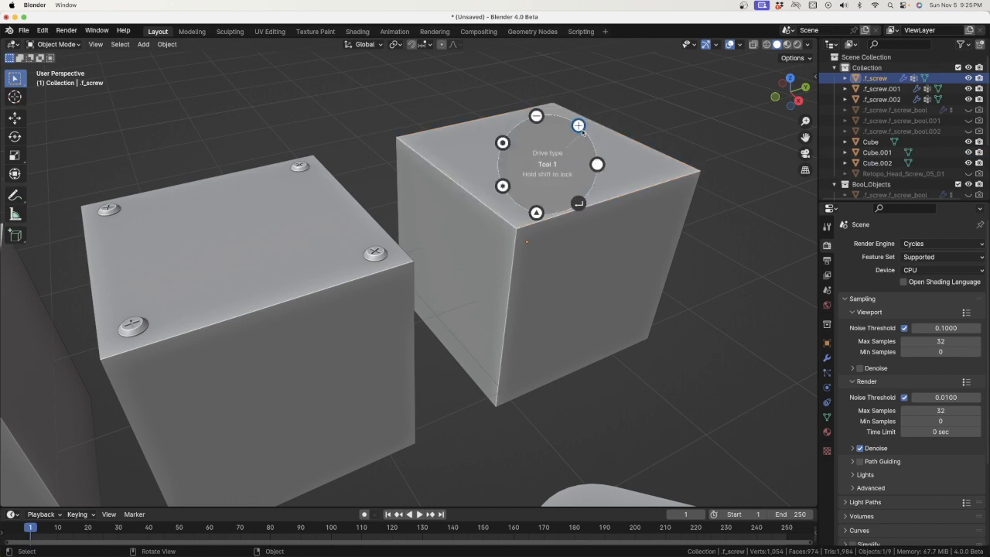
click(579, 126)
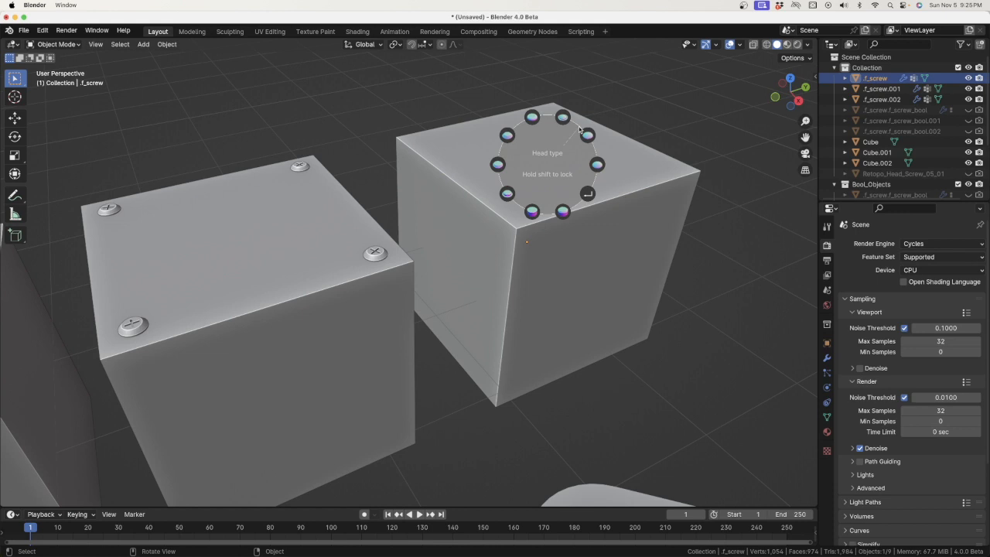
click(507, 136)
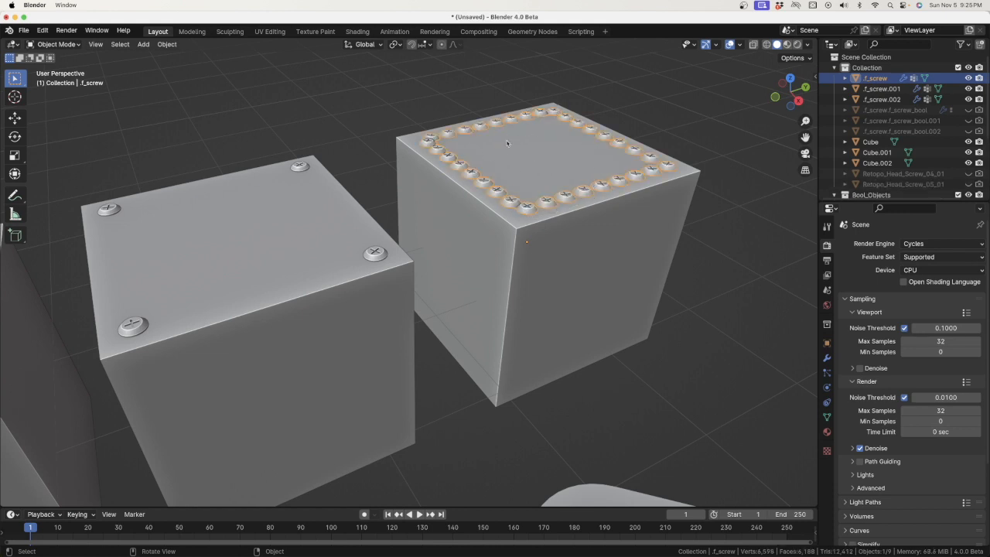
Widen the spacing of the loop screws to leave eight around the third cube's top face, validate the placement and deselect everything
click(521, 136)
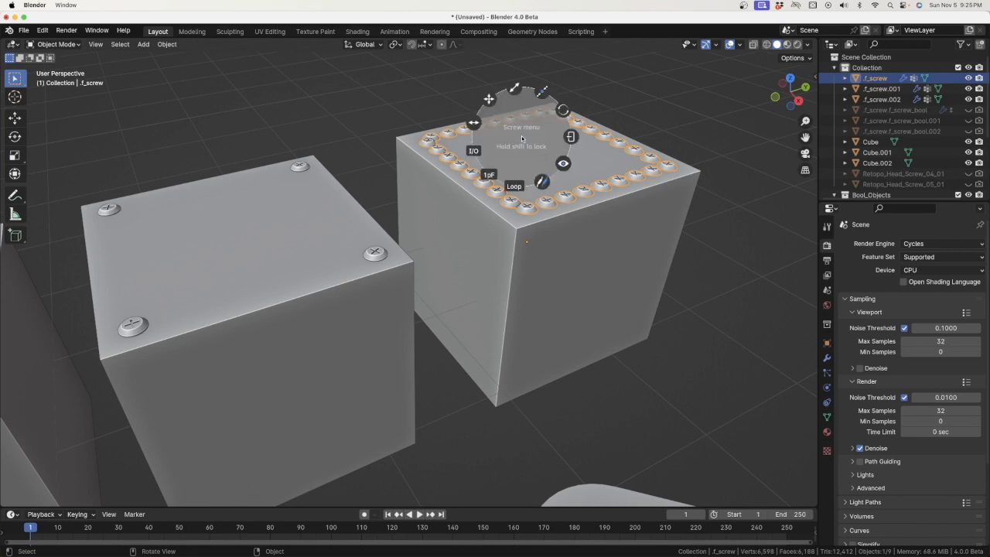
click(475, 124)
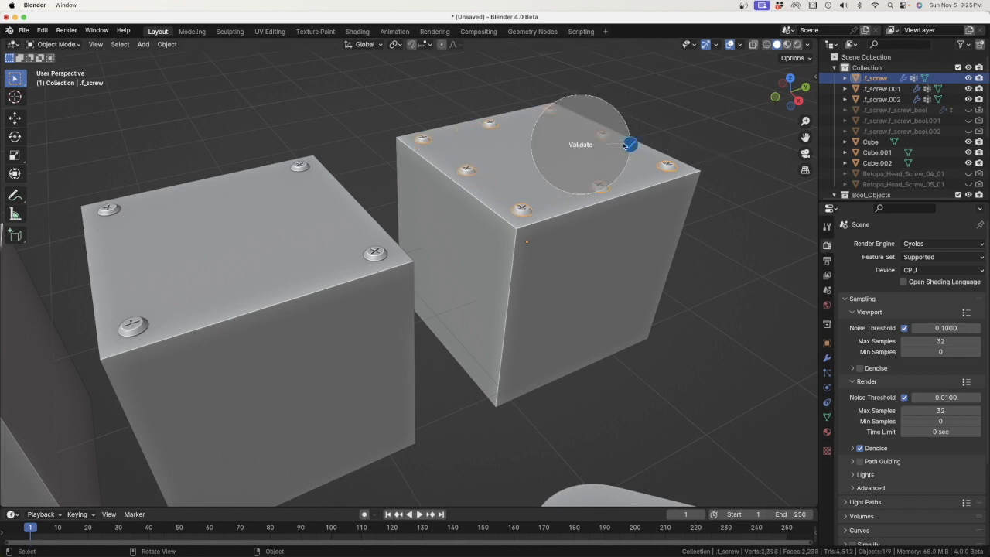
scroll(573, 131, down, 4)
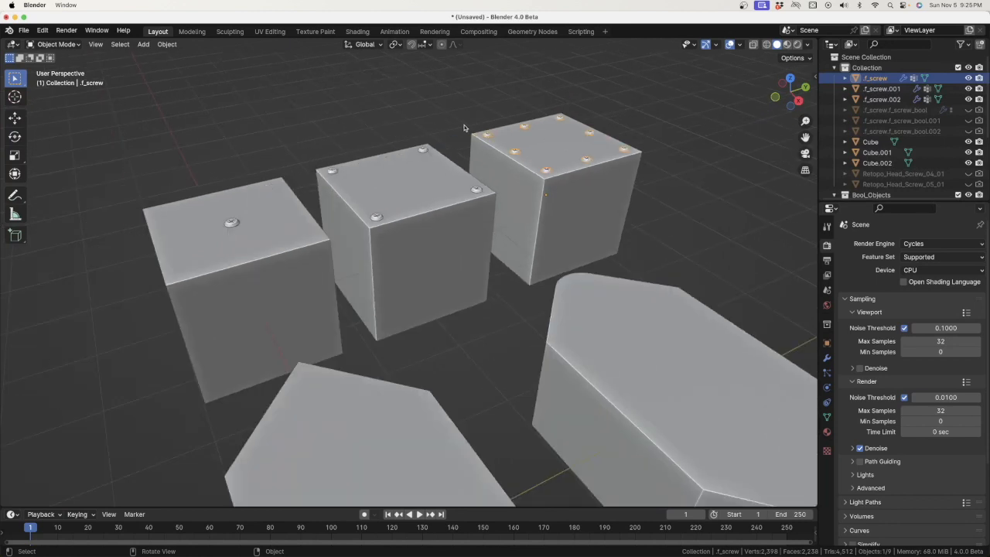
key(f)
click(512, 127)
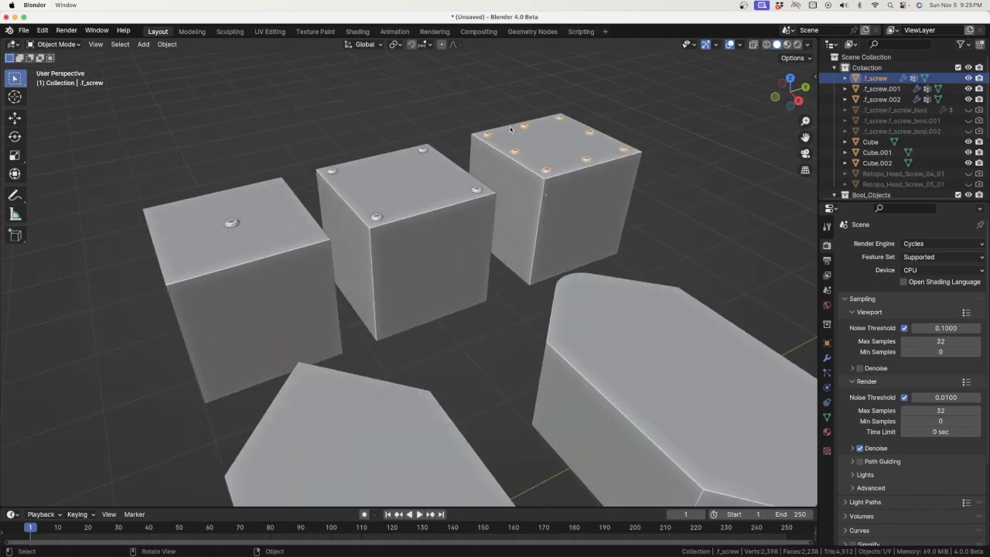
click(474, 109)
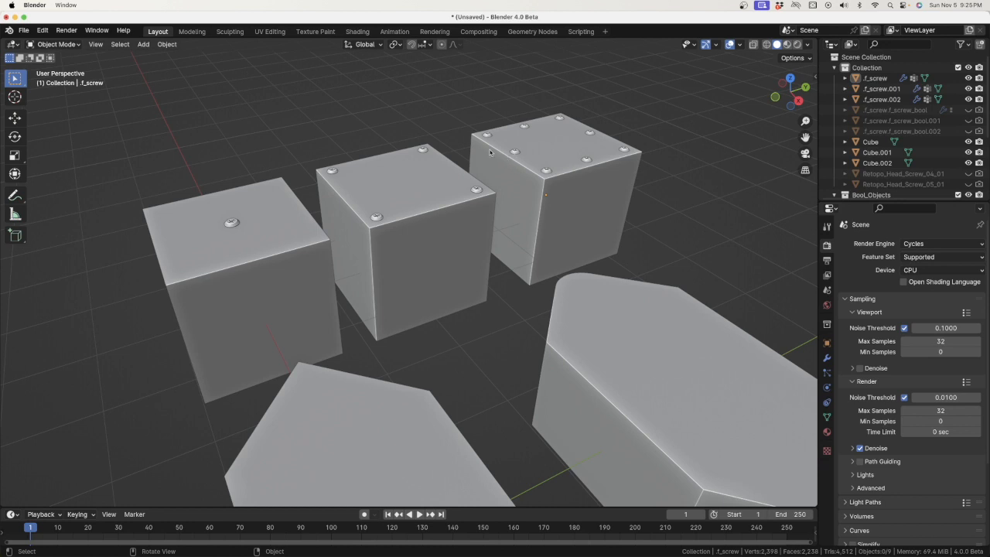
scroll(442, 144, down, 2)
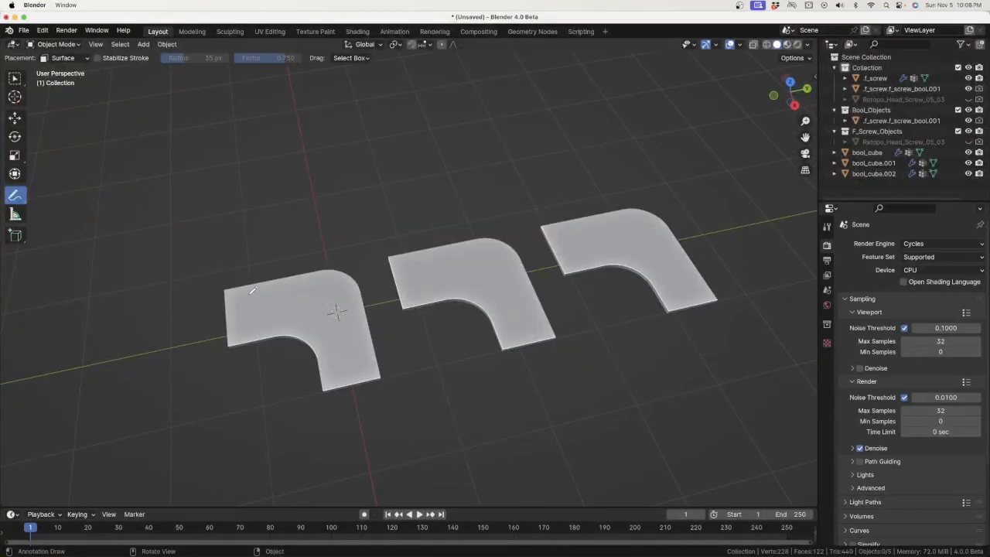
Annotate the first plate's top face with eight crosses marking the wanted screw positions, and return to box selection
drag(237, 293, 238, 296)
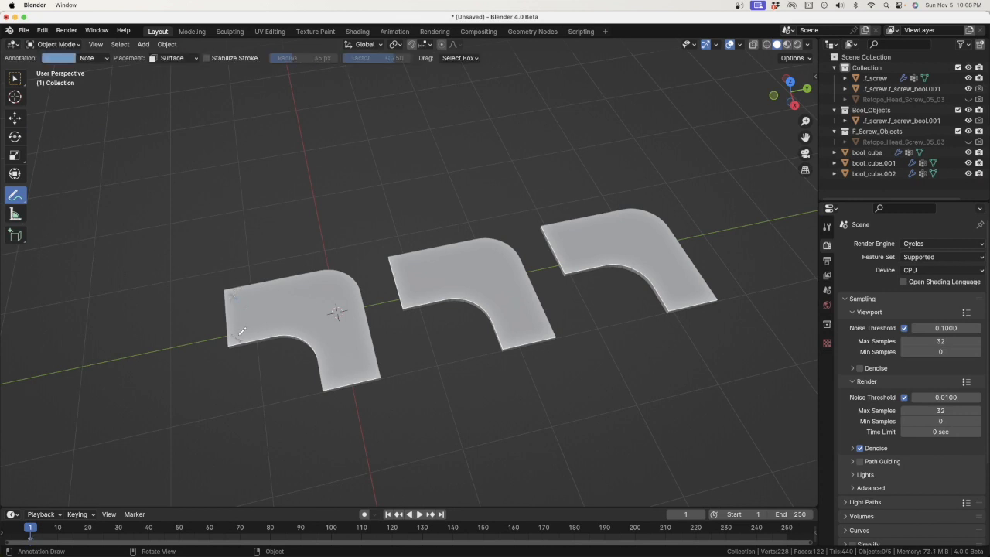
mouse_move(326, 380)
mouse_down()
mouse_move(378, 378)
mouse_move(367, 377)
mouse_up()
click(18, 79)
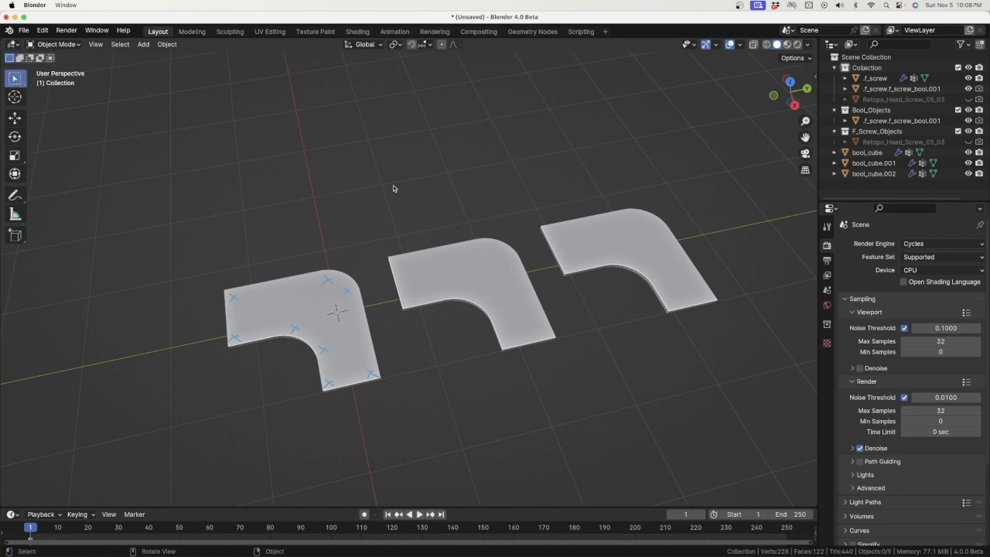
Place Screw heads in corner mode on the top face of the third curved plate, choosing a drive and head type
click(626, 249)
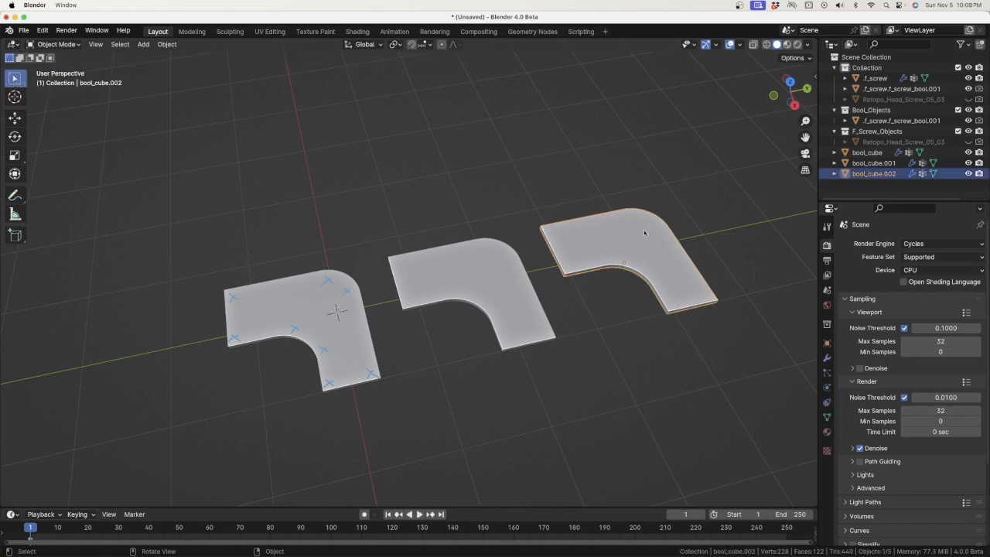
key(f)
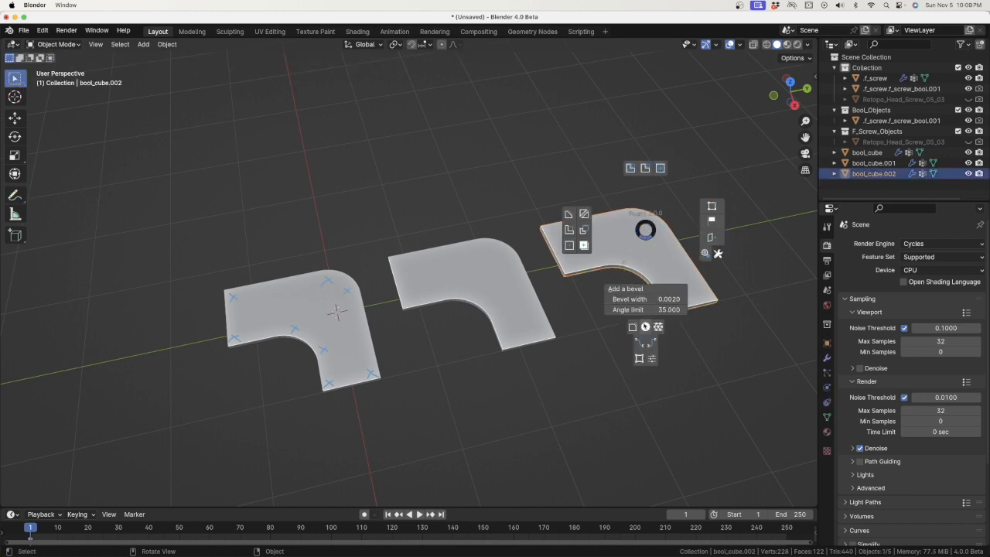
click(646, 328)
click(638, 248)
key(Return)
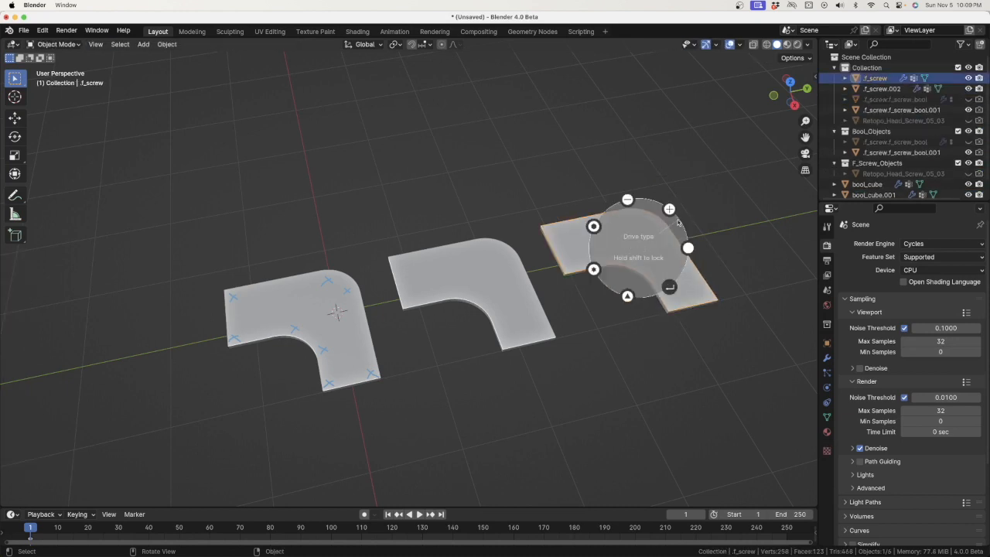
click(670, 209)
click(659, 206)
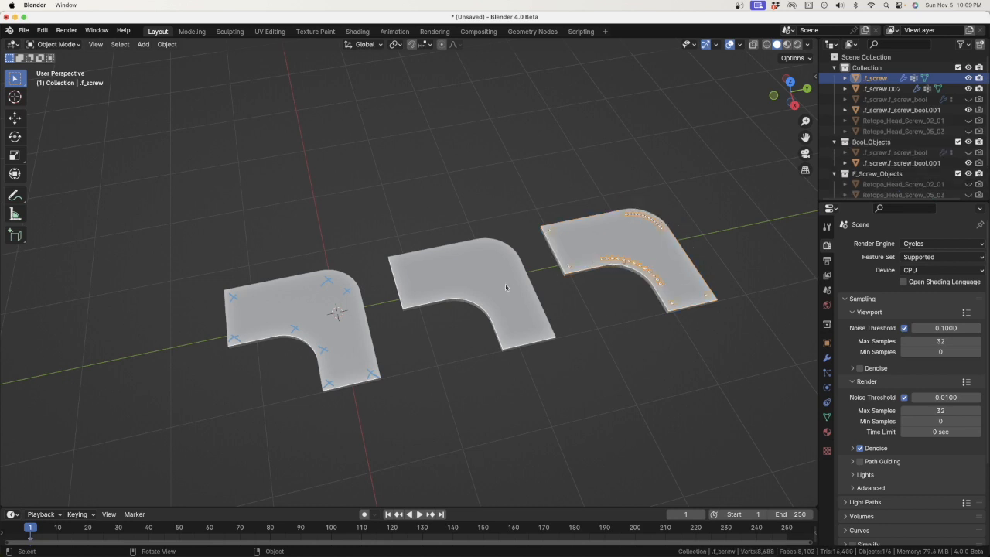
Start Screw heads on the top face of the middle curved plate
click(477, 271)
click(525, 271)
click(490, 276)
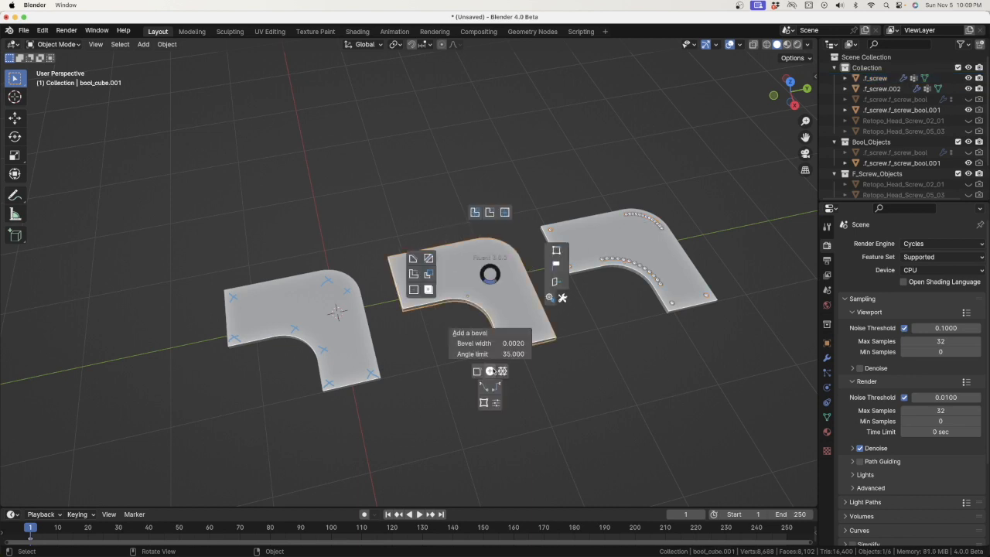
click(489, 370)
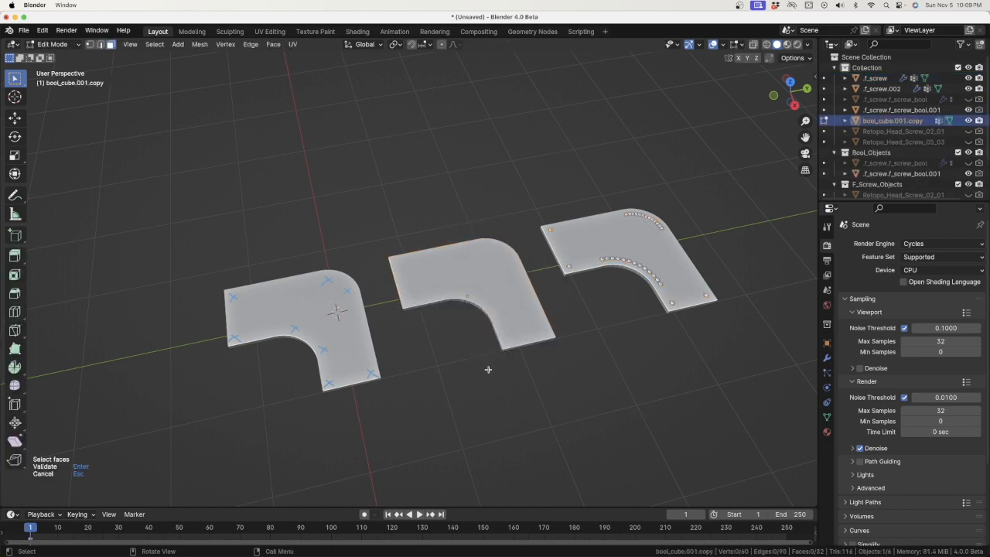
click(493, 283)
key(Return)
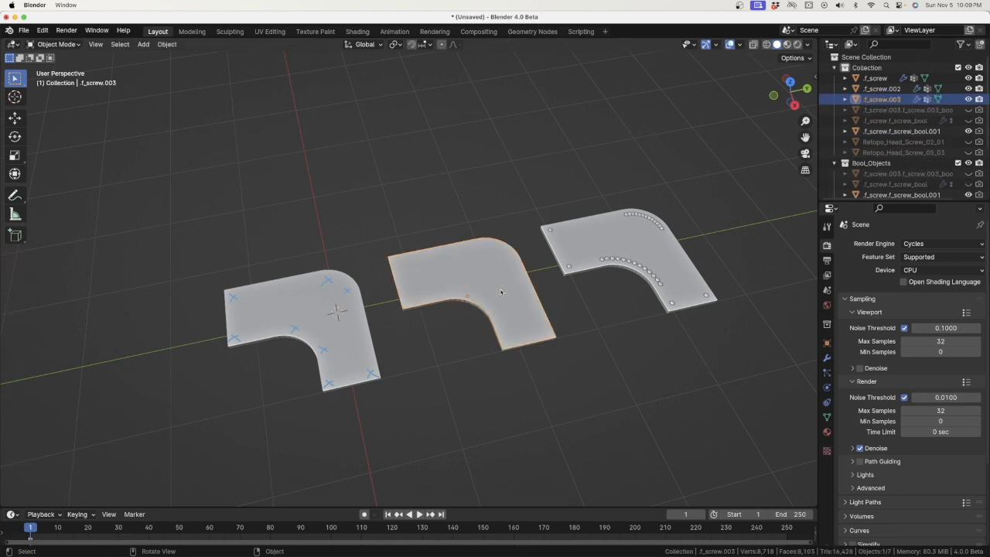
Fill a loop around the middle plate's top face with screws, choosing Loop placement and a head type
click(501, 291)
click(496, 341)
click(499, 278)
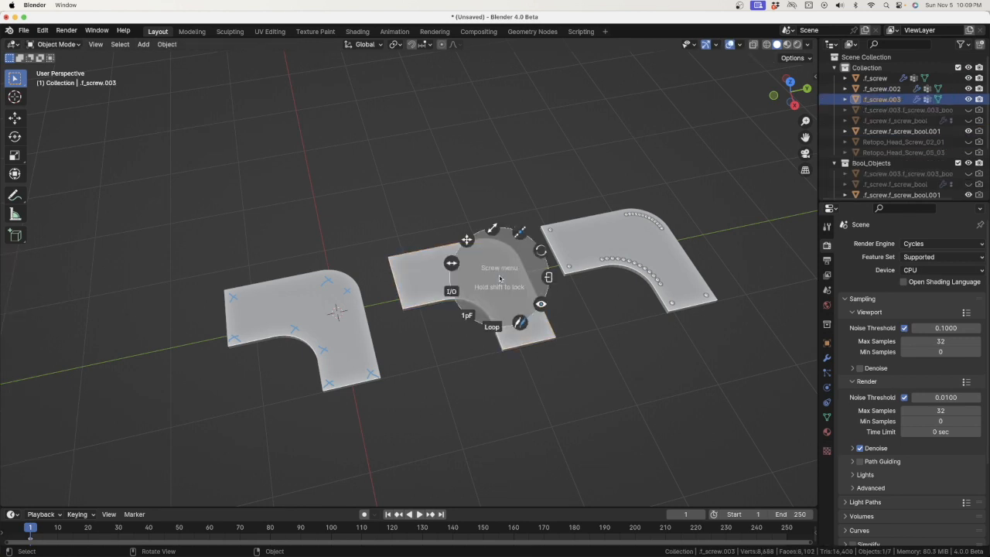
click(526, 236)
click(530, 239)
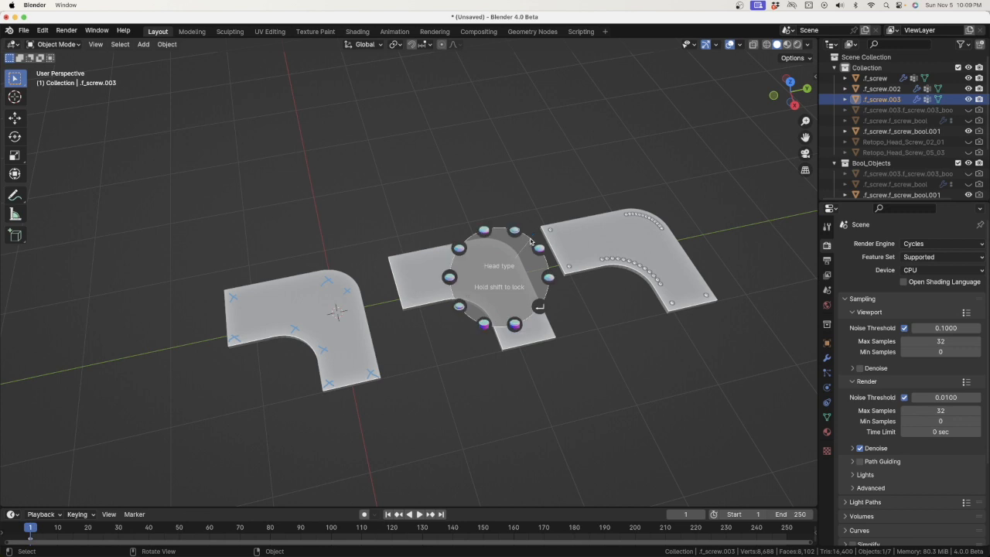
click(456, 250)
click(476, 259)
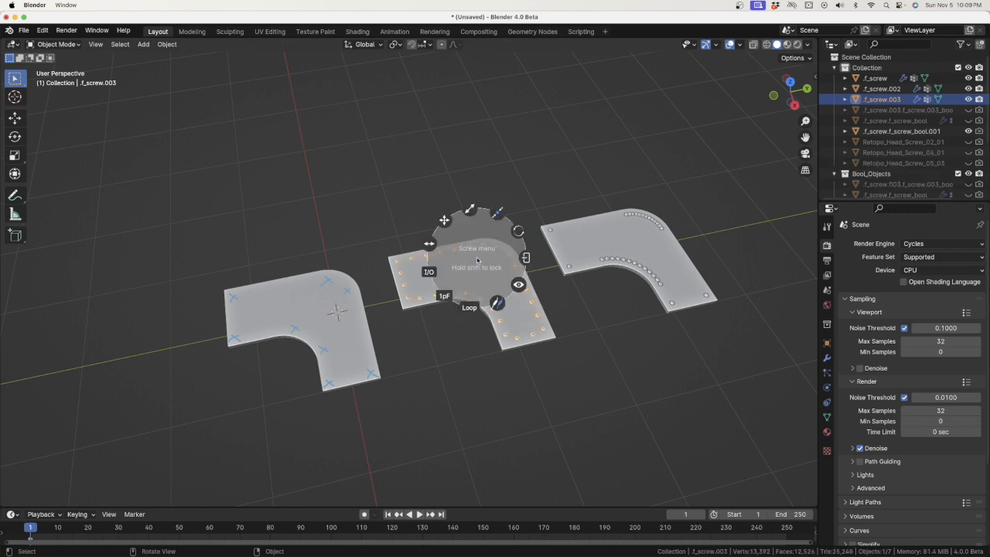
Widen the spacing of the middle plate's loop screws, and validate the placement
click(431, 247)
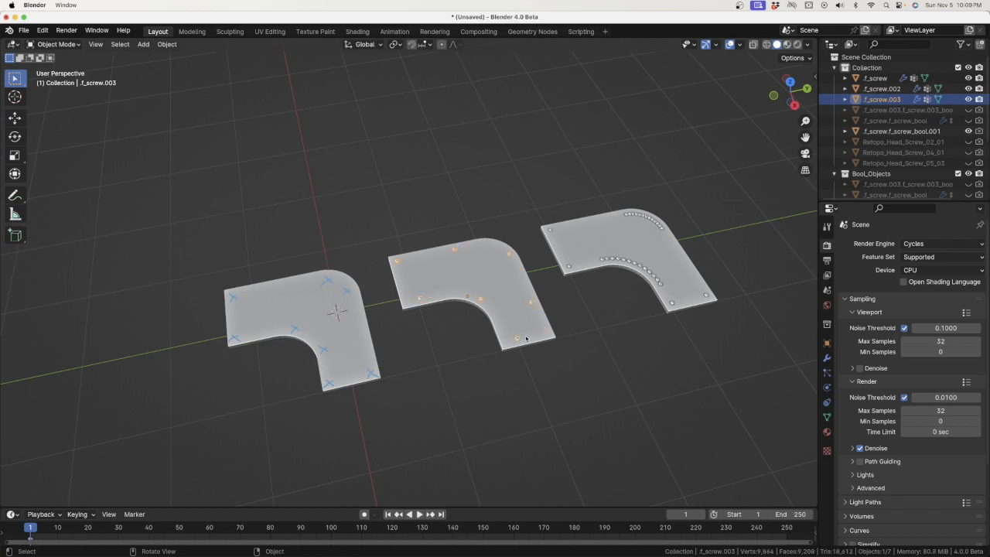
key(super+z)
key(super+z)
key(super+shift+z)
key(super+shift+z)
key(super+shift+z)
click(499, 280)
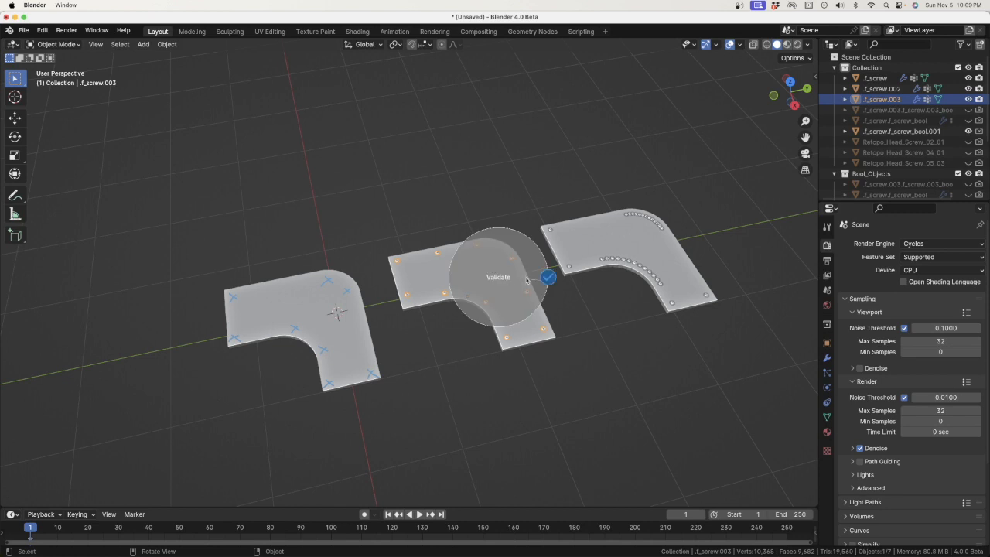
click(545, 280)
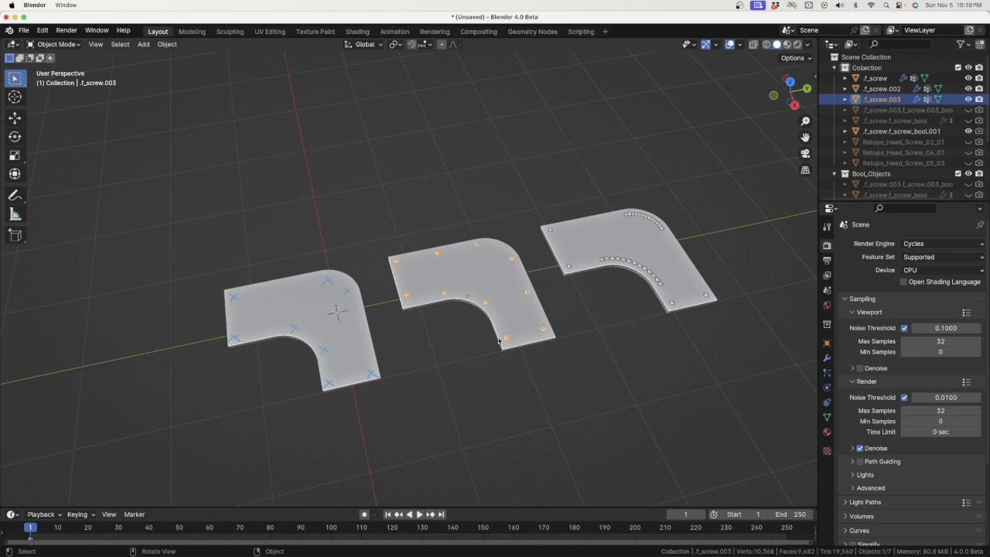
Start a rectangle drawing on the annotated plate's top face and set the drawing grid resolution to 32
click(346, 303)
click(335, 311)
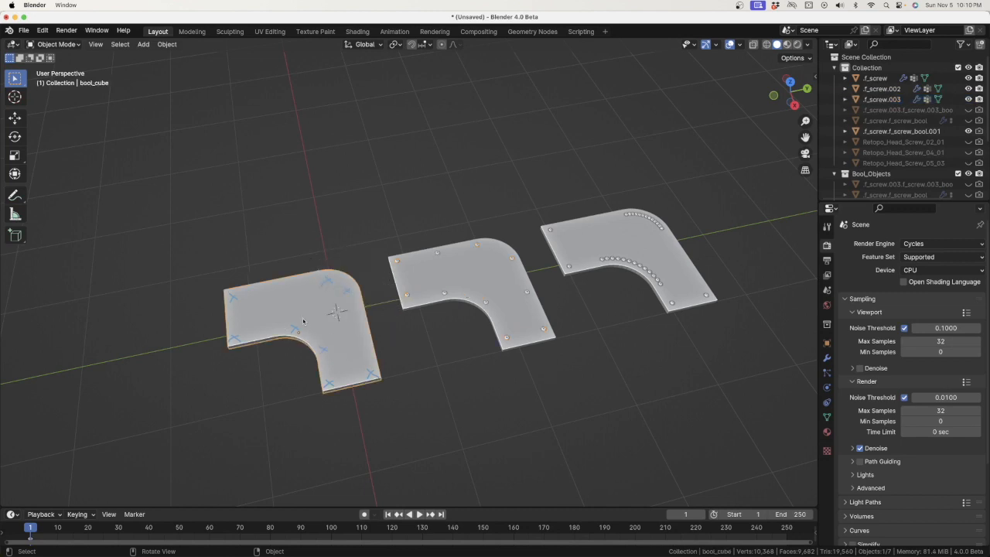
scroll(575, 279, down, 2)
scroll(386, 311, up, 4)
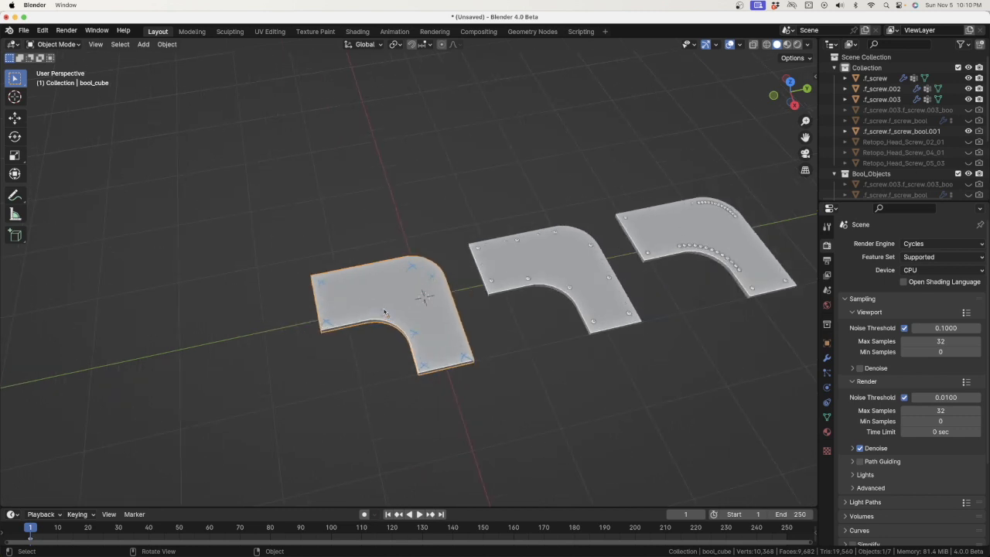
scroll(386, 311, up, 1)
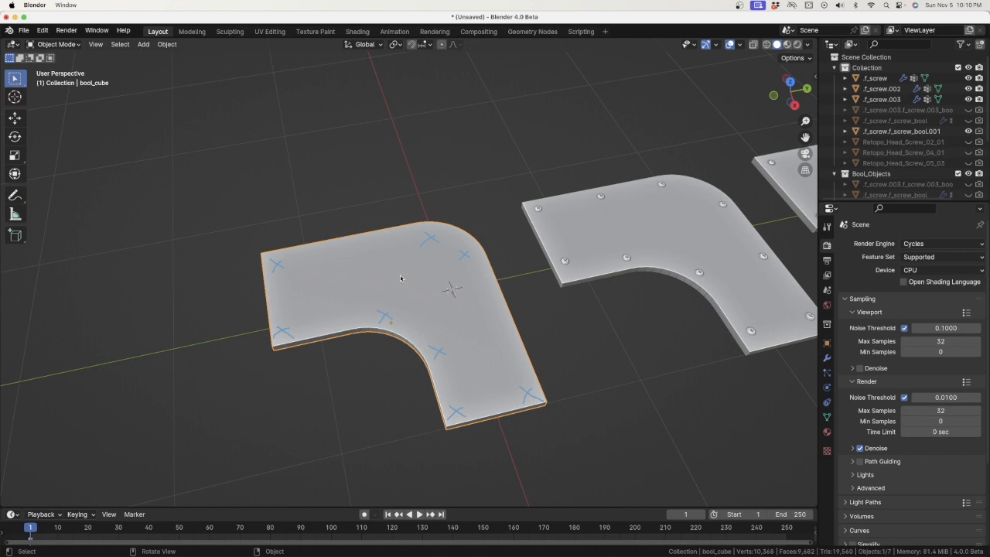
key(f)
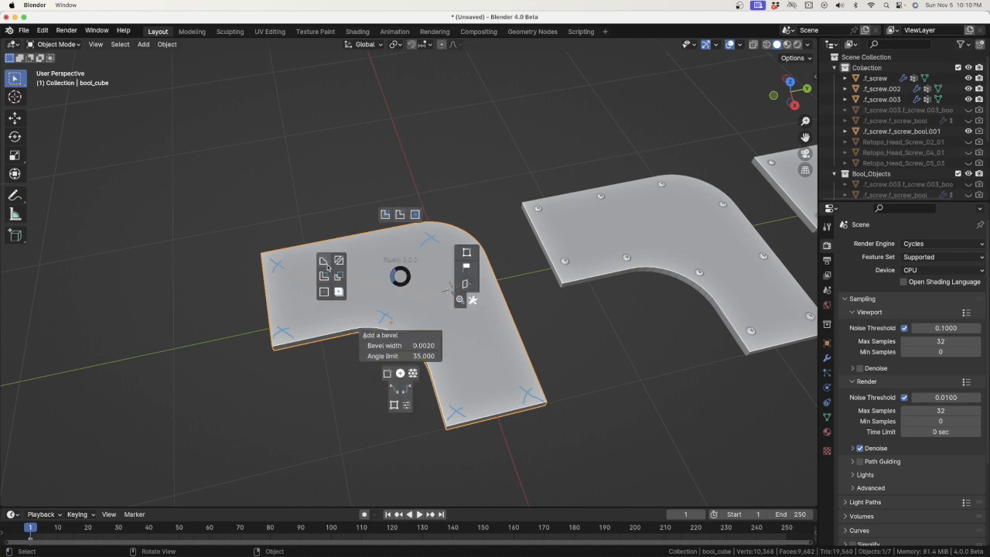
click(326, 291)
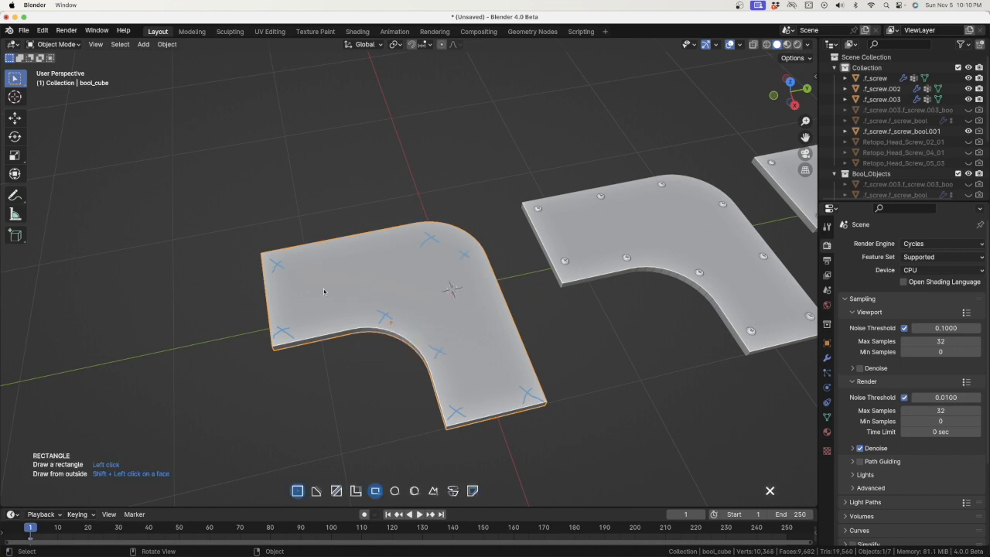
click(325, 292)
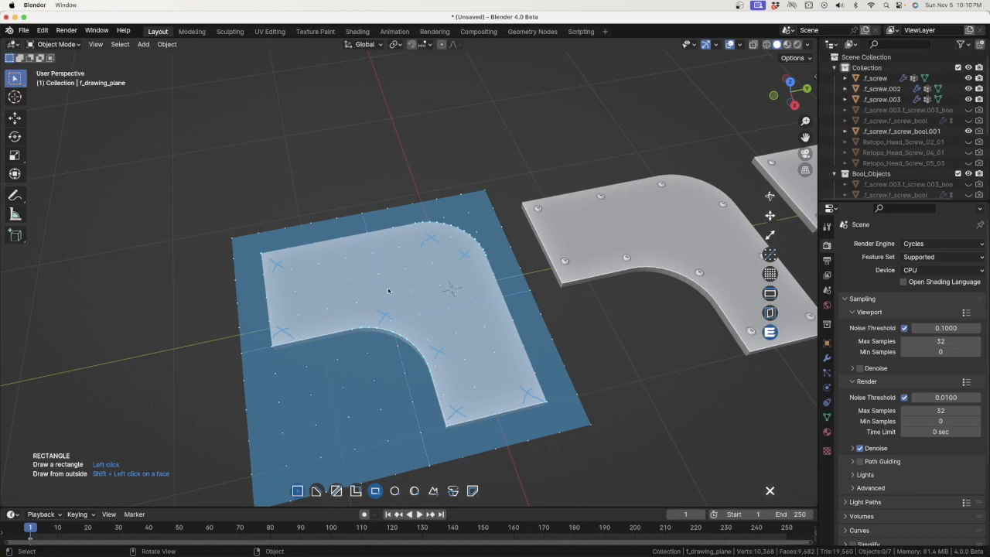
key(c)
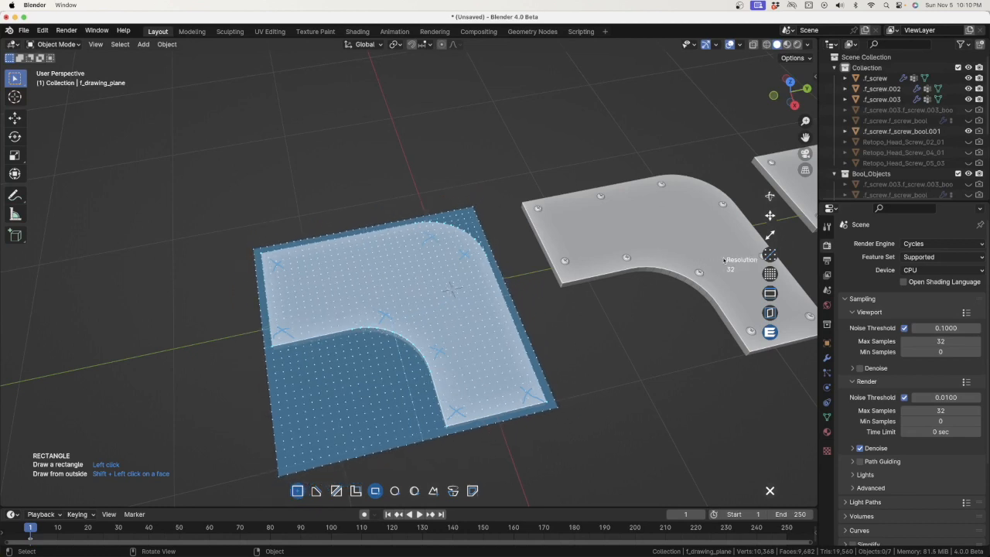
click(654, 237)
With the Shape tool, outline from the crosses at the plate's straight end to the first cross on the inner curve
scroll(275, 266, up, 5)
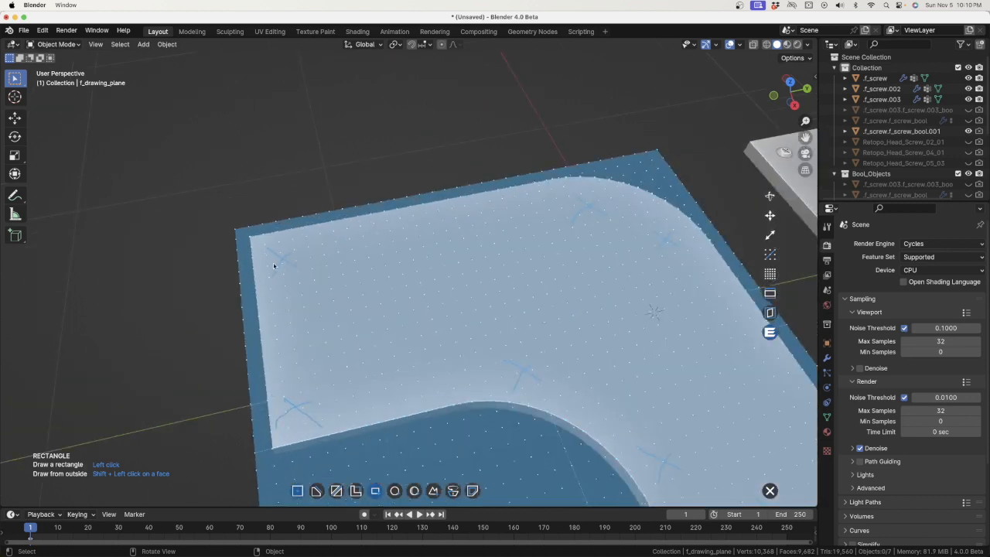
click(433, 491)
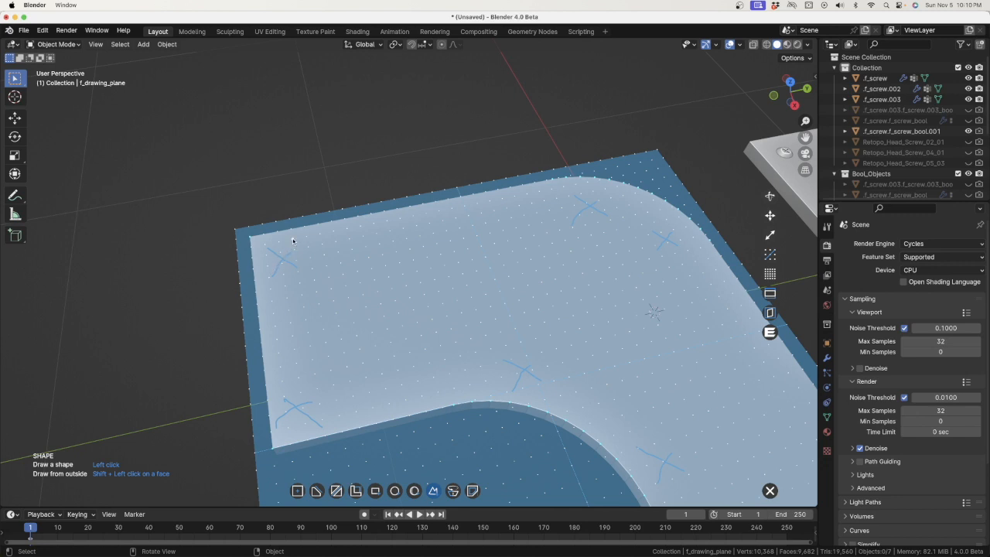
click(293, 242)
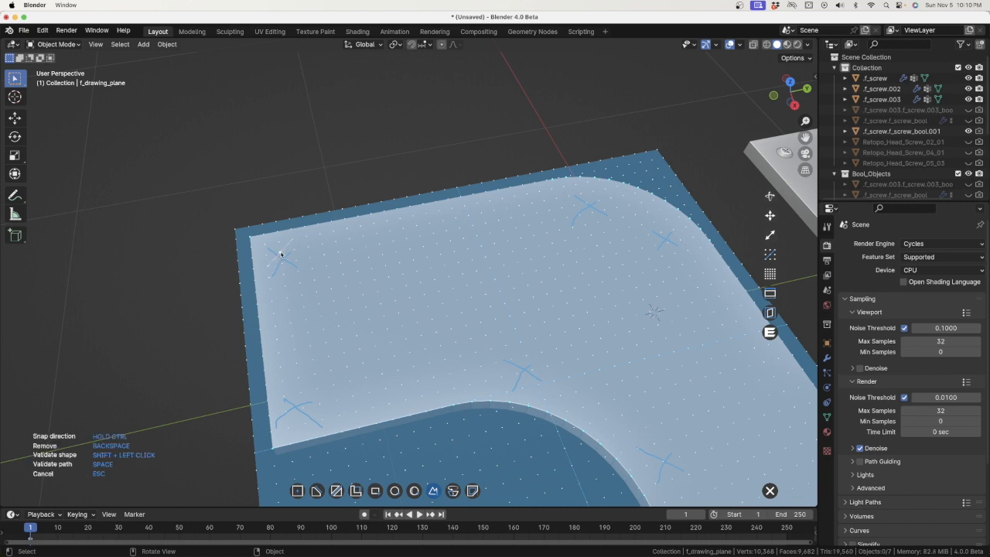
click(269, 269)
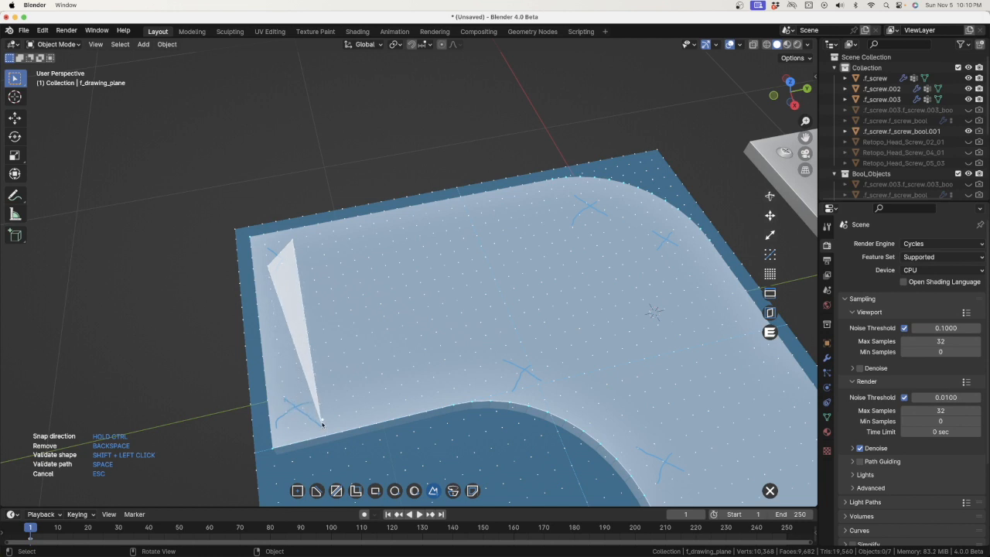
click(285, 399)
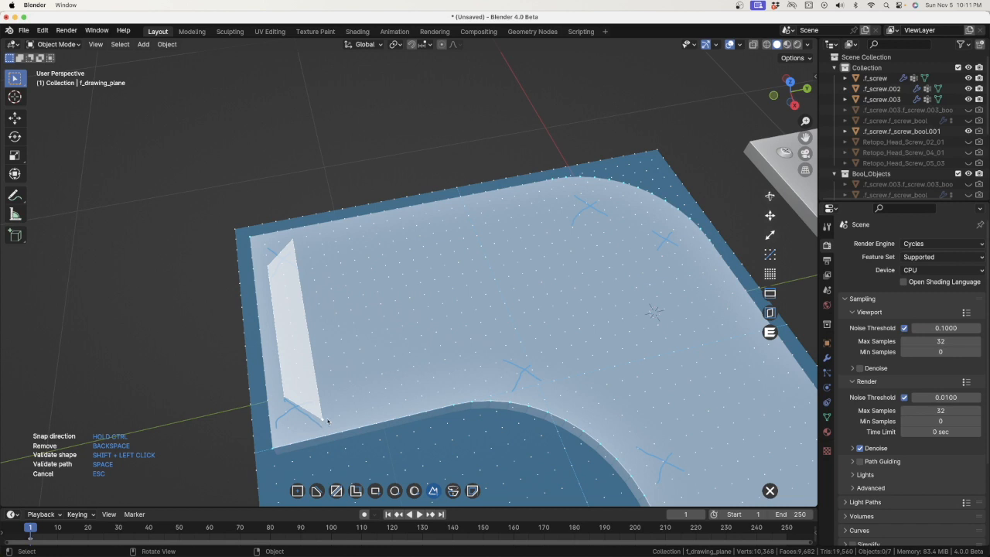
click(327, 420)
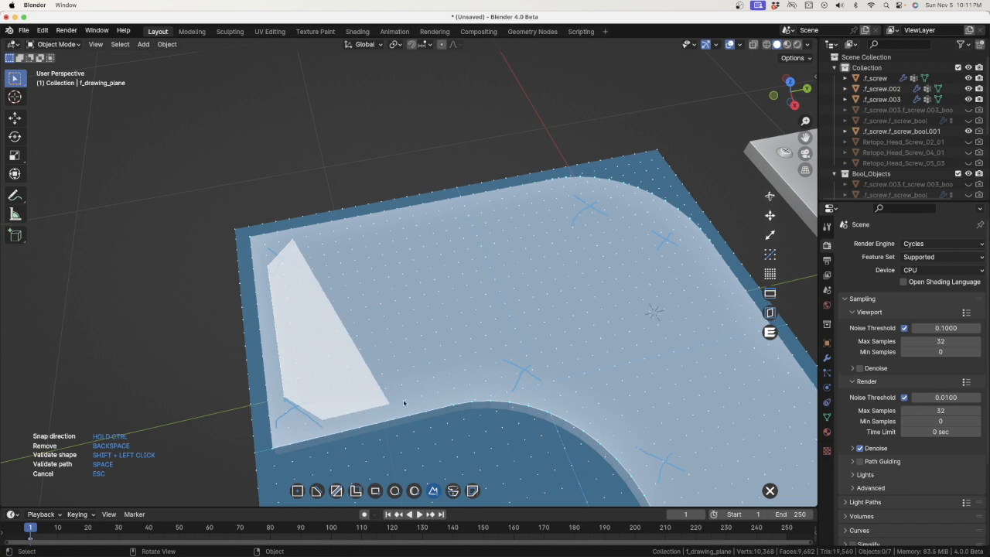
click(502, 379)
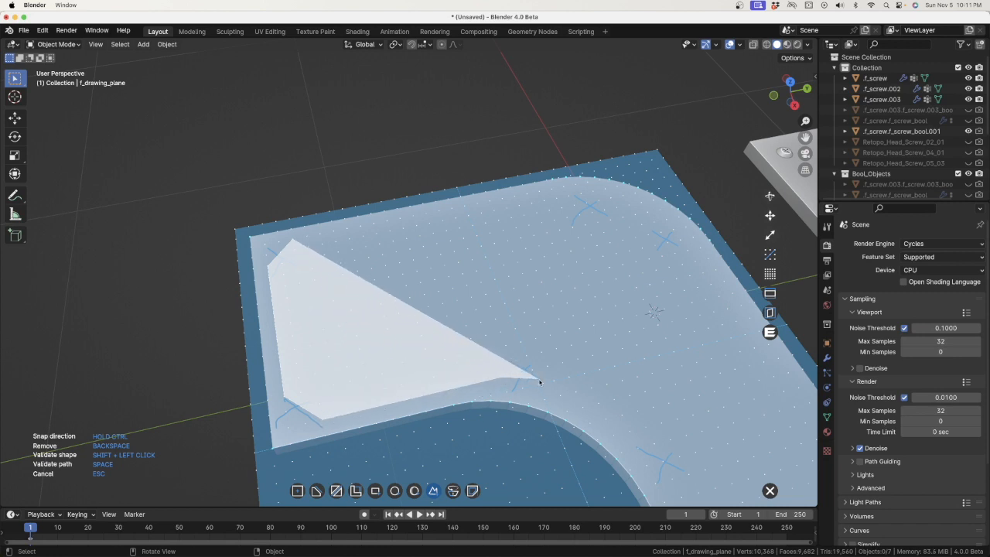
Continue the shape outline from the first inner-curve cross past the second cross to the plate's other straight end
scroll(513, 354, down, 3)
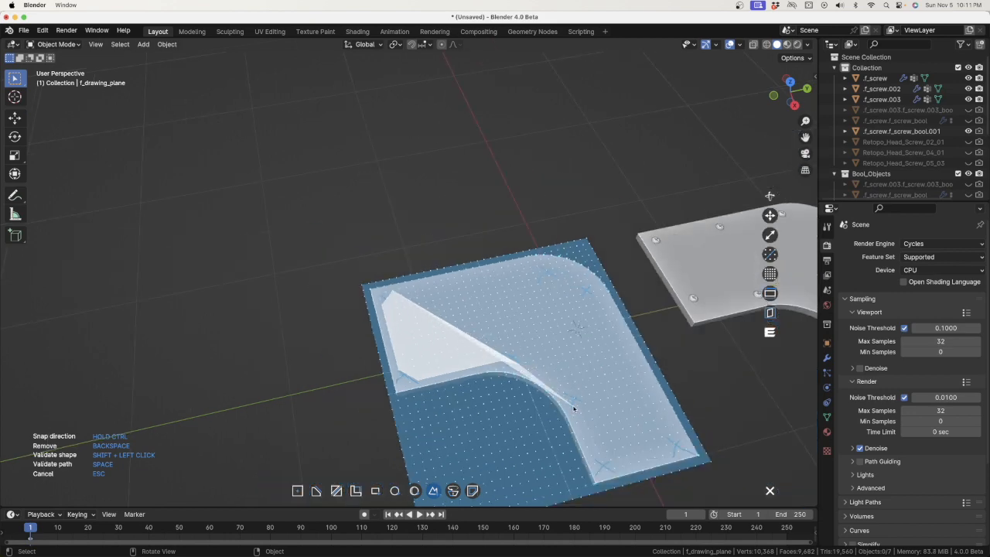
scroll(571, 400, up, 5)
scroll(575, 399, down, 5)
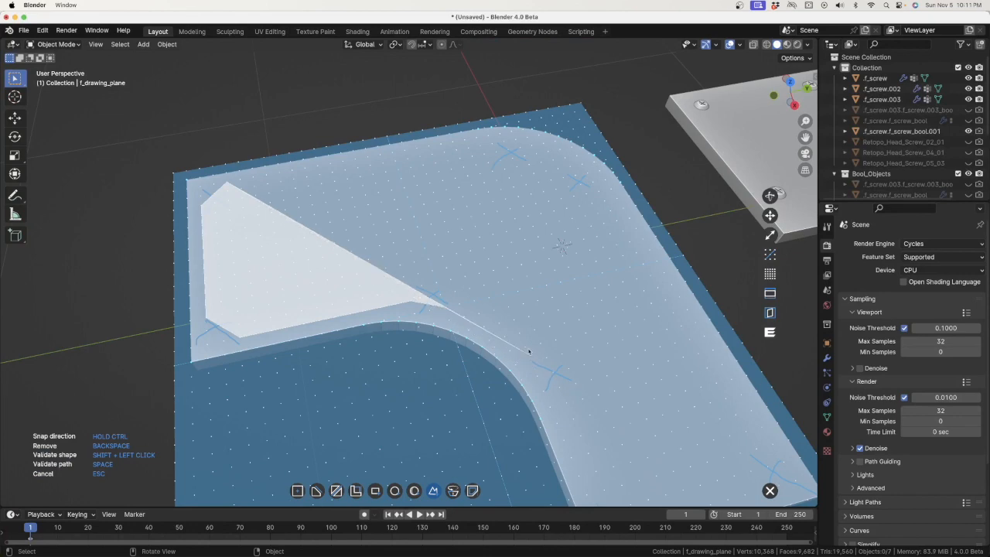
middle_drag(535, 360, 536, 370)
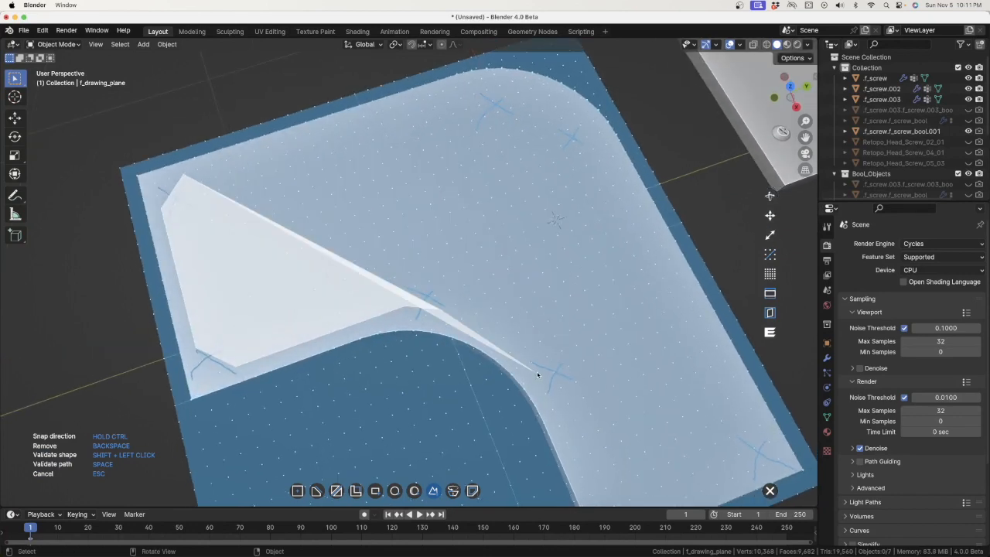
key(KP_7)
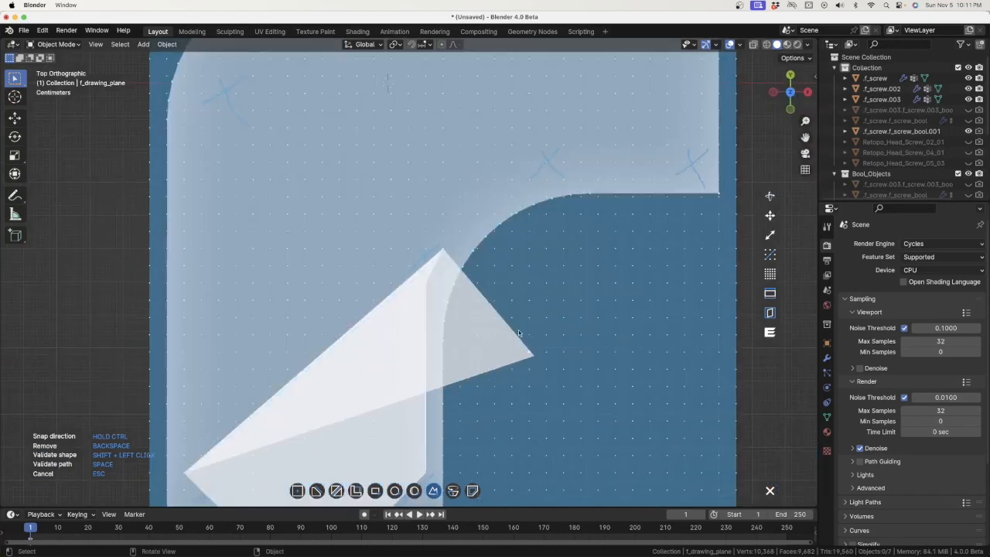
scroll(419, 228, down, 3)
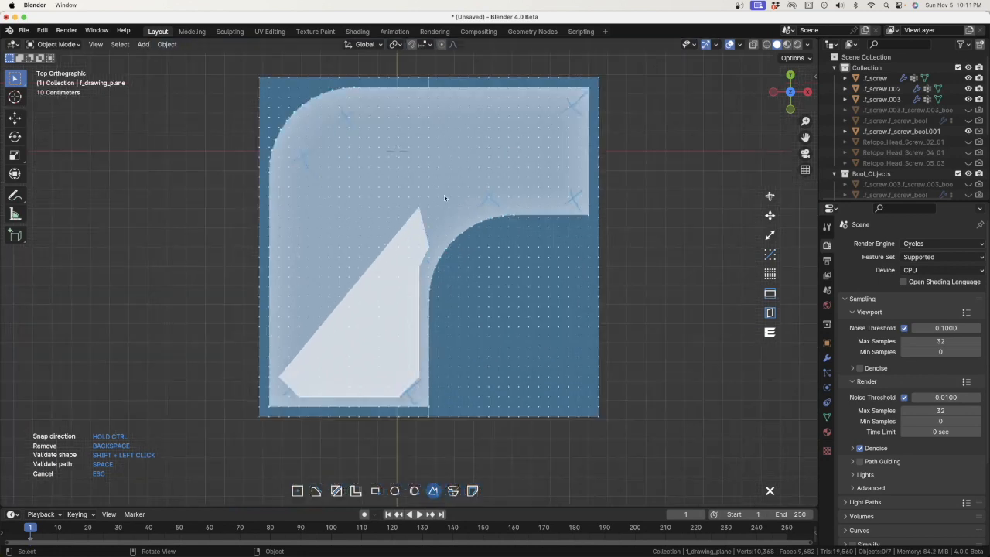
scroll(472, 189, up, 2)
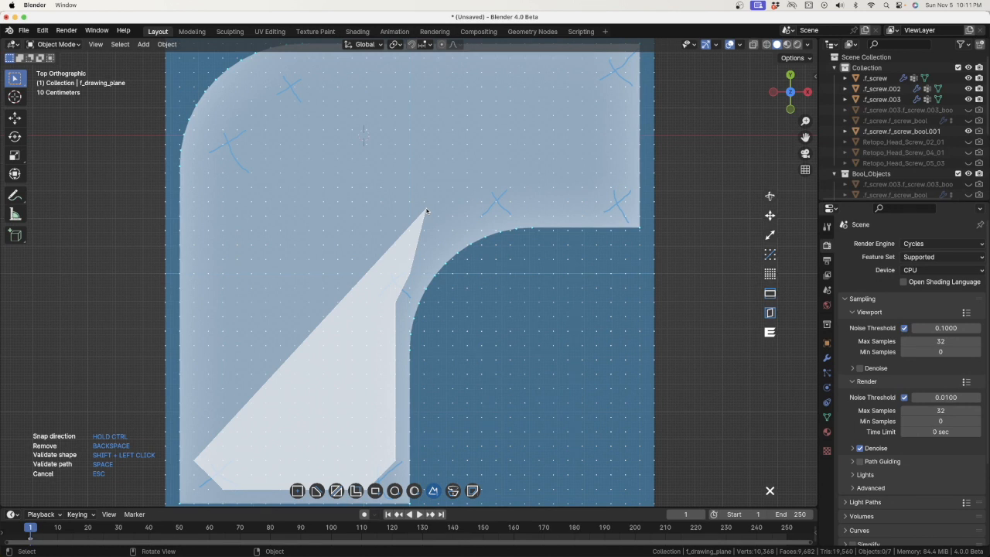
click(410, 275)
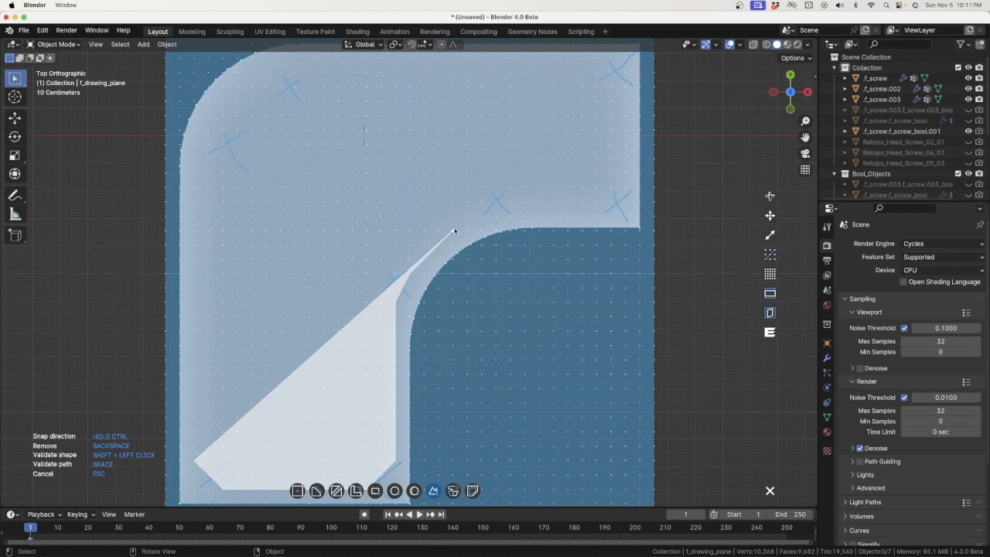
click(484, 203)
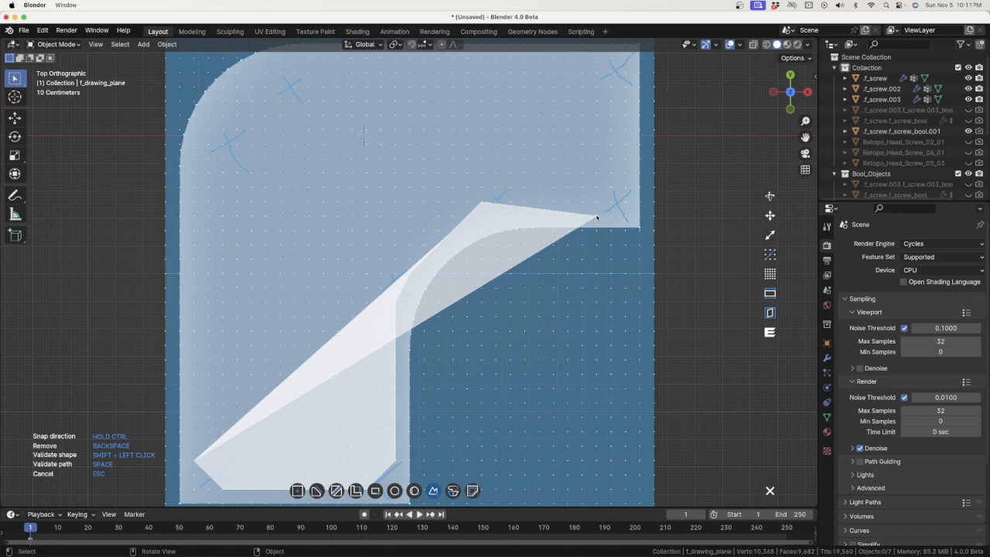
click(624, 195)
Extend the outline past the remaining end cross and around the outer curve's crosses, and validate it as an open path
scroll(596, 260, down, 1)
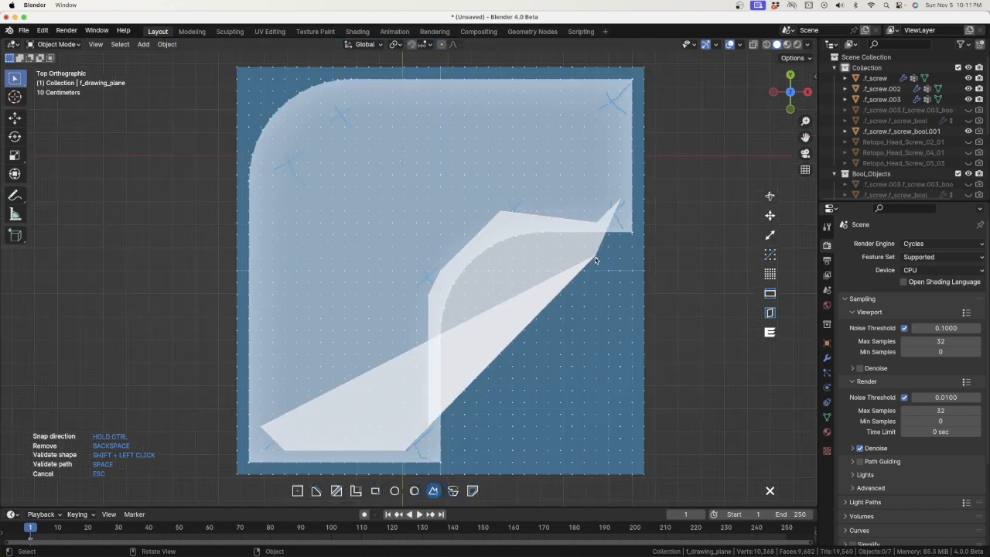
scroll(592, 232, down, 3)
scroll(581, 188, up, 2)
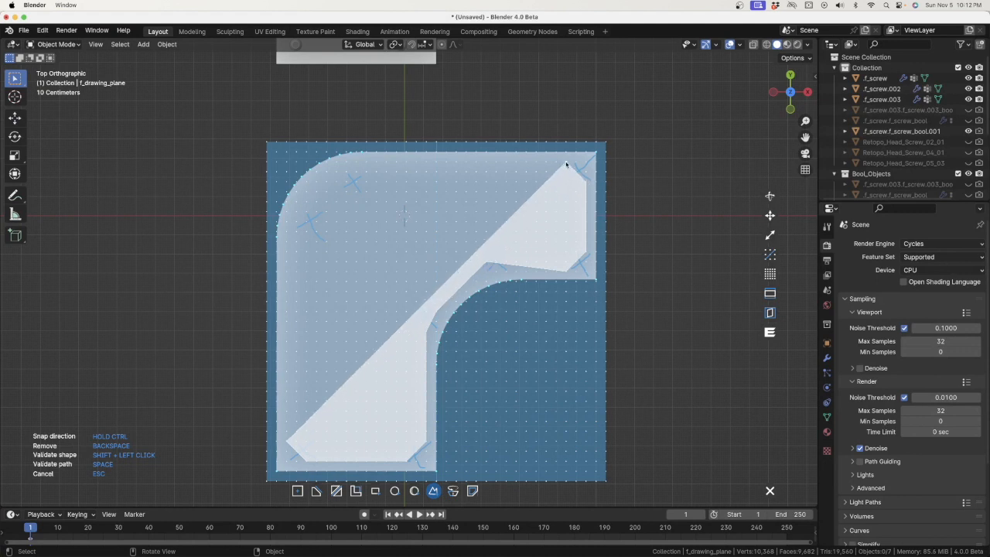
click(567, 163)
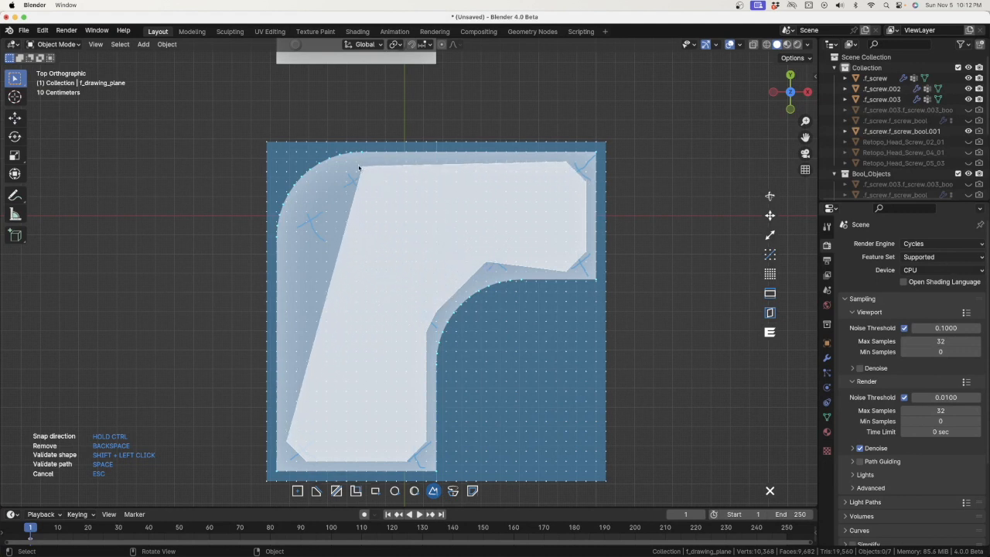
click(356, 164)
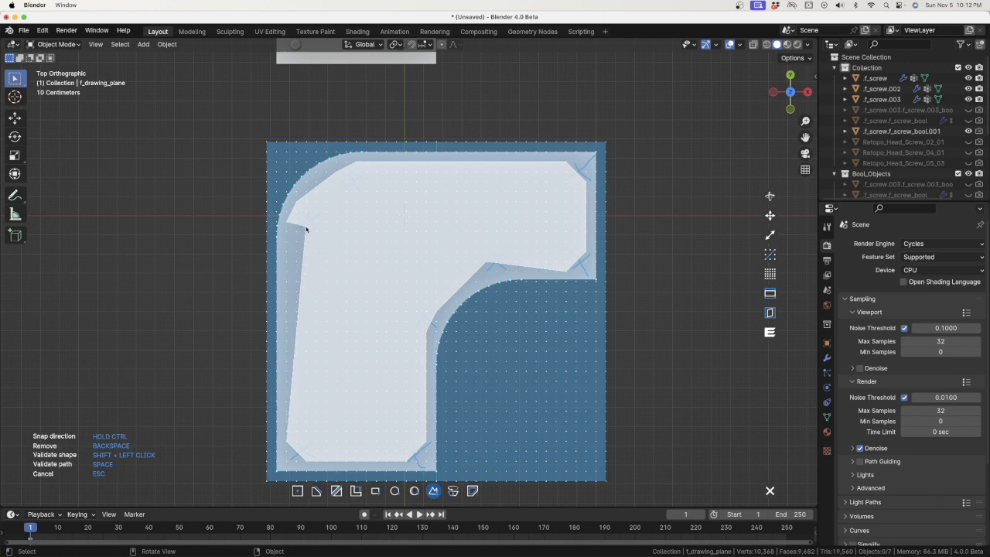
shift+click(295, 227)
Raise the open path into a wall about 0.1 high on the plate, and validate the height
middle_drag(312, 231, 303, 201)
scroll(319, 206, up, 1)
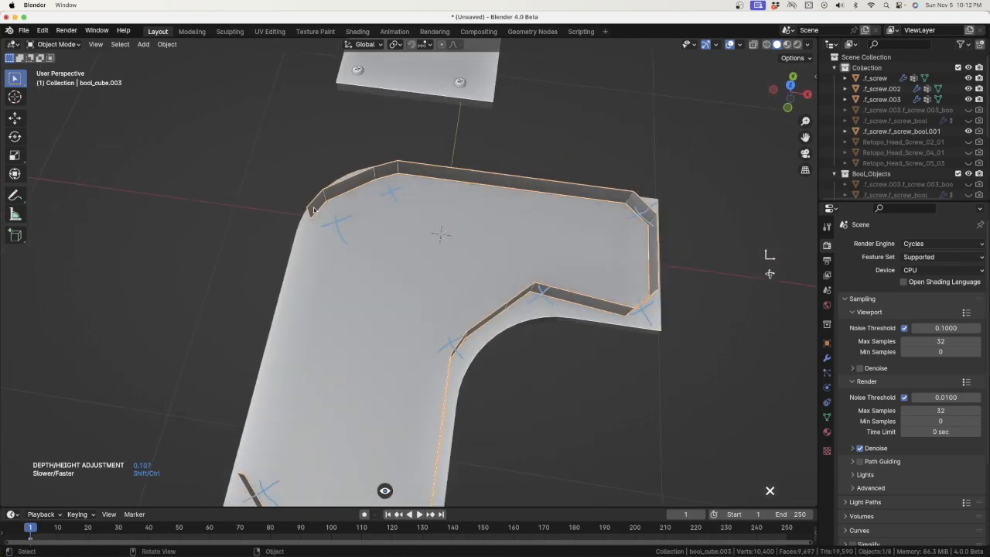
click(311, 207)
click(360, 207)
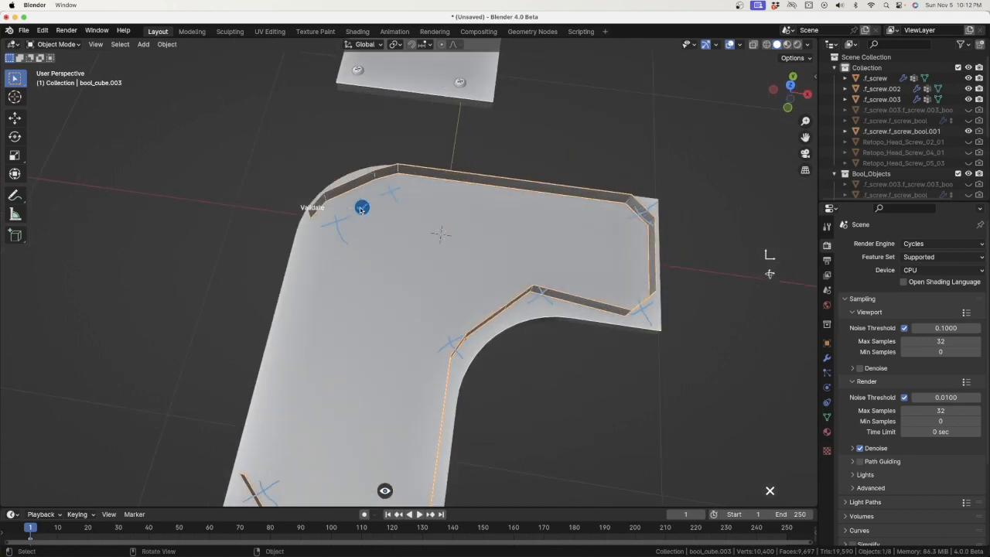
right_click(361, 208)
Give the path wall a thickness of -0.034, validate it and finish the shape
click(390, 169)
click(405, 182)
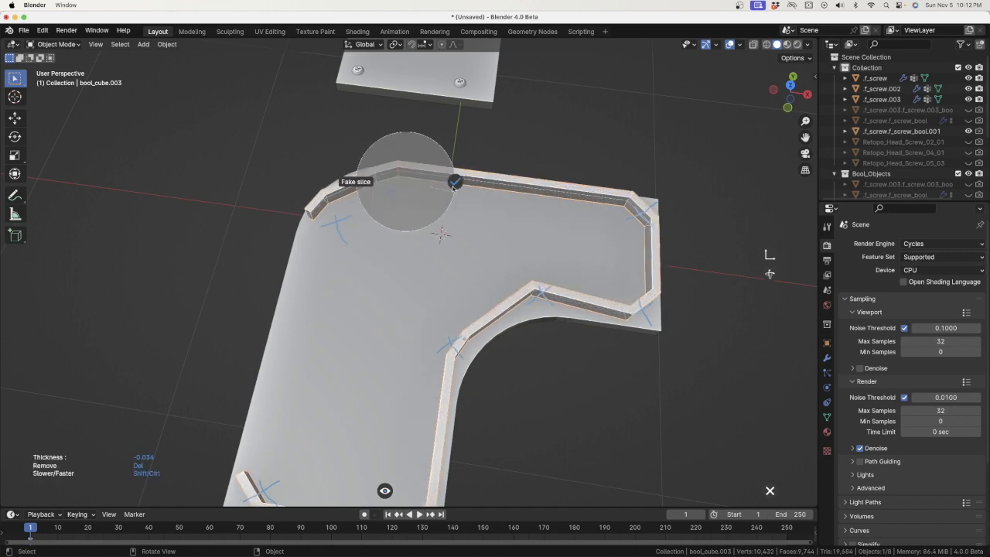
click(454, 181)
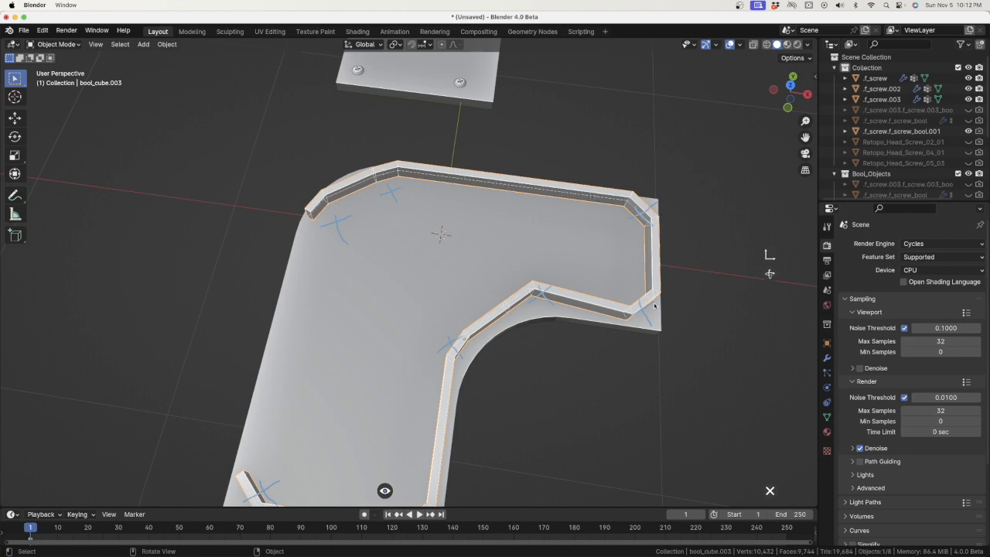
click(462, 221)
click(512, 222)
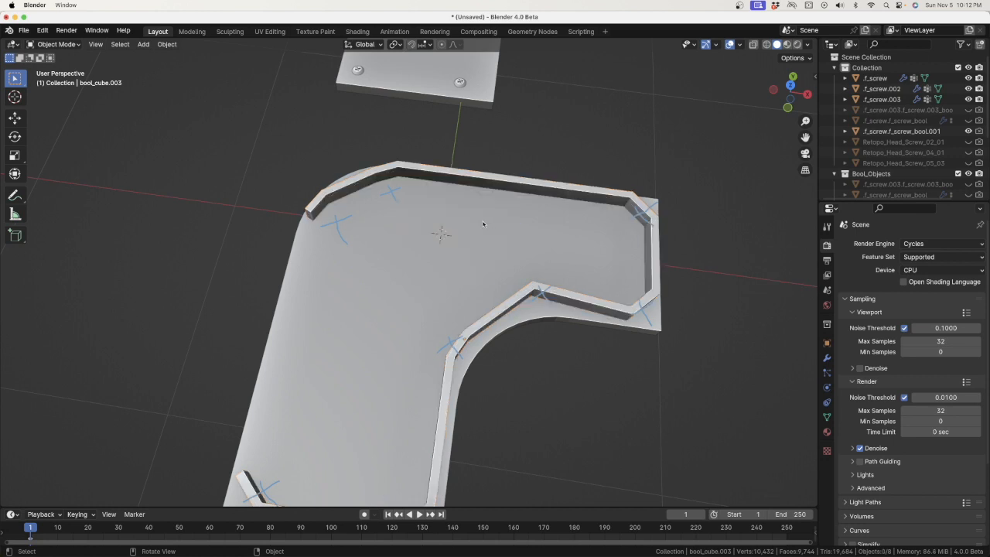
Start the Screw heads tool on the guide wall and select its top faces by the outer-curve crosses and one straight end's crosses
click(459, 179)
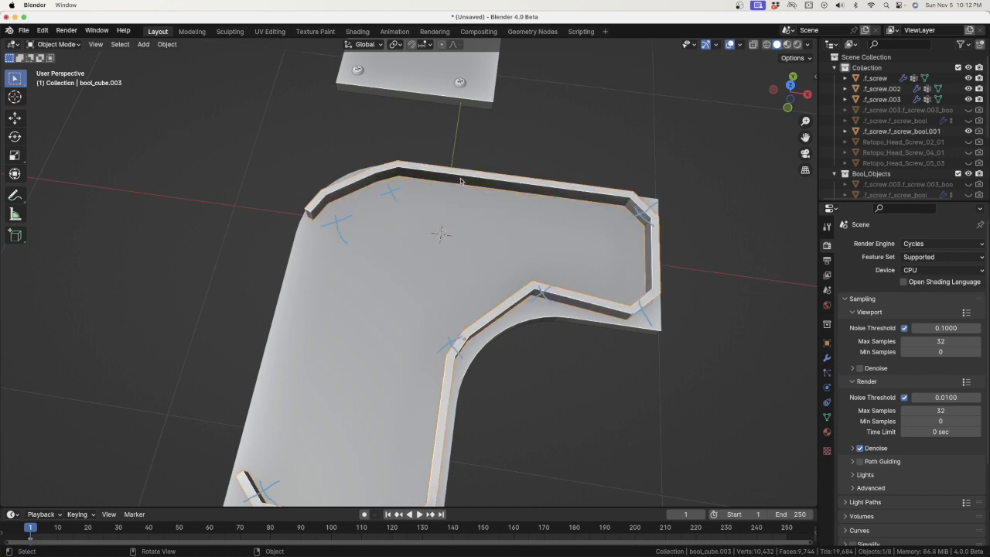
key(f)
click(460, 275)
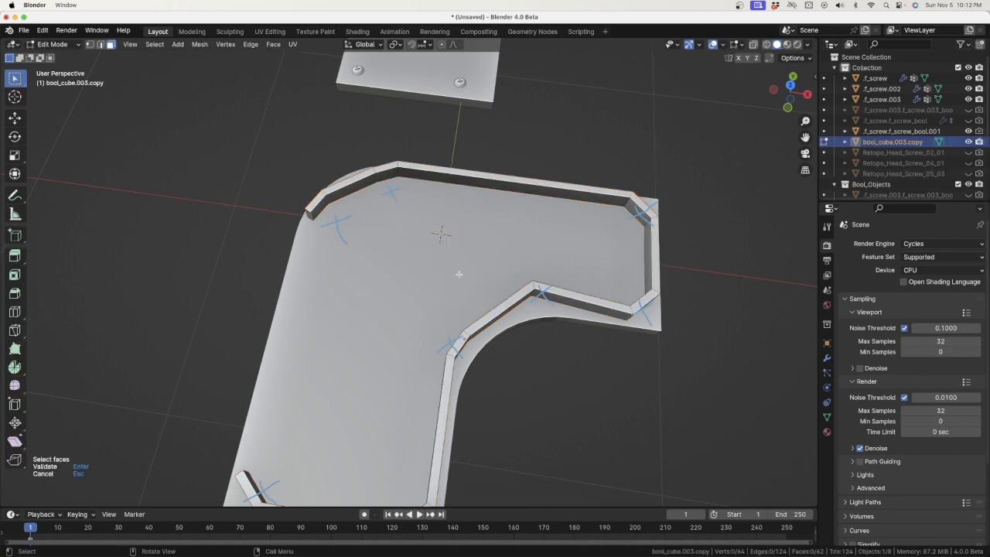
click(316, 202)
shift+click(385, 167)
shift+click(648, 208)
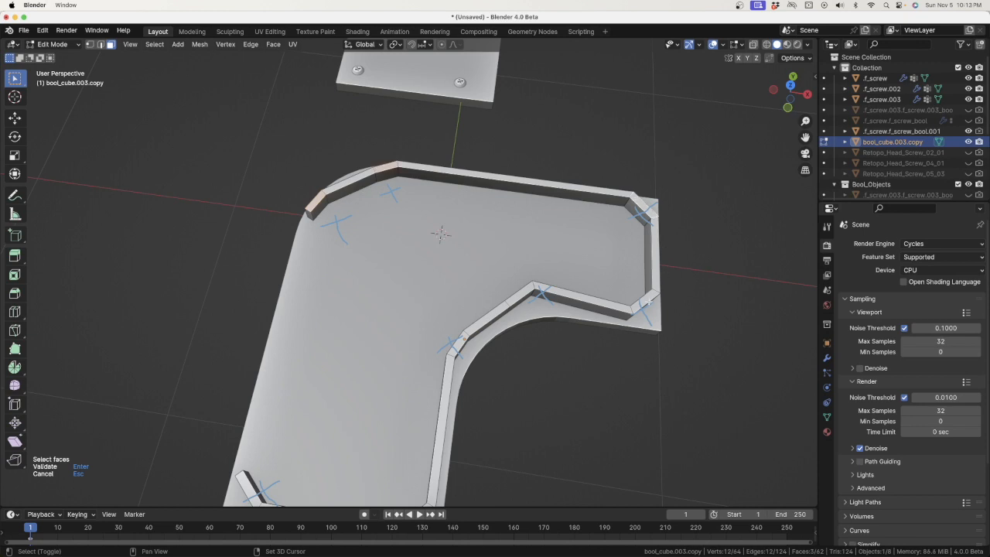
shift+click(650, 299)
Add the guide wall's top faces near the inner-curve crosses and the other straight end's crosses, and validate the face selection
middle_drag(637, 280, 625, 266)
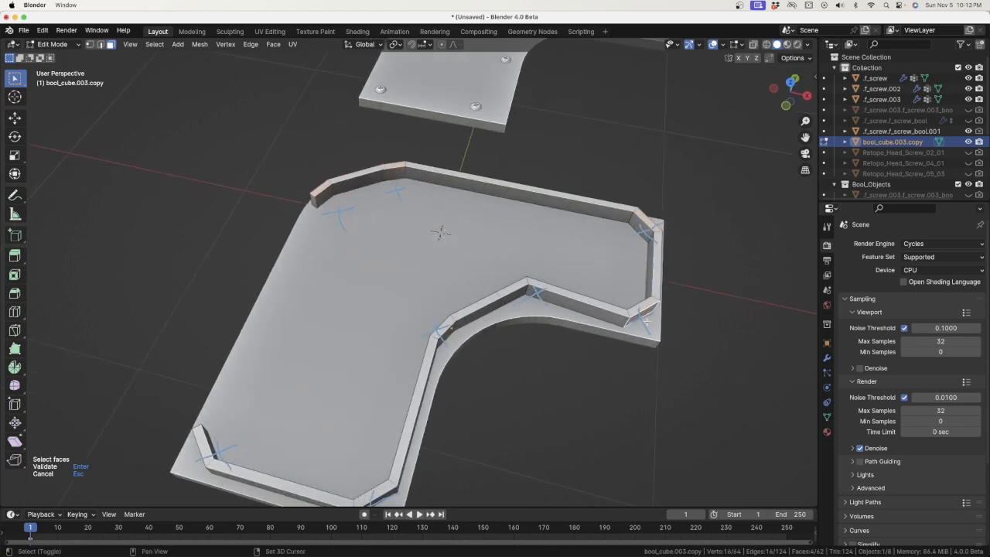
shift+click(643, 311)
shift+click(643, 311)
shift+click(512, 289)
shift+click(444, 328)
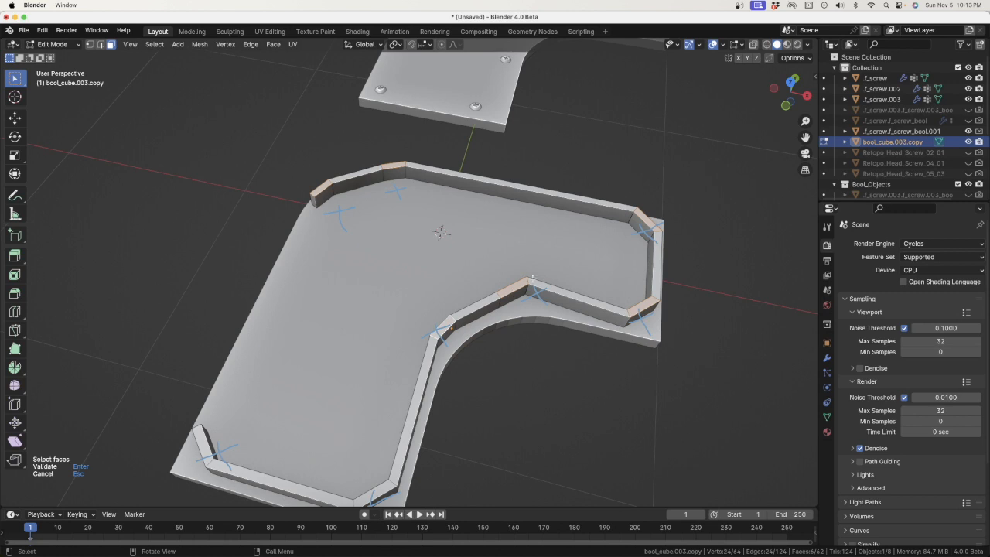
scroll(558, 255, down, 3)
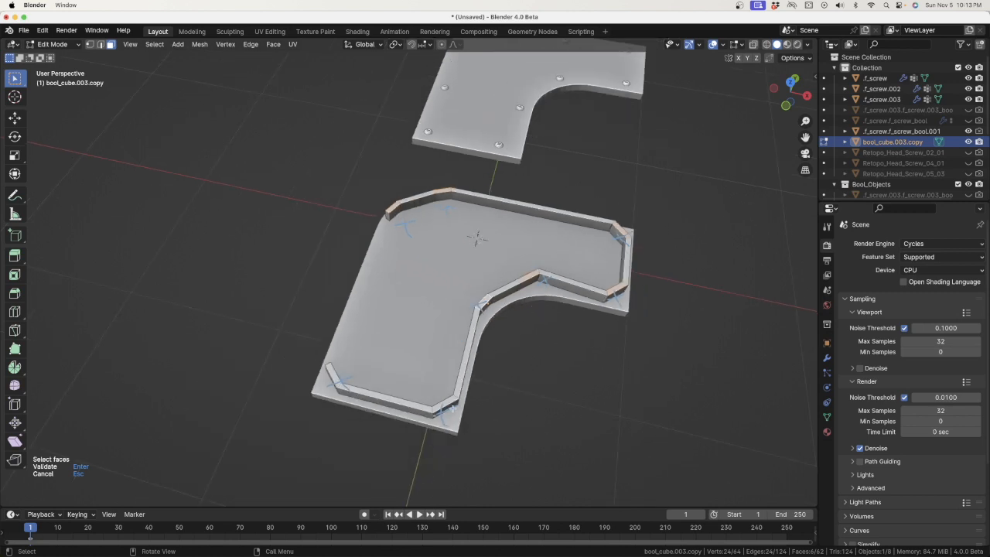
scroll(453, 409, up, 3)
shift+click(429, 404)
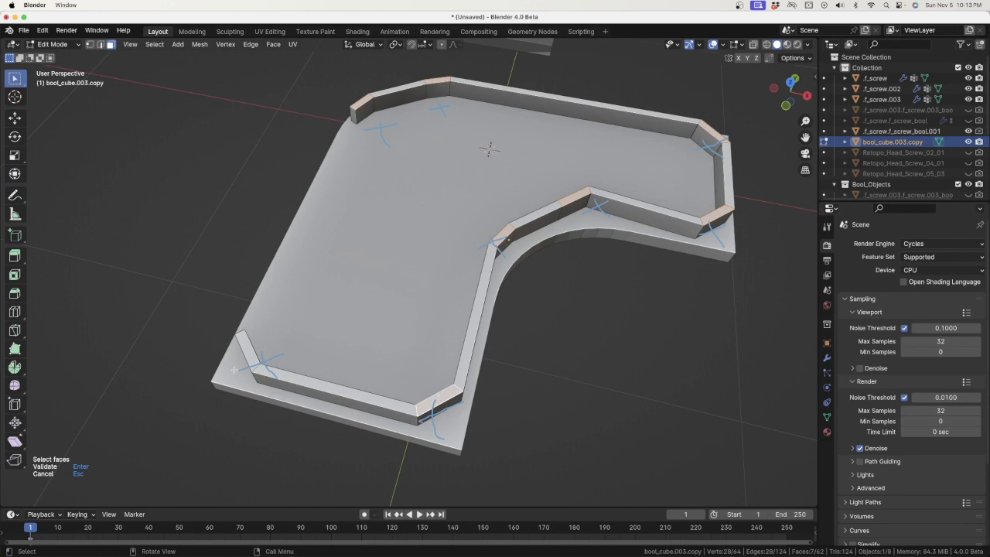
shift+click(246, 349)
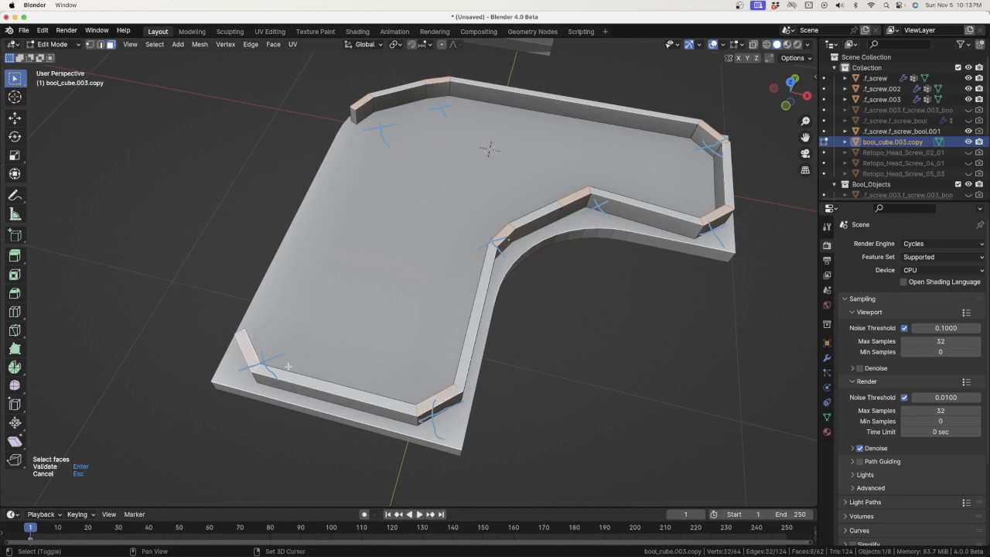
key(Return)
Place one screw per selected face with the 1pF option, choosing the cross drive and Head 05
click(410, 244)
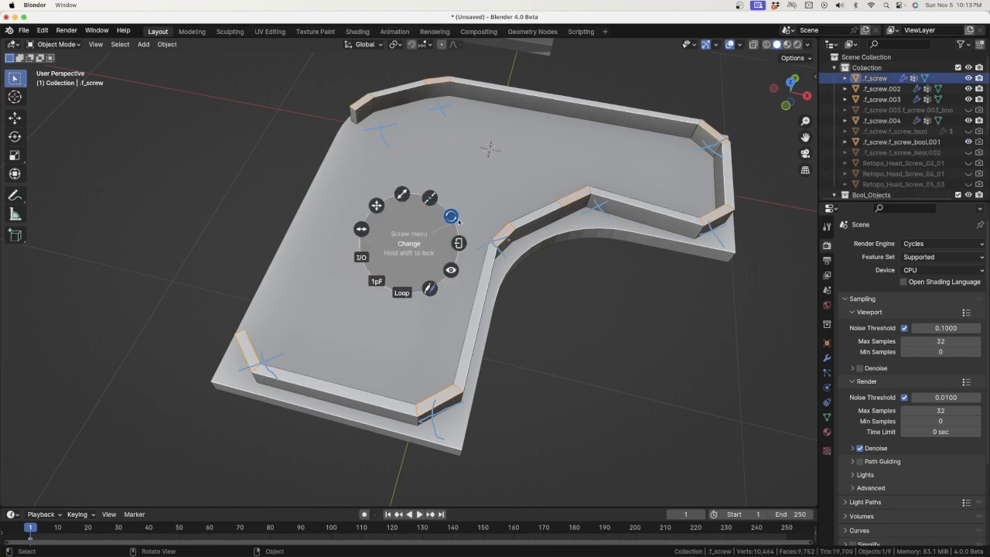
click(378, 282)
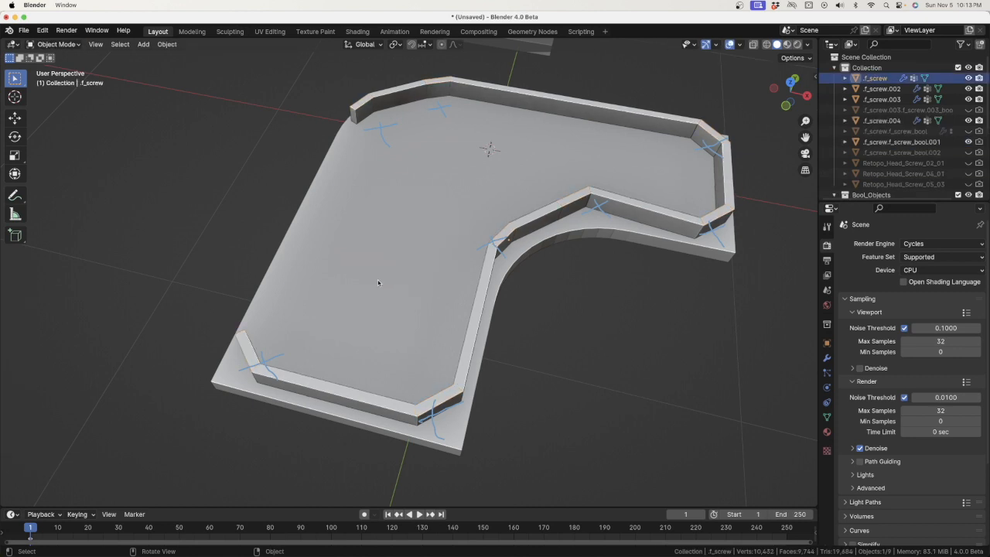
click(418, 237)
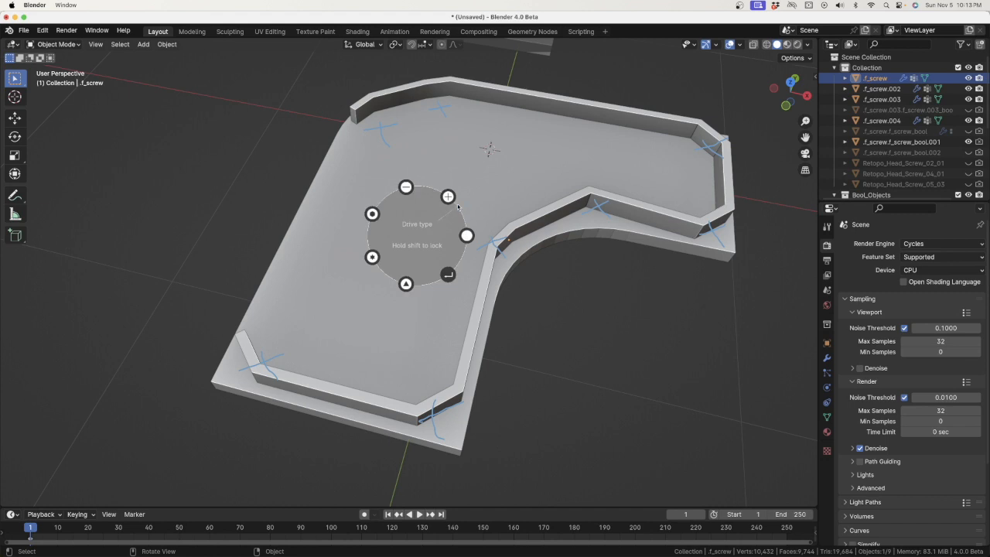
click(458, 208)
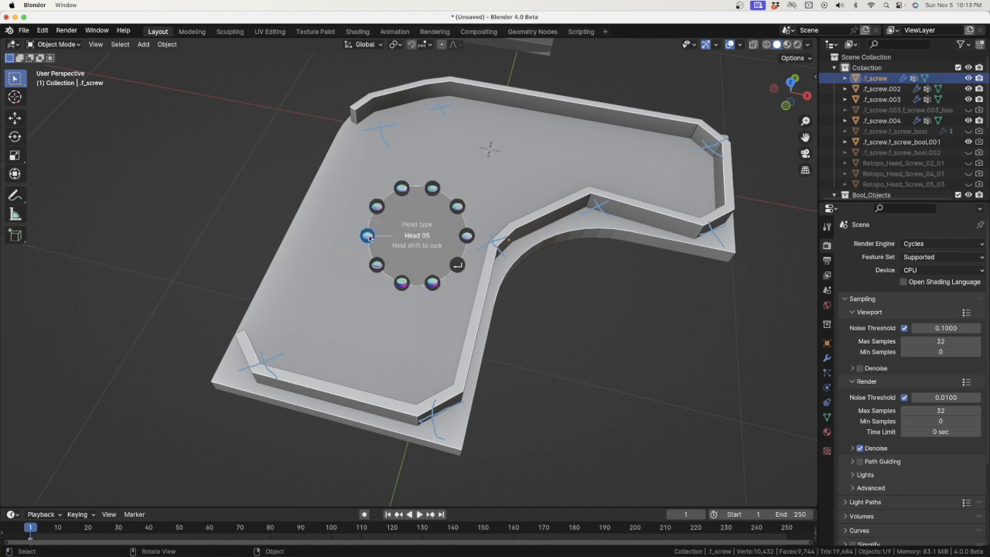
click(369, 236)
Toggle the I/O option for the guide wall's screws, and validate and quit the screw placement
click(386, 233)
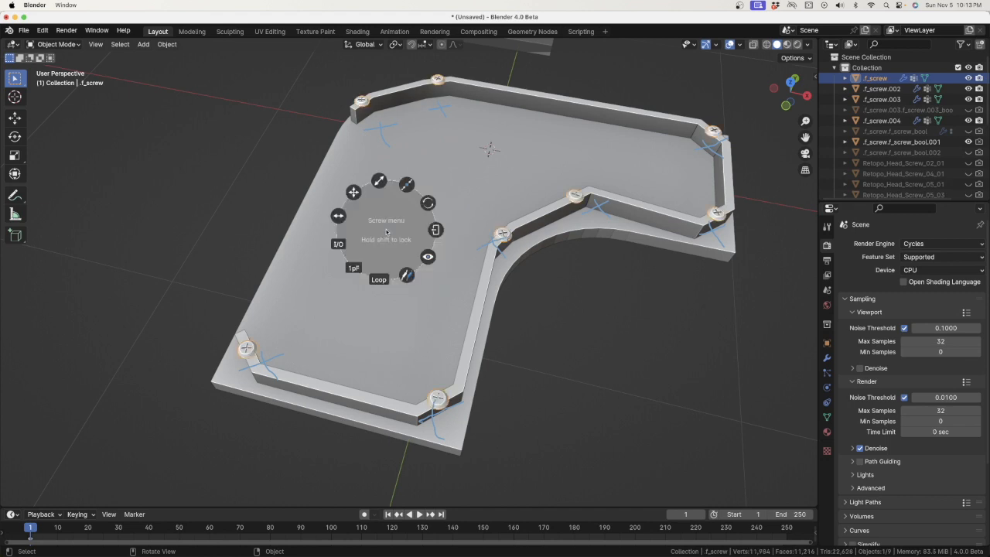
click(343, 244)
middle_drag(367, 293, 409, 249)
scroll(410, 248, up, 2)
click(411, 248)
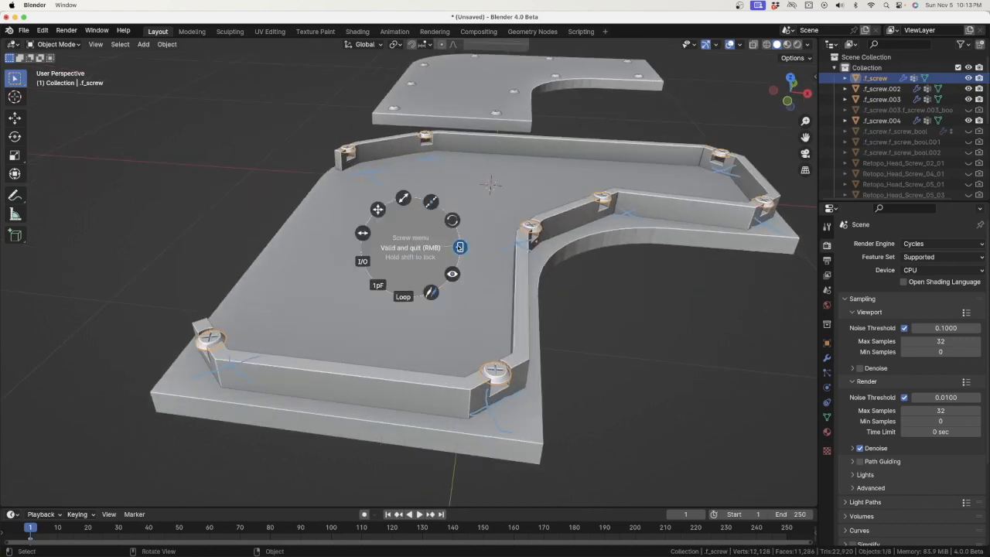
click(459, 247)
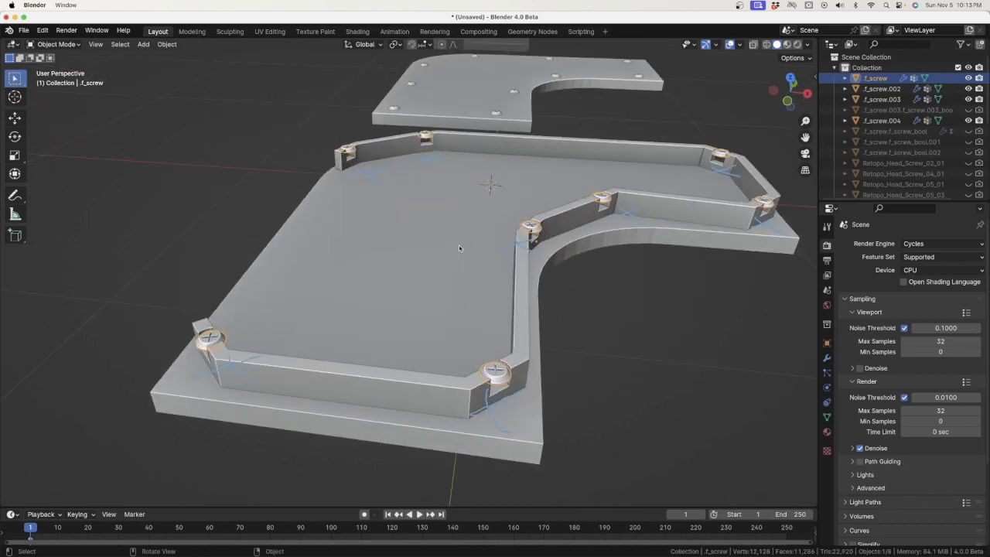
Delete the guide wall from the plate, keeping the screws
click(523, 274)
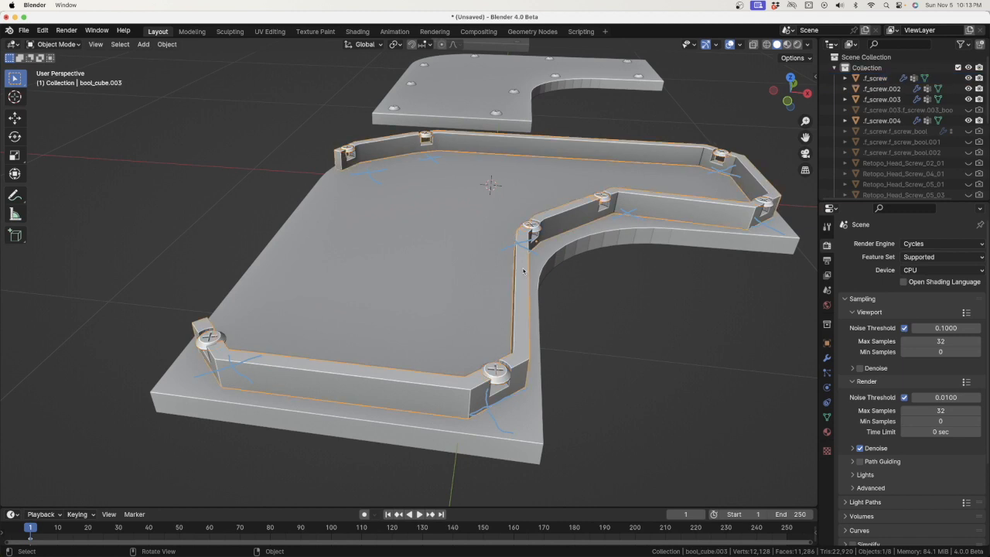
key(x)
click(523, 271)
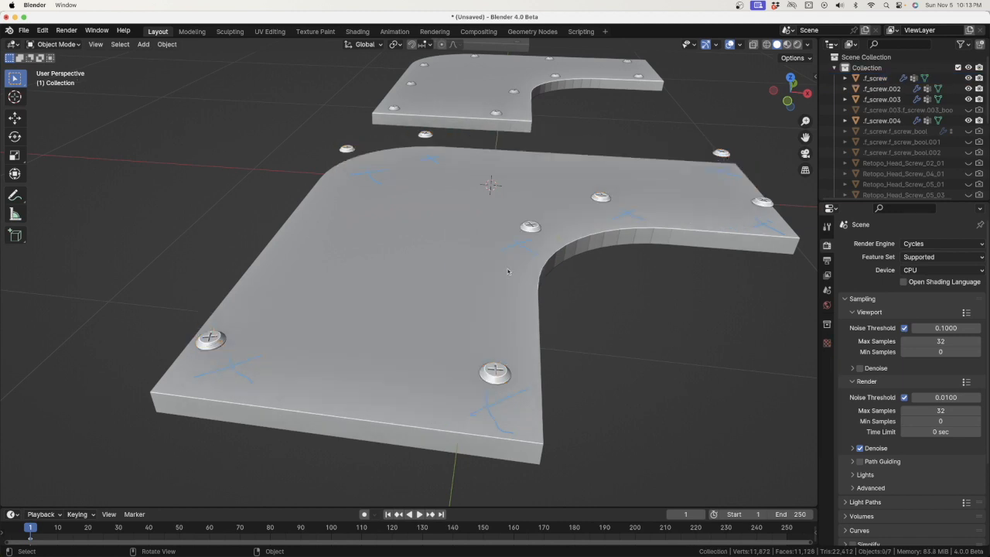
Remove the drawn annotation crosses from the plate and return to the box selection tool
click(17, 197)
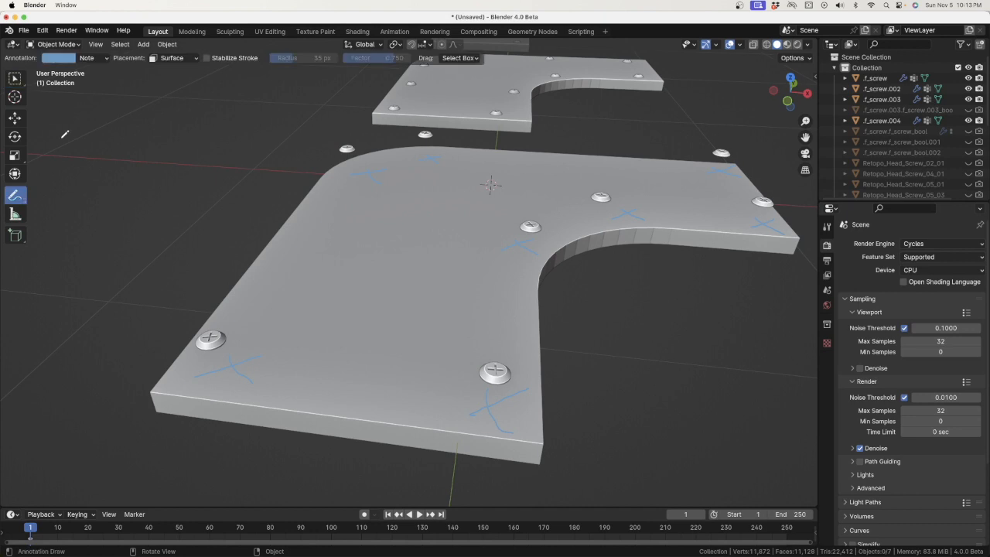
click(102, 59)
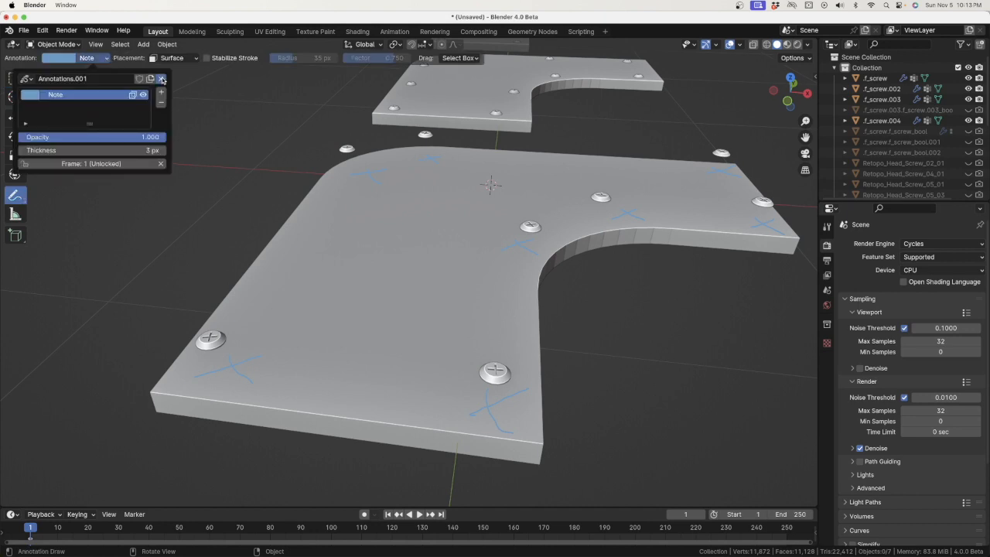
click(161, 79)
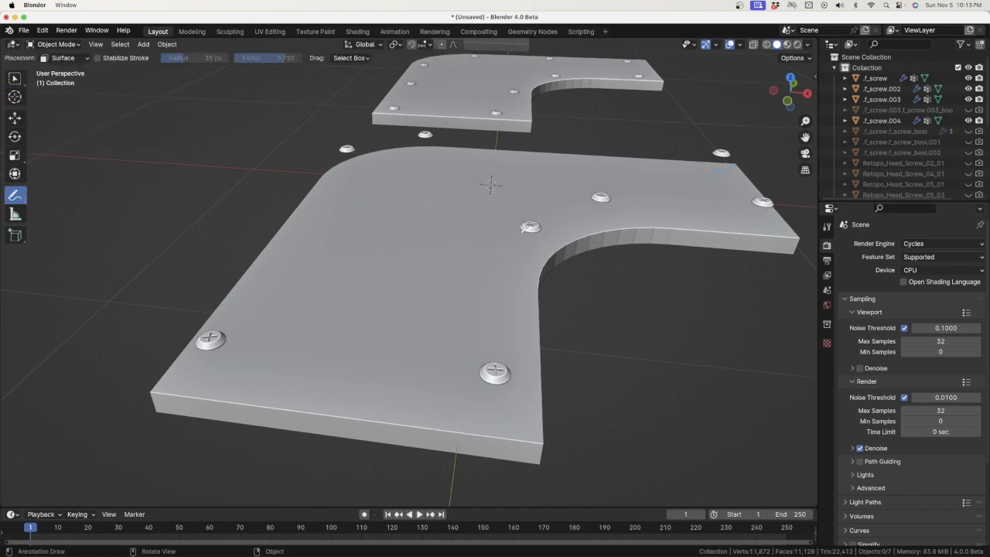
click(14, 78)
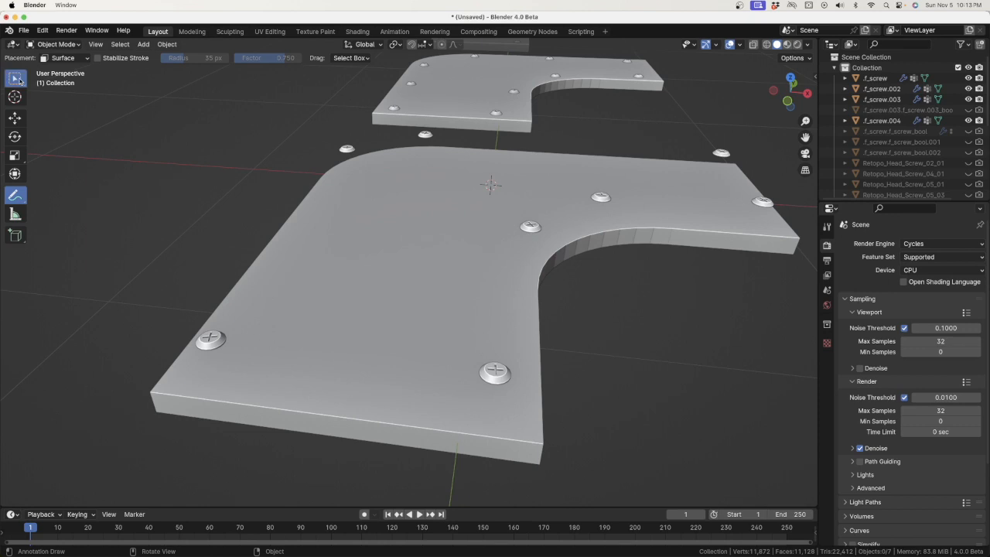
Select the floating screws, enable snapping, and move them down onto the plate's top surface
click(536, 229)
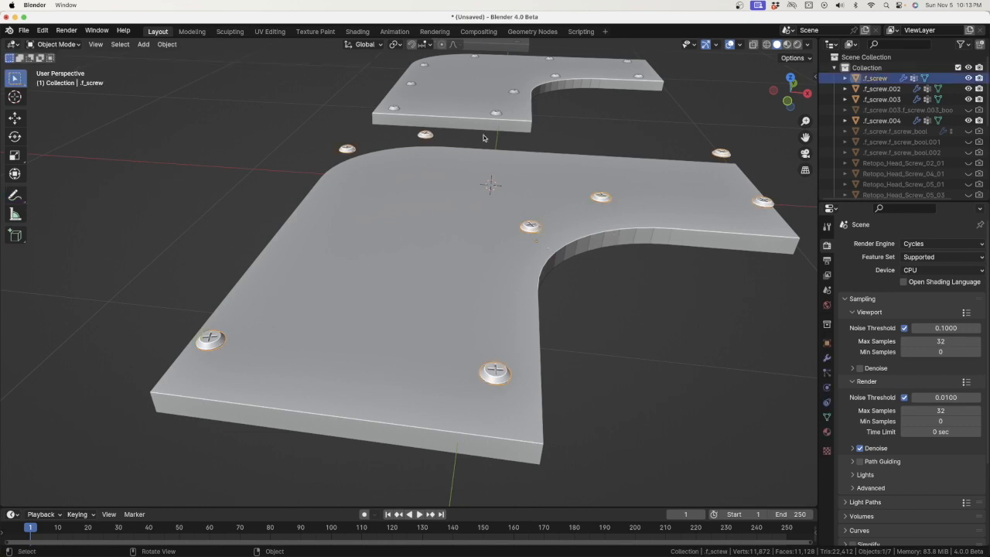
click(412, 44)
click(424, 45)
click(393, 131)
key(g)
key(z)
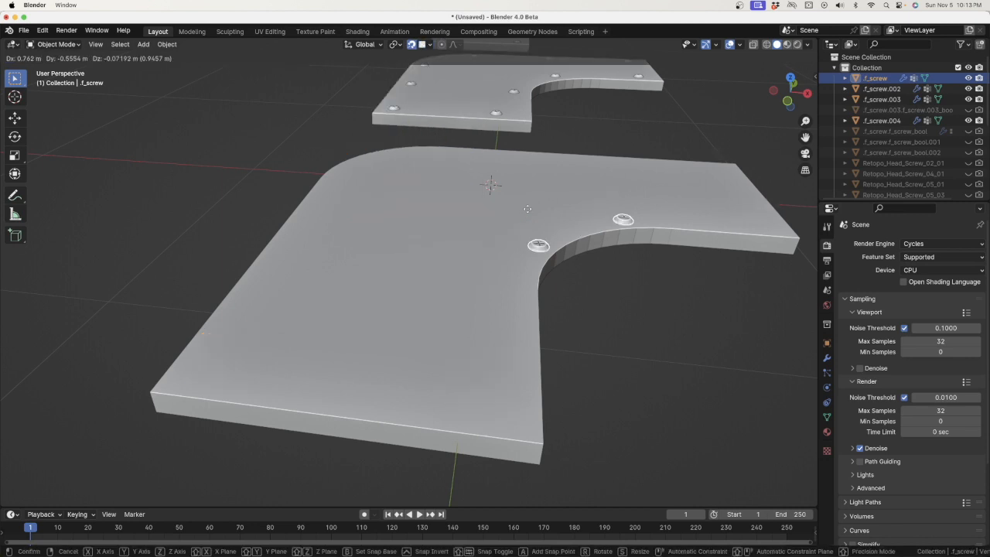
click(503, 254)
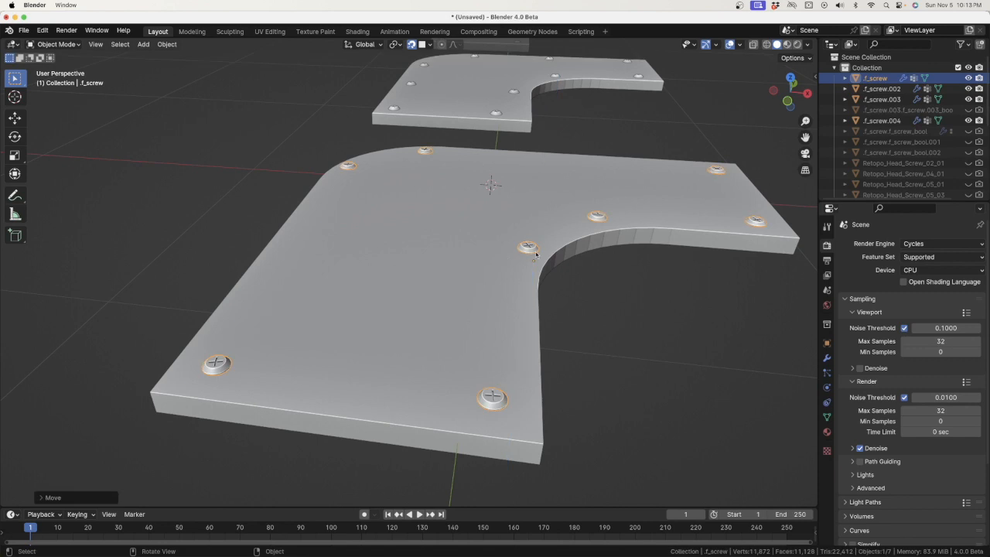
With snapping off, lower the screws slightly along global Z so the heads sink into the plate's surface
middle_drag(538, 255, 535, 223)
scroll(536, 223, up, 3)
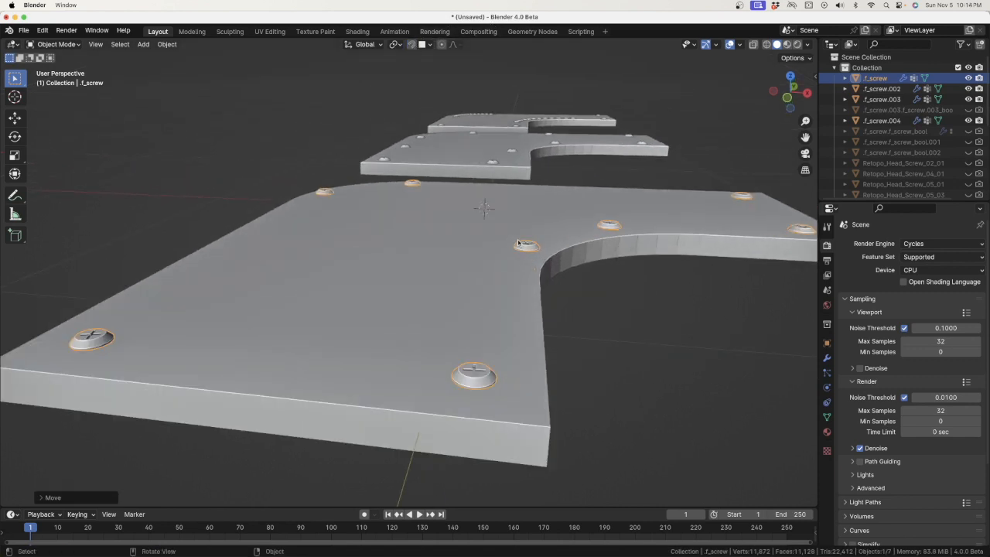
middle_drag(518, 244, 553, 244)
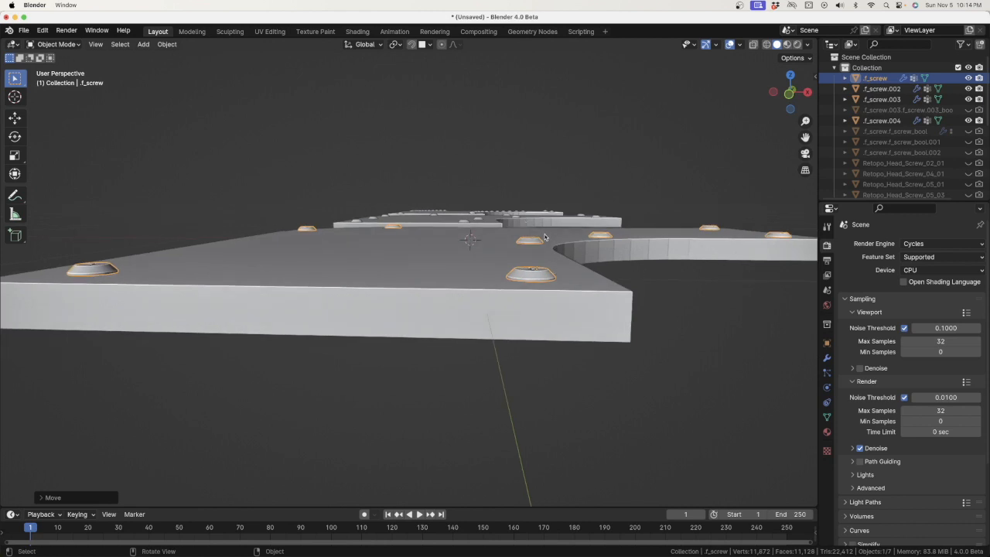
key(g)
key(z)
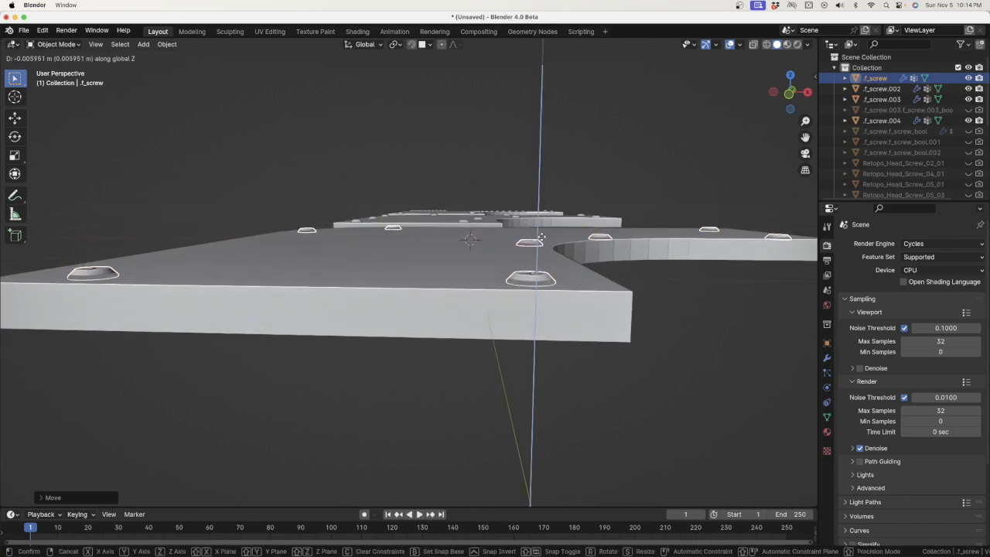
click(542, 238)
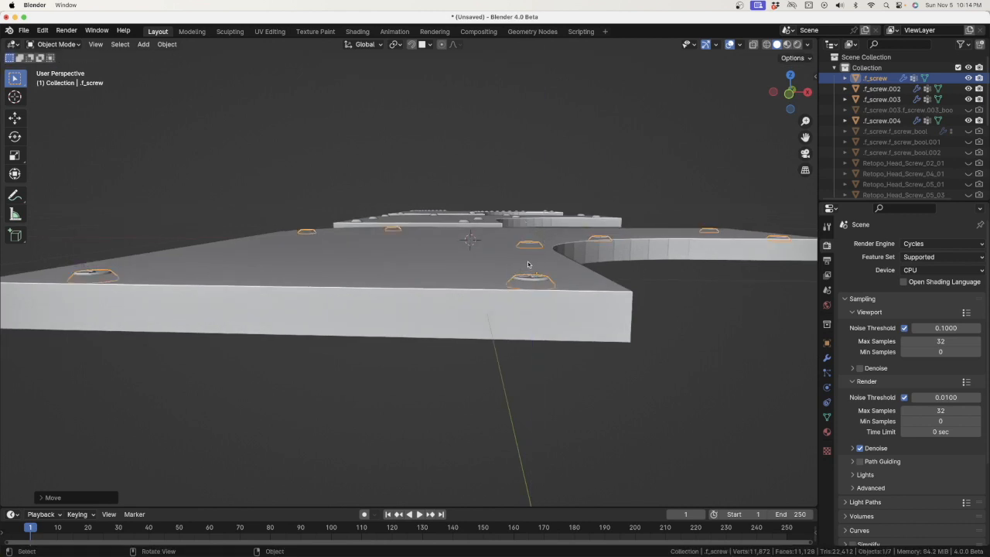
Show the plate's hidden boolean cutters and select the cylinders above its screws
click(532, 267)
middle_drag(532, 268, 515, 280)
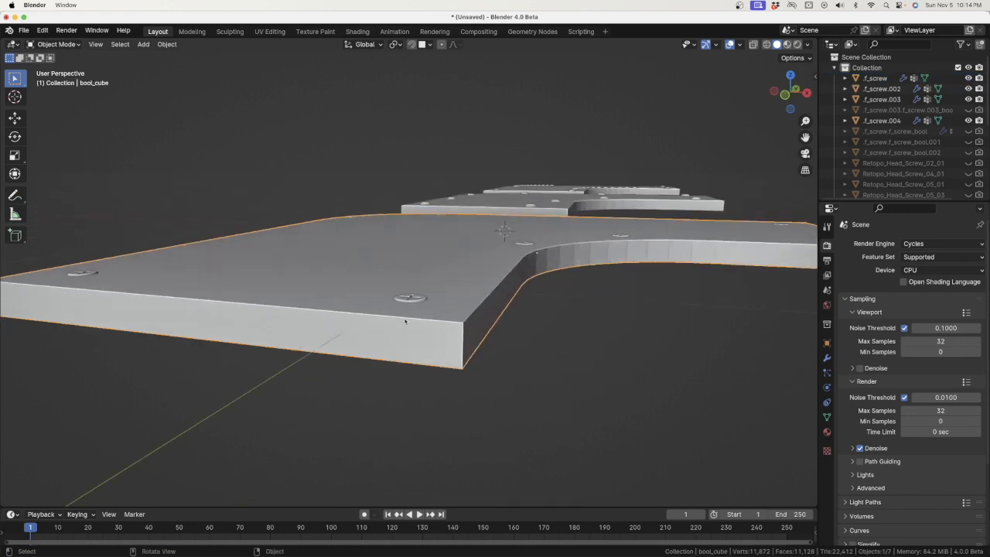
middle_drag(404, 321, 423, 327)
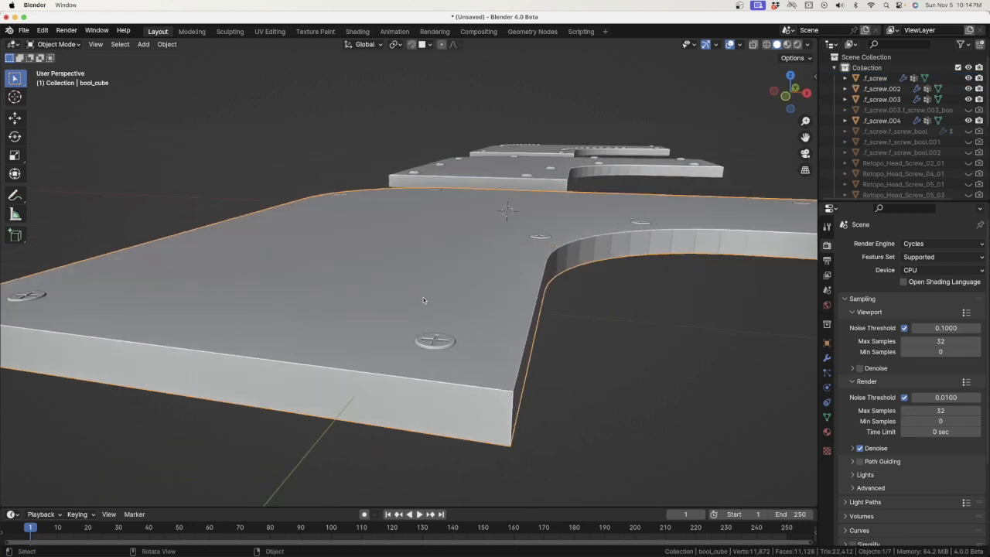
key(f)
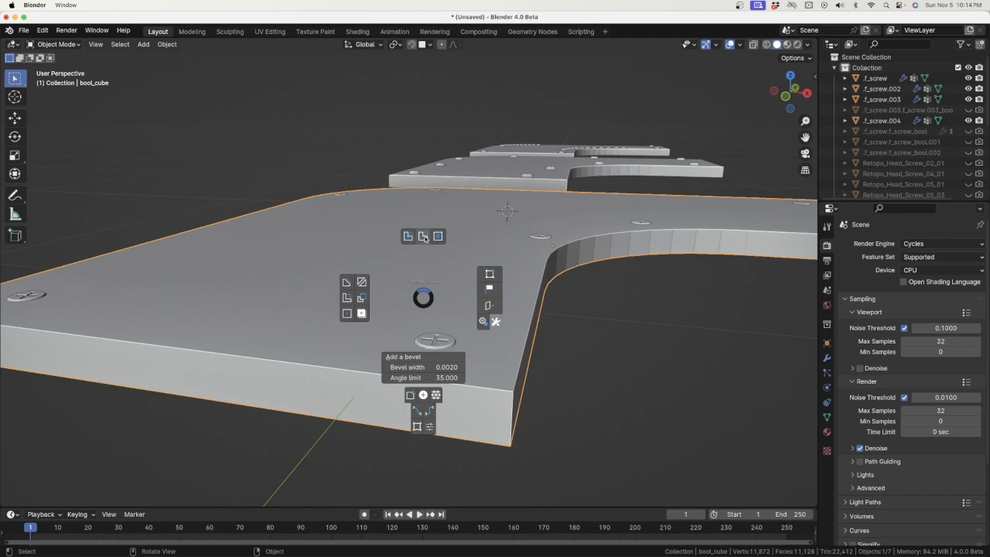
click(425, 238)
click(432, 286)
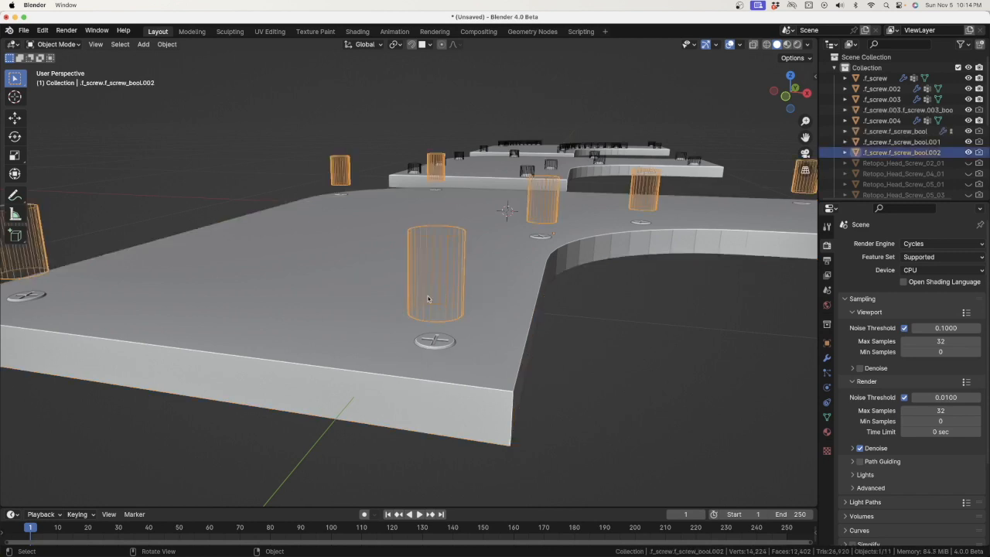
Add the plate to the cylinder selection and cut the cylinders from it with a boolean difference
shift+click(372, 277)
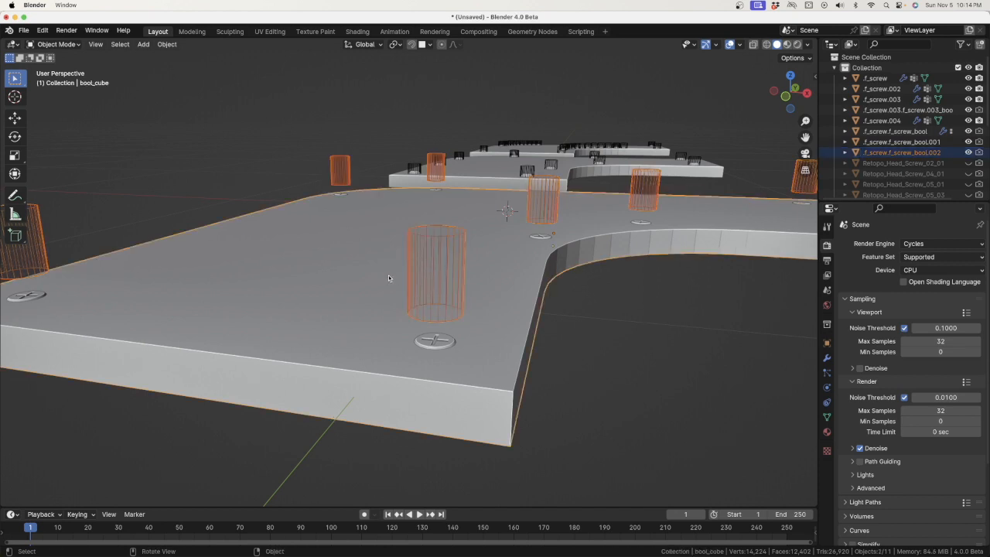
key(f)
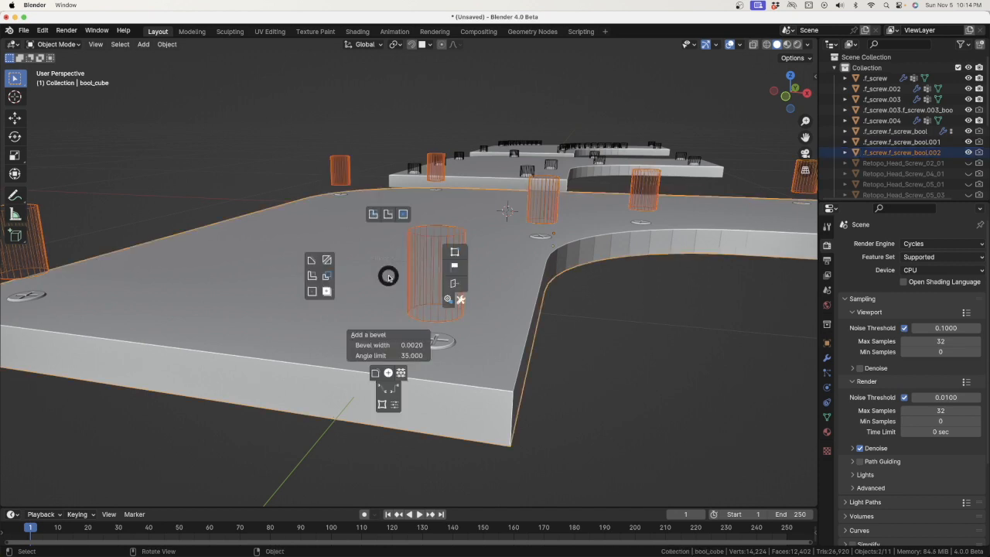
click(329, 277)
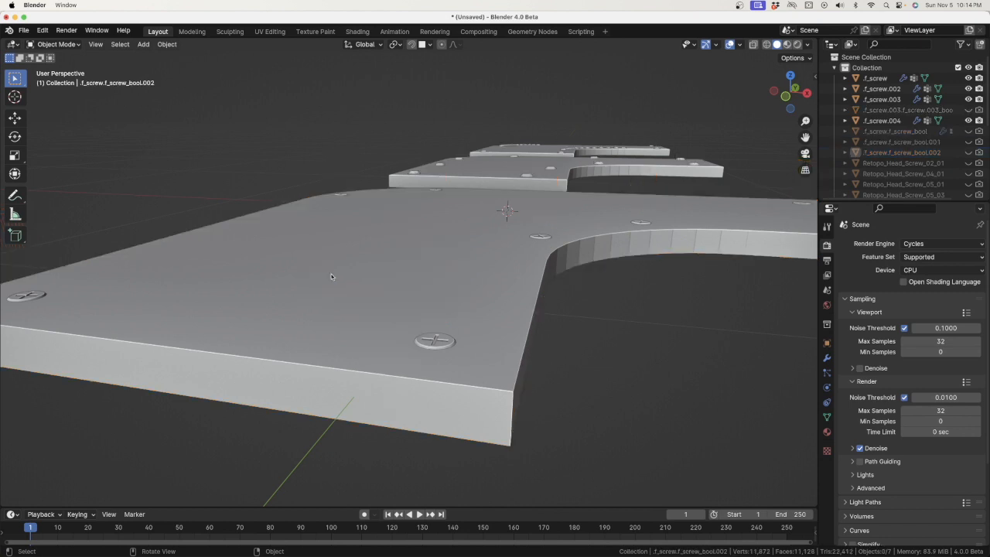
Show the boolean cutters again and move the screw cylinders down about 0.05 m along global Z into the plate
key(f)
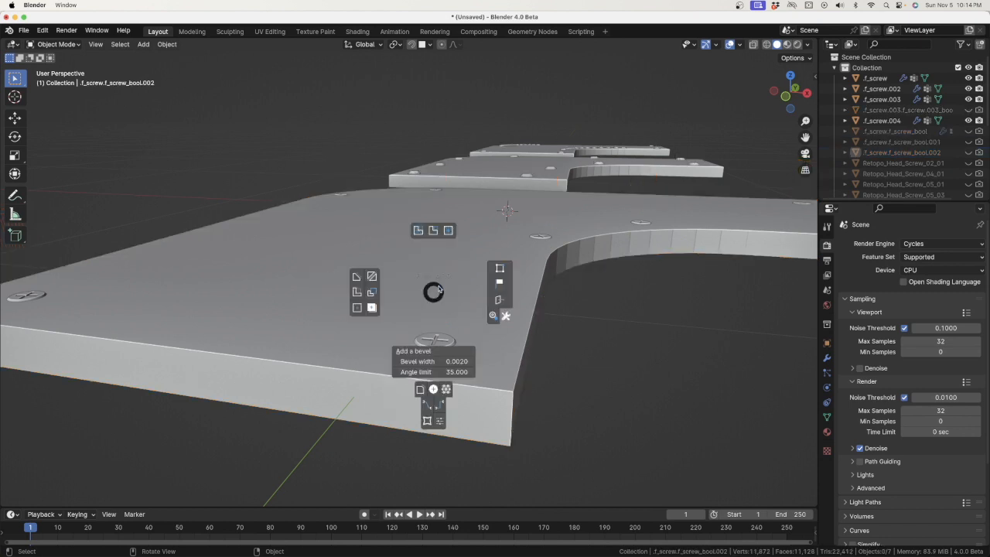
click(435, 233)
click(460, 271)
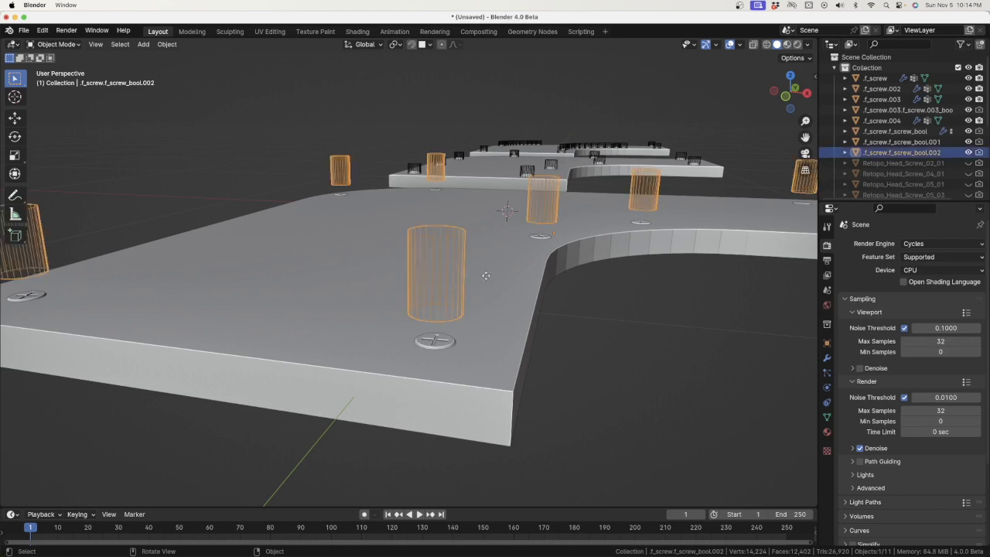
key(g)
key(z)
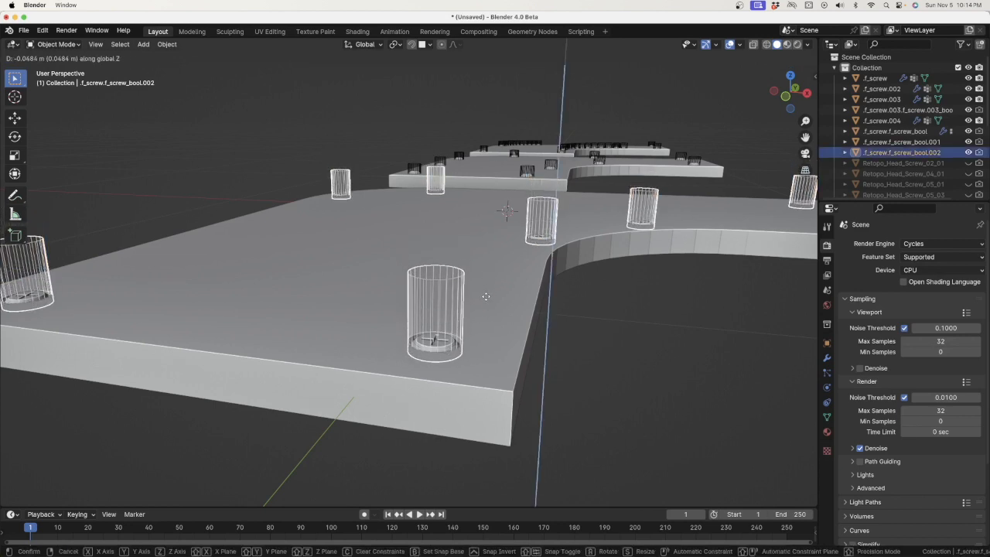
click(486, 300)
Select the plate and hide all of the boolean cutters
click(513, 280)
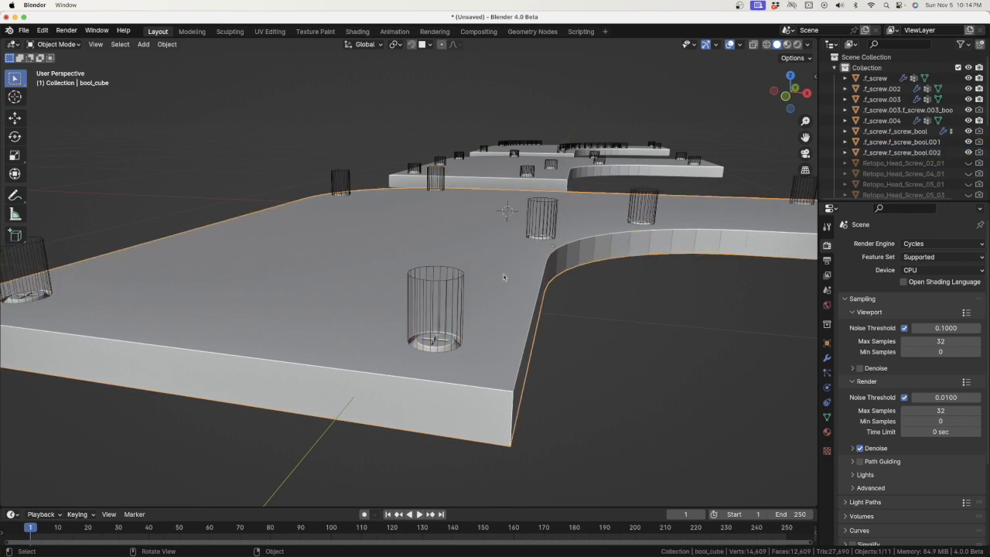
key(f)
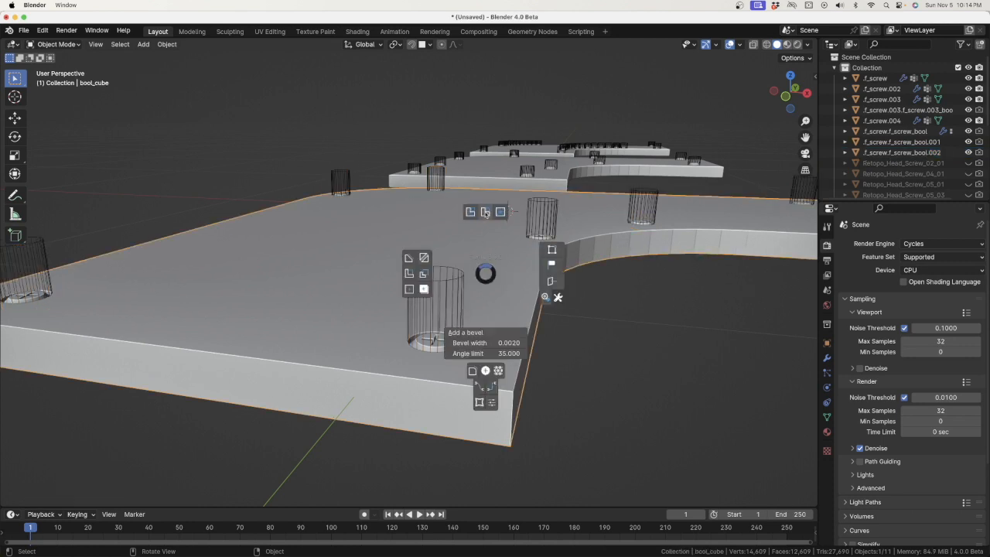
click(485, 212)
Examine the recessed screws on the plate and compare the screw layouts of the three plates
scroll(470, 292, down, 5)
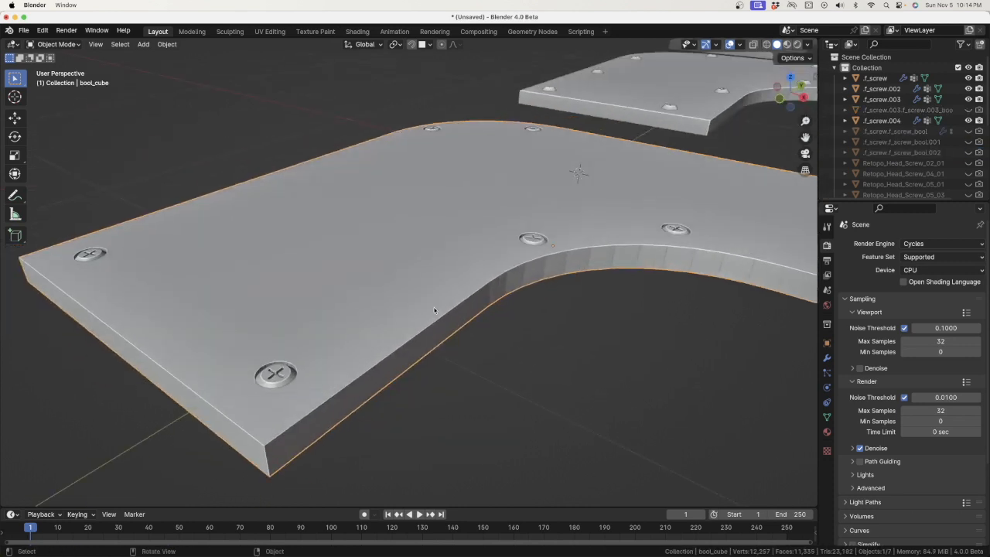
middle_drag(478, 281, 568, 297)
scroll(566, 299, up, 2)
scroll(567, 298, up, 1)
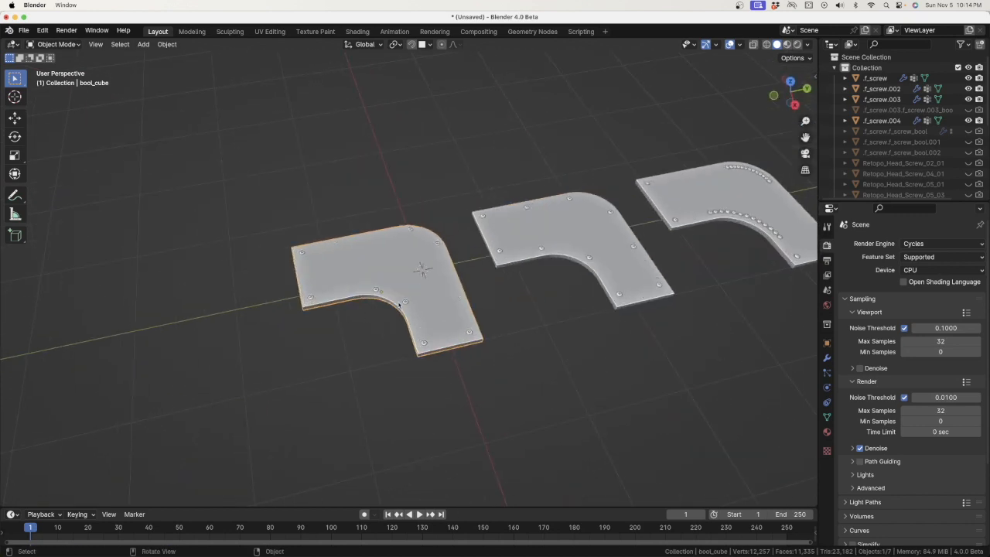
scroll(434, 283, down, 2)
scroll(435, 280, up, 4)
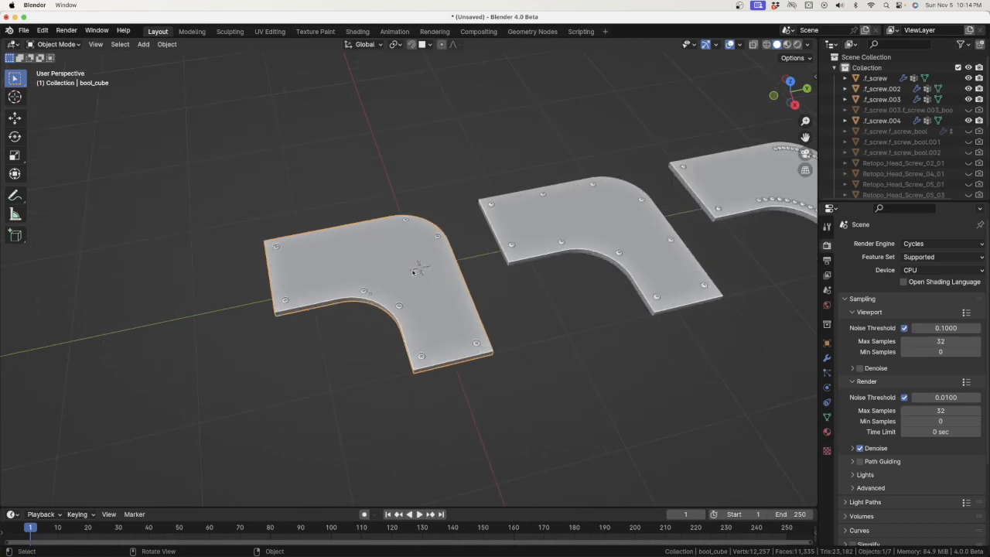
scroll(305, 280, down, 2)
scroll(529, 247, up, 1)
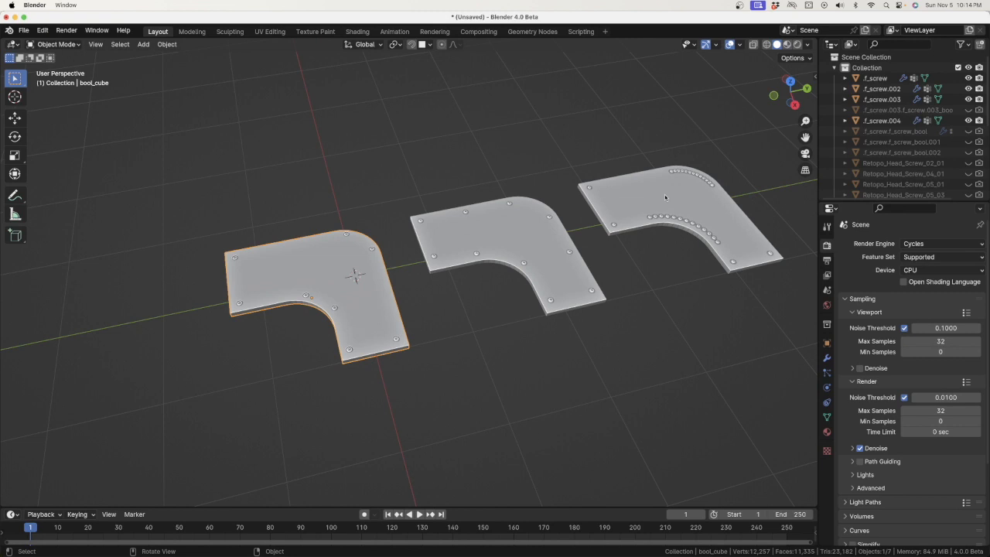
scroll(348, 298, up, 2)
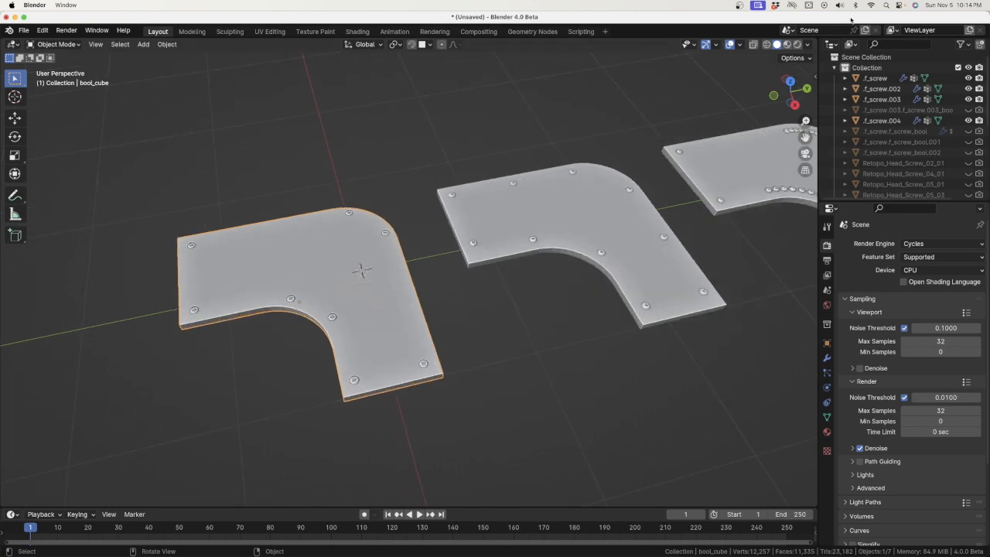
click(741, 6)
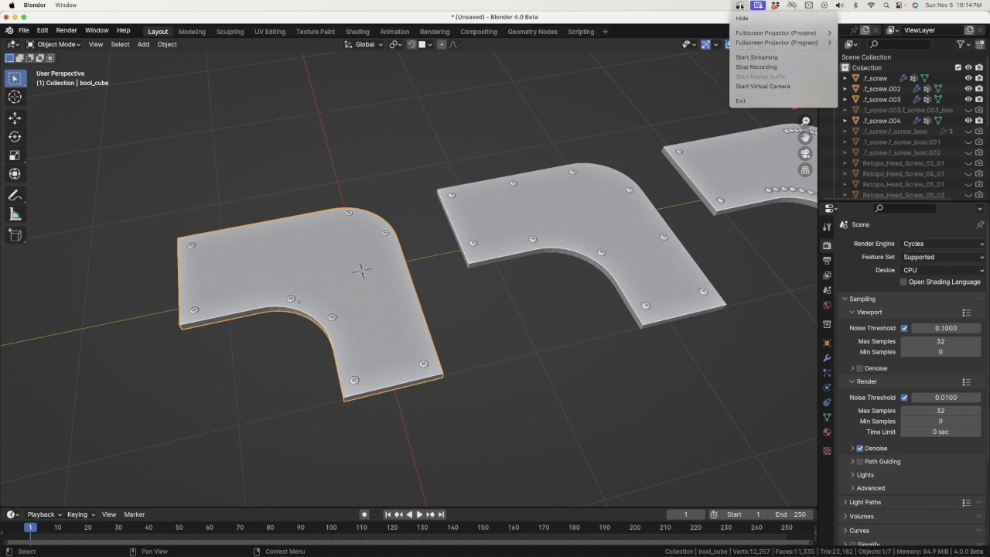
click(756, 66)
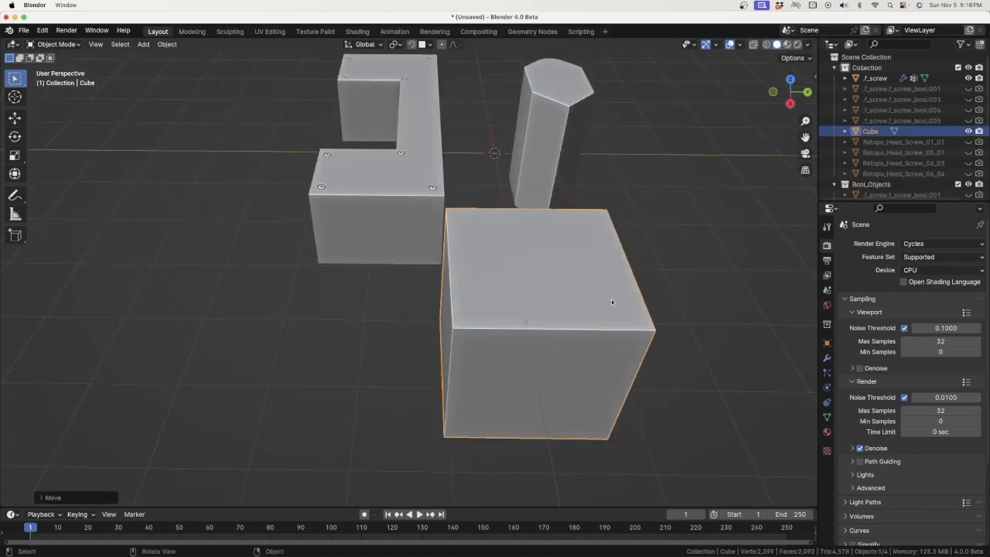
Start a Shape cut on the cube's top face and outline a narrow notch reaching in from one edge
key(f)
click(510, 285)
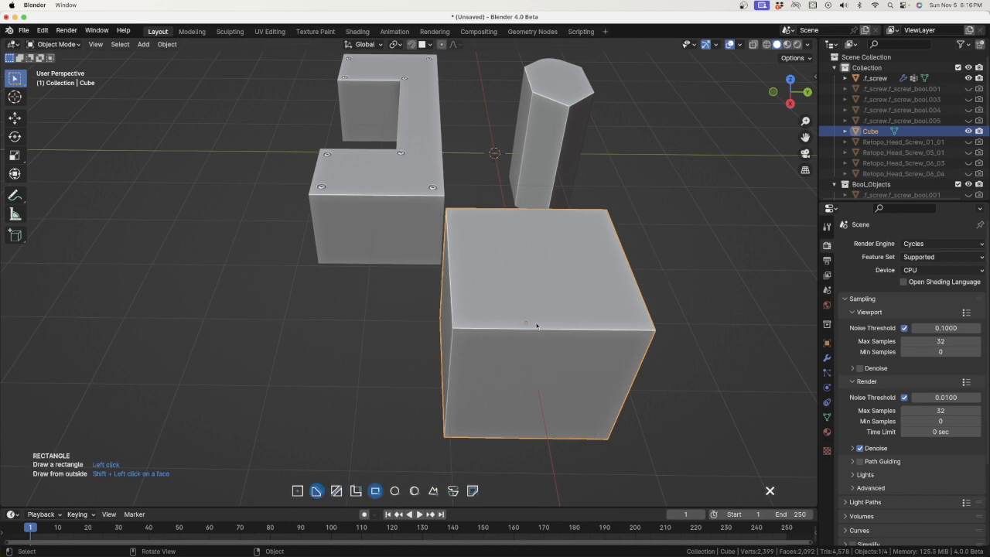
click(435, 493)
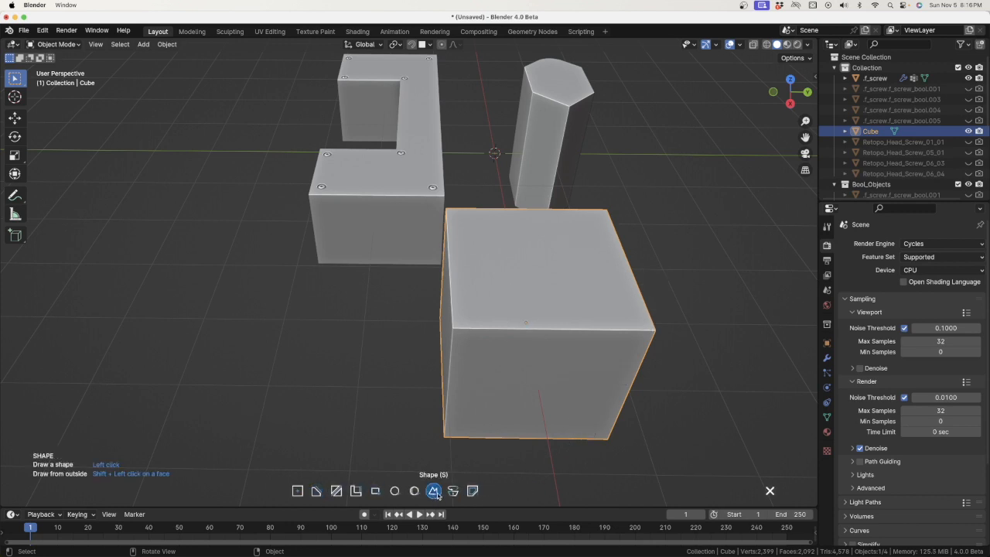
mouse_move(579, 308)
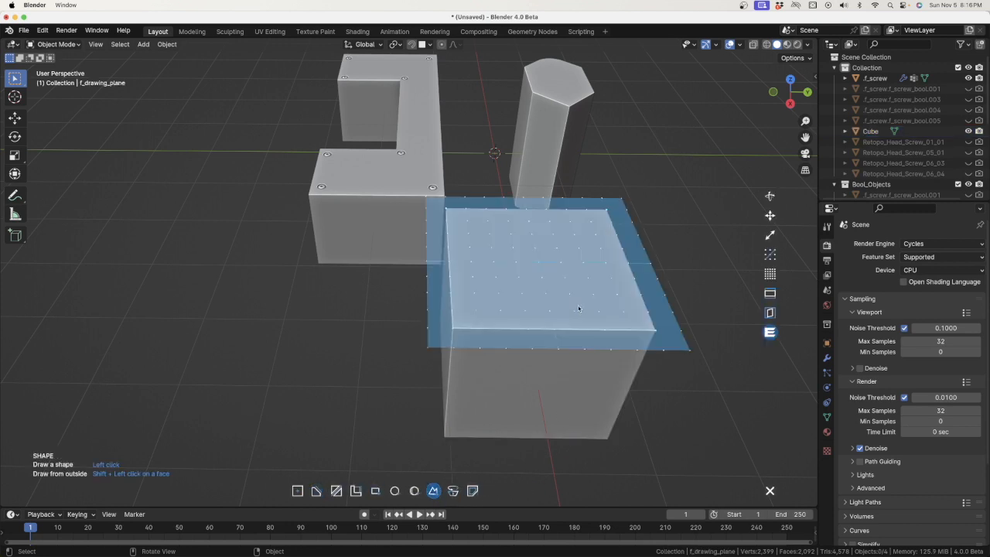
click(637, 350)
click(618, 295)
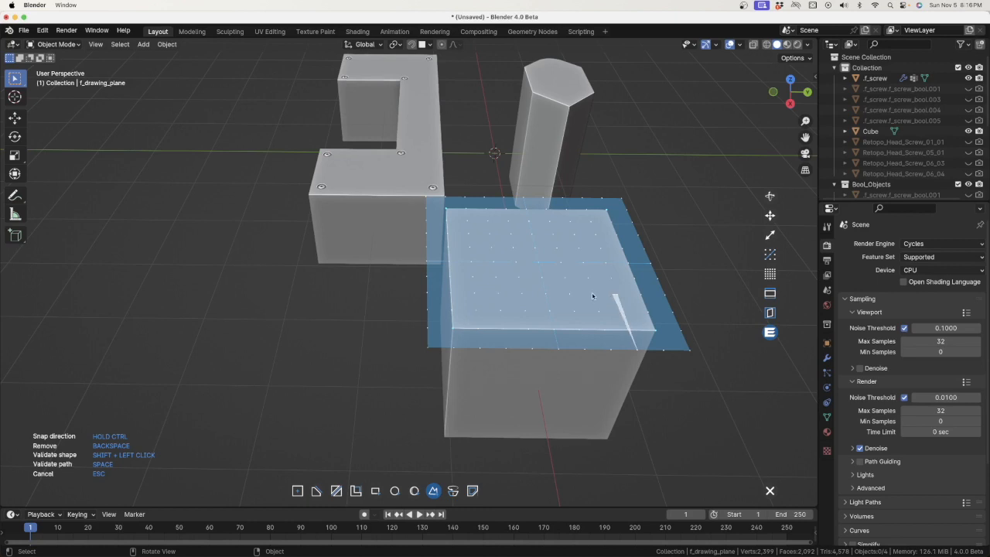
click(598, 307)
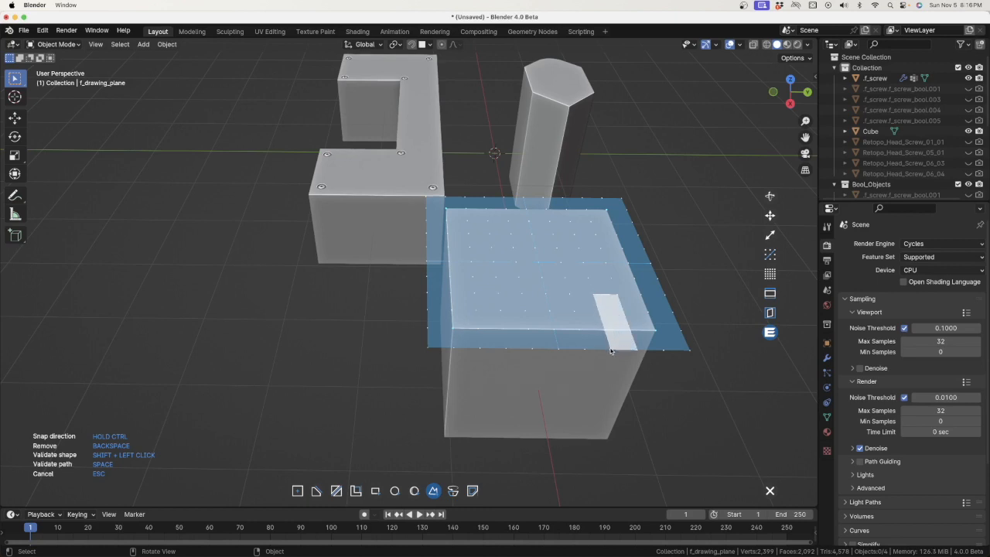
click(585, 349)
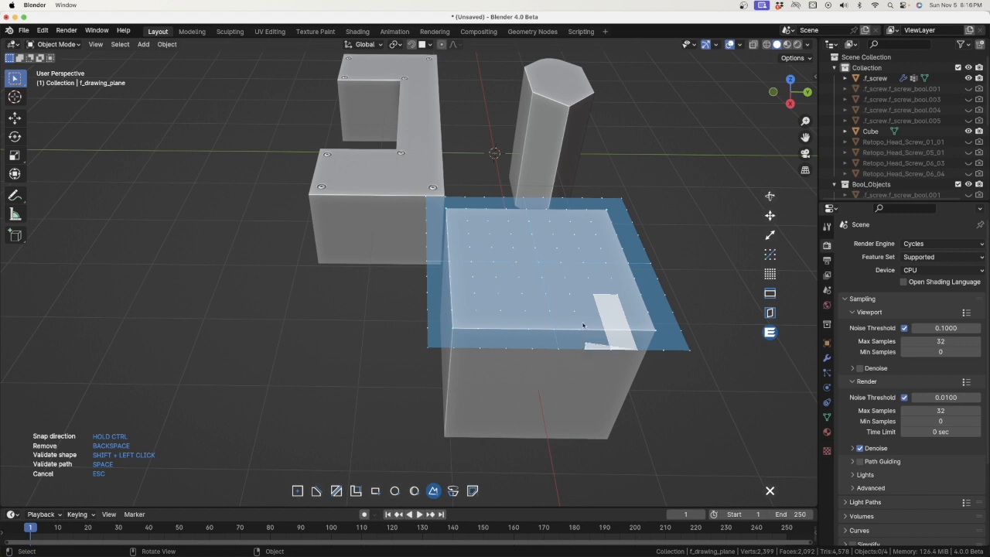
Continue the cutting outline with a wide stepped notch and a shallow corner notch, then close it outside the cube's edge
click(561, 264)
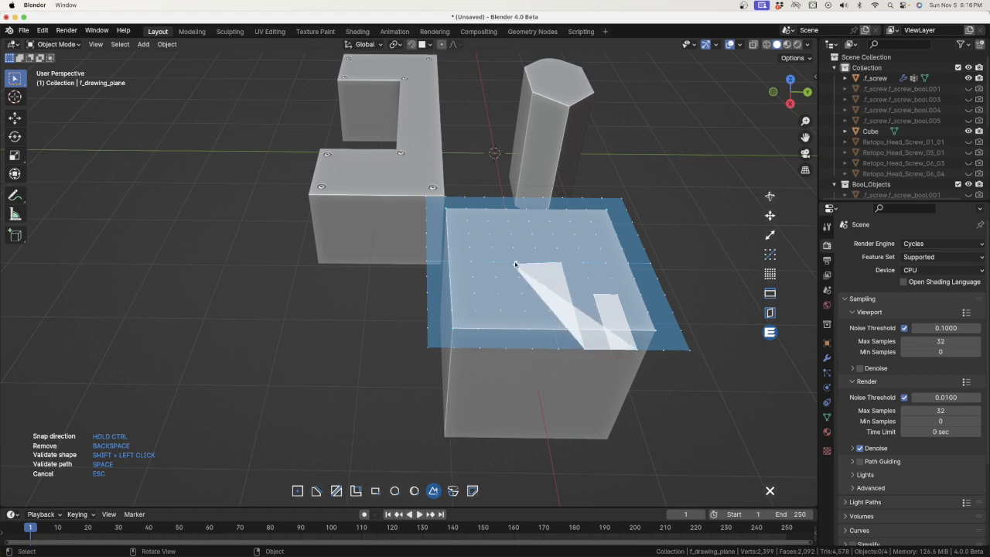
click(516, 263)
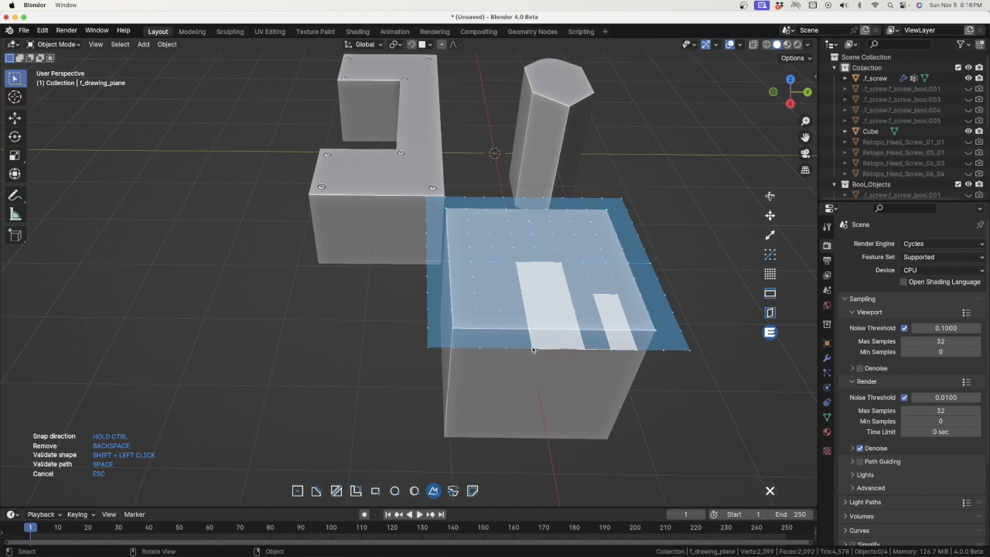
click(524, 311)
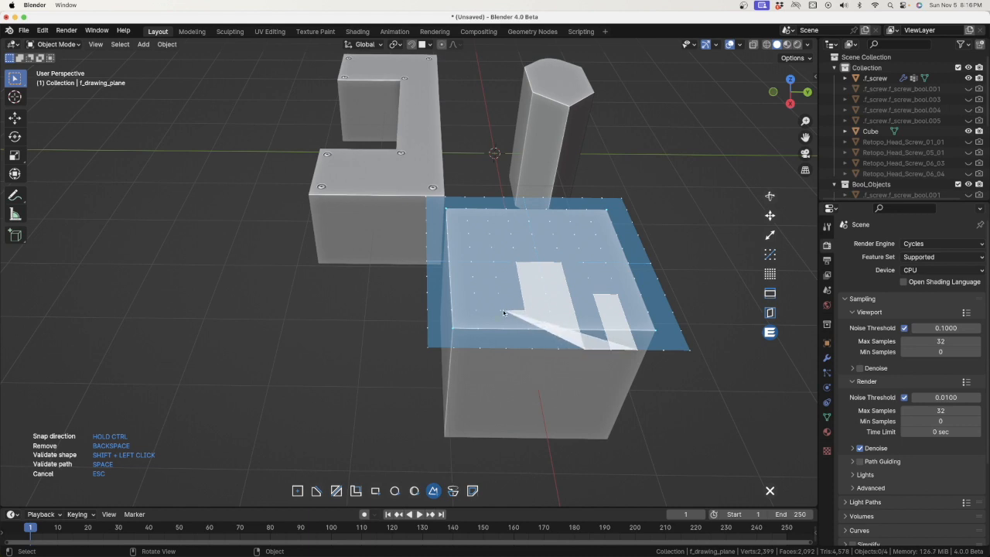
click(501, 311)
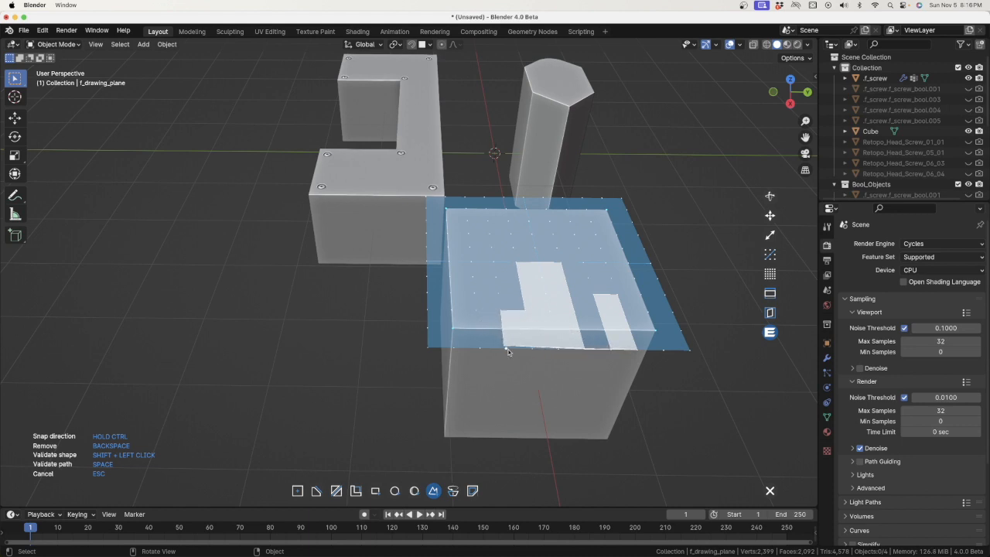
click(507, 352)
click(480, 349)
click(476, 312)
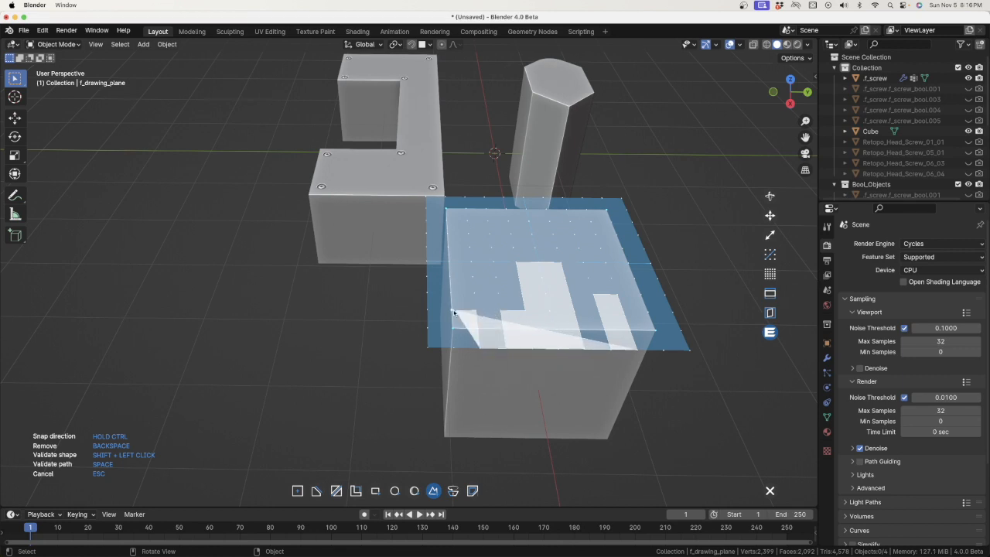
click(426, 312)
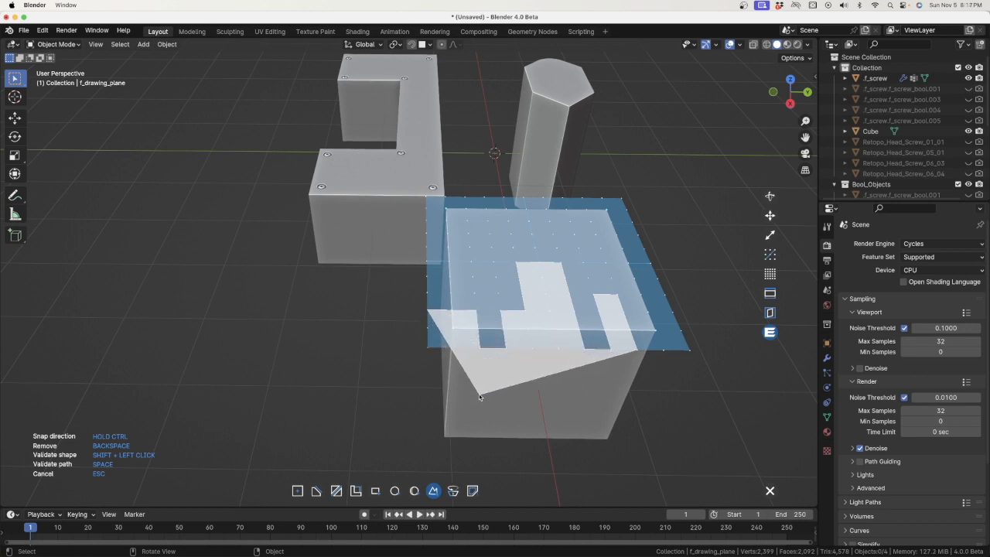
click(479, 394)
shift+click(543, 388)
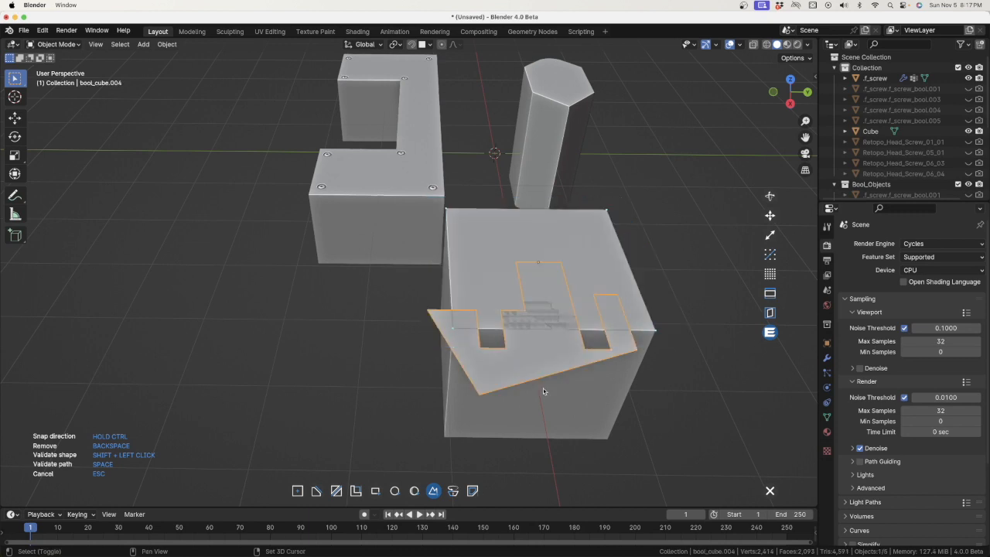
Cut the outlined shape through the cube's full height with a thickness of about -2.633 and finish the cut
click(368, 371)
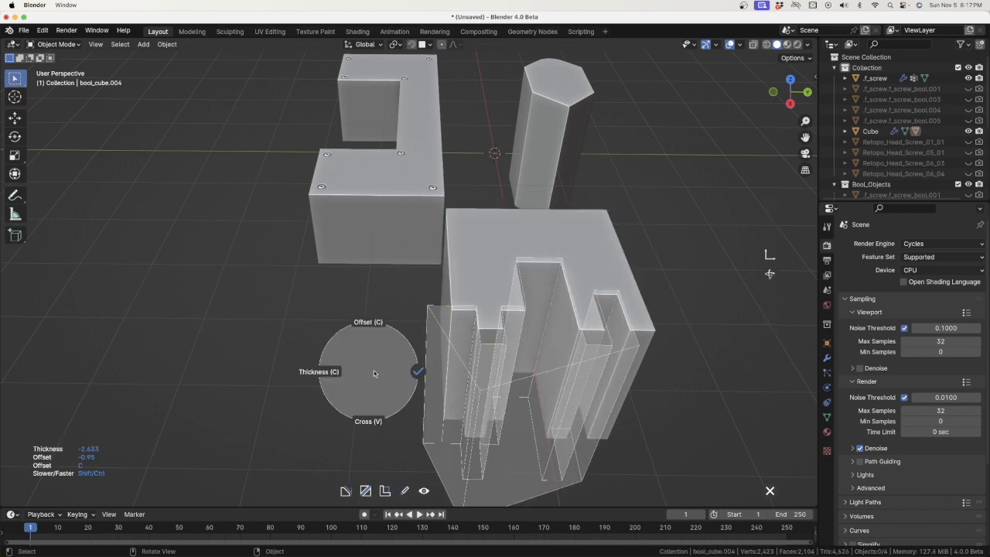
click(418, 372)
click(434, 339)
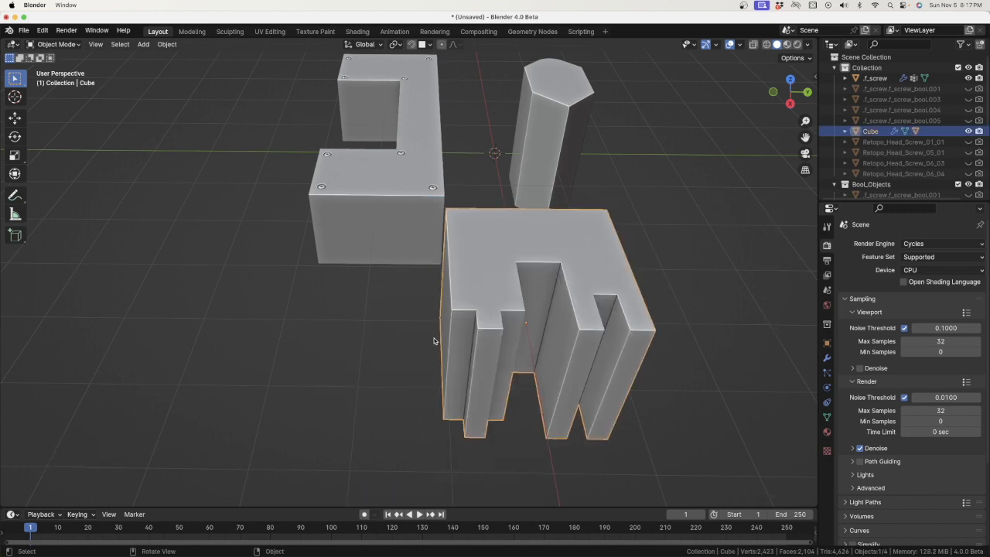
Add a mesh plane to the scene
mouse_move(492, 296)
middle_down()
mouse_move(472, 292)
mouse_move(506, 283)
mouse_move(484, 281)
middle_up()
scroll(472, 293, down, 3)
scroll(468, 292, up, 2)
scroll(472, 293, up, 3)
scroll(483, 281, up, 2)
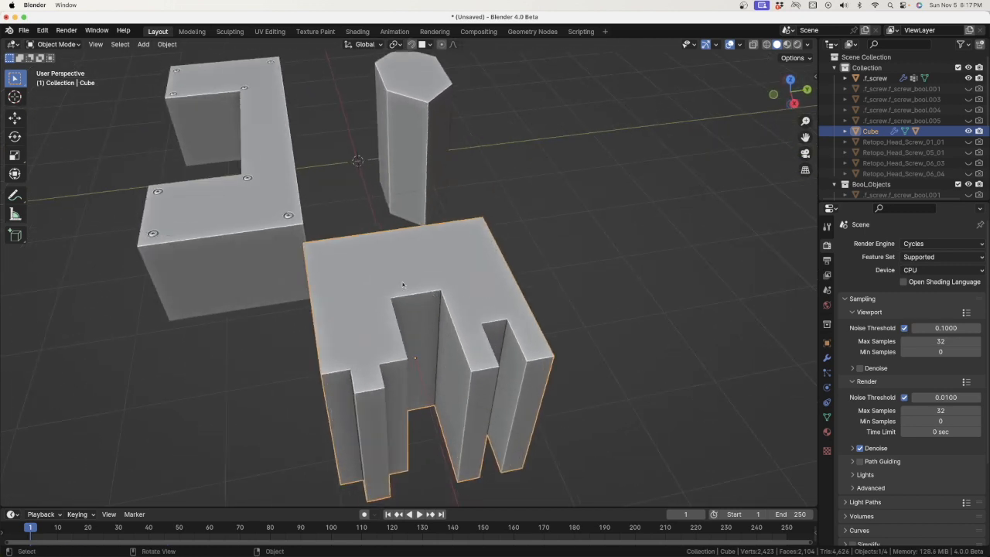
key(shift+a)
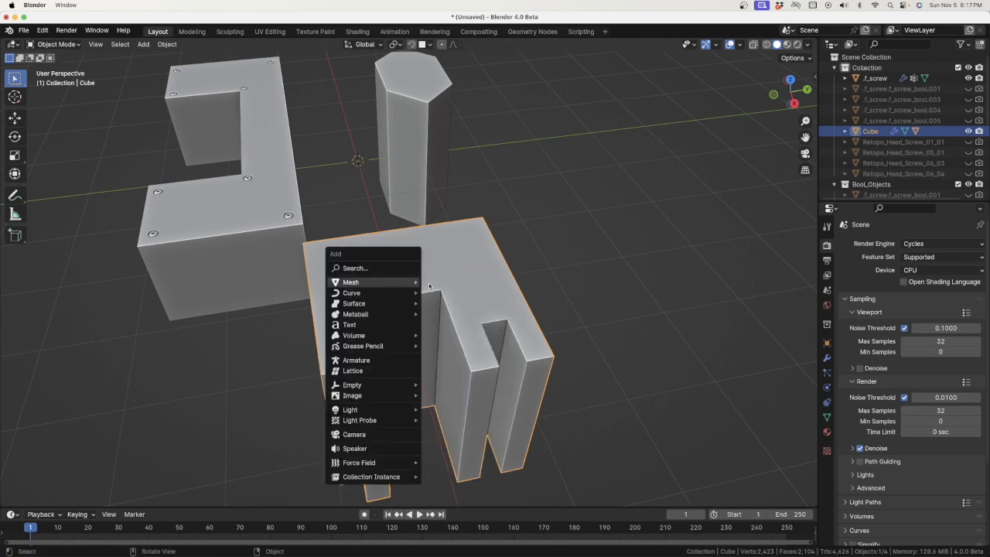
mouse_move(408, 284)
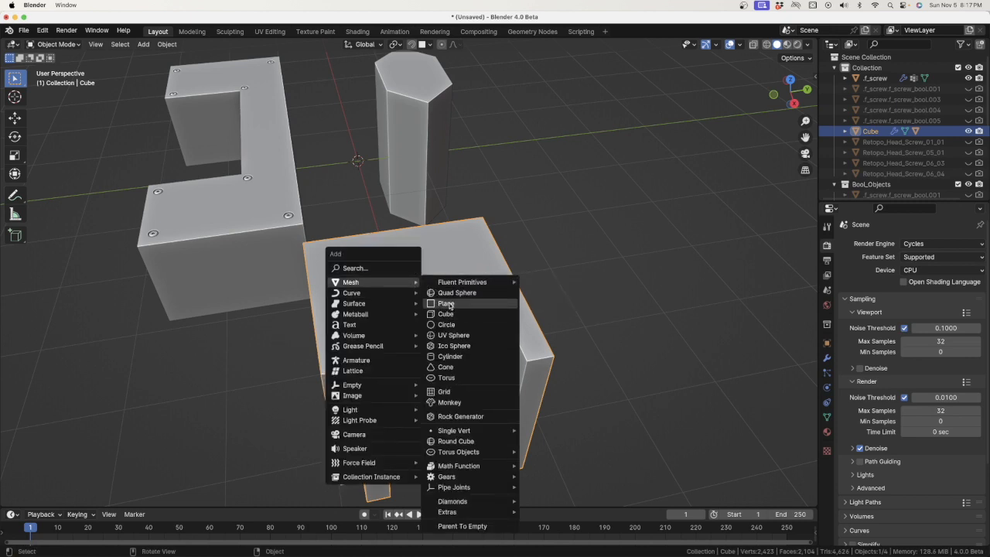
click(450, 305)
Move the plane along global X to the notched cube and raise it about 1.05 m along global Z, just above the cube's top
middle_drag(390, 258, 461, 239)
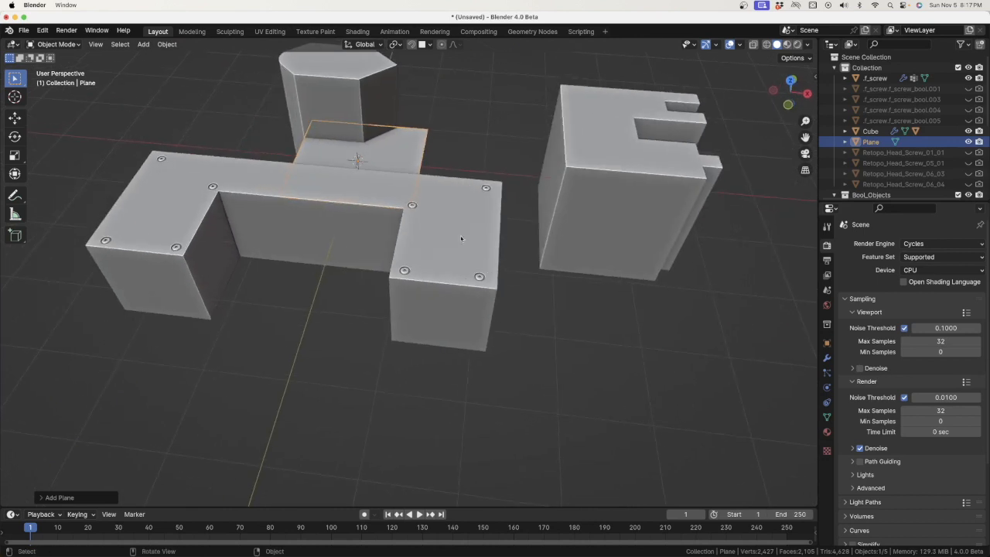
key(g)
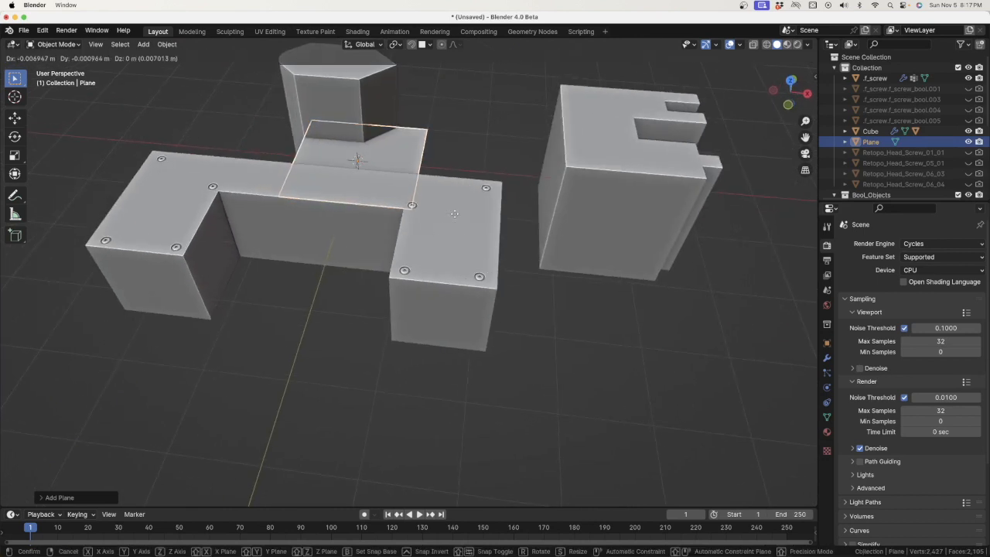
key(x)
click(715, 240)
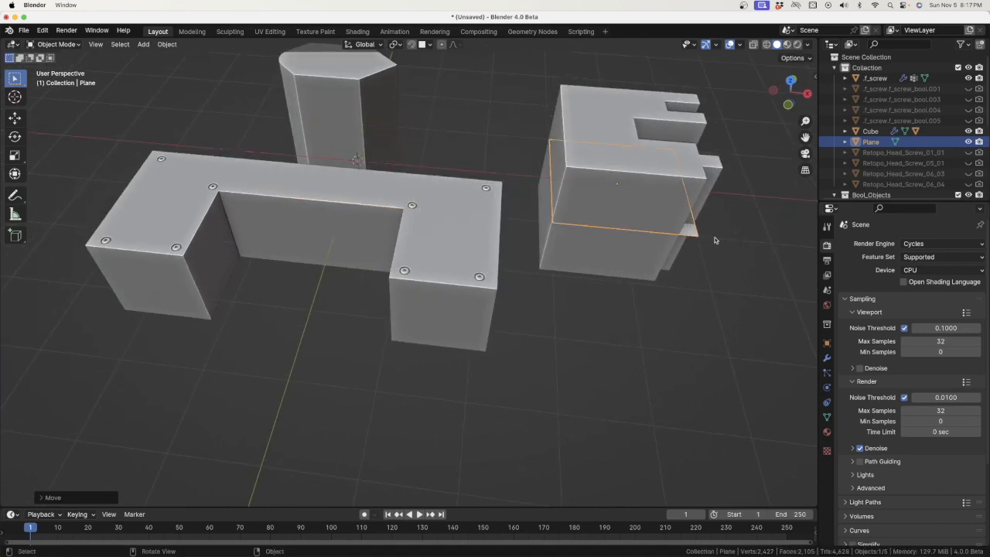
key(g)
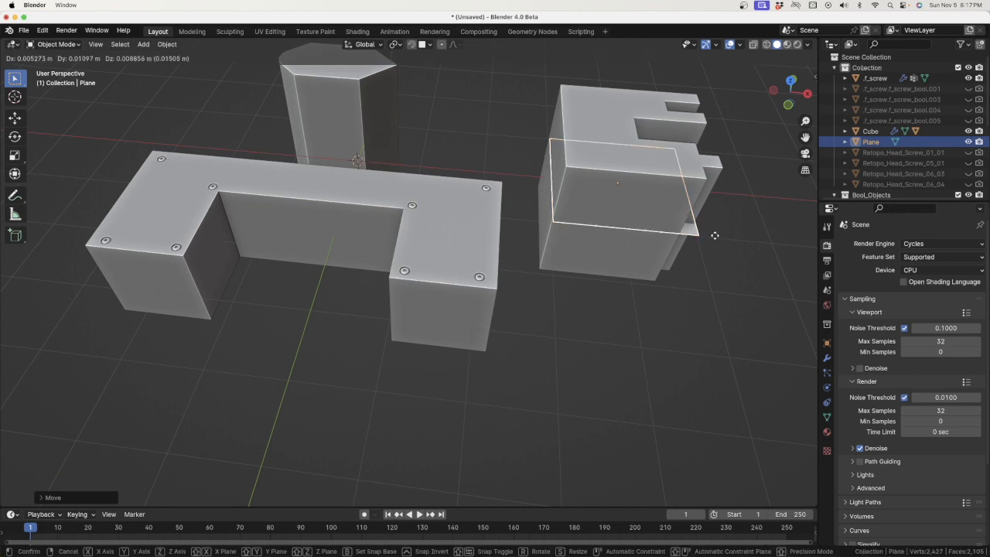
key(z)
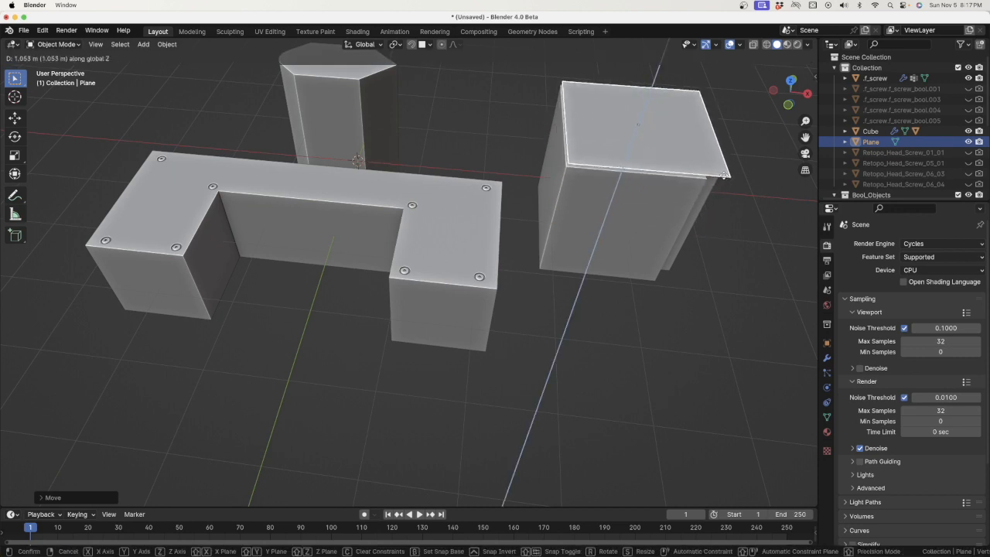
click(678, 201)
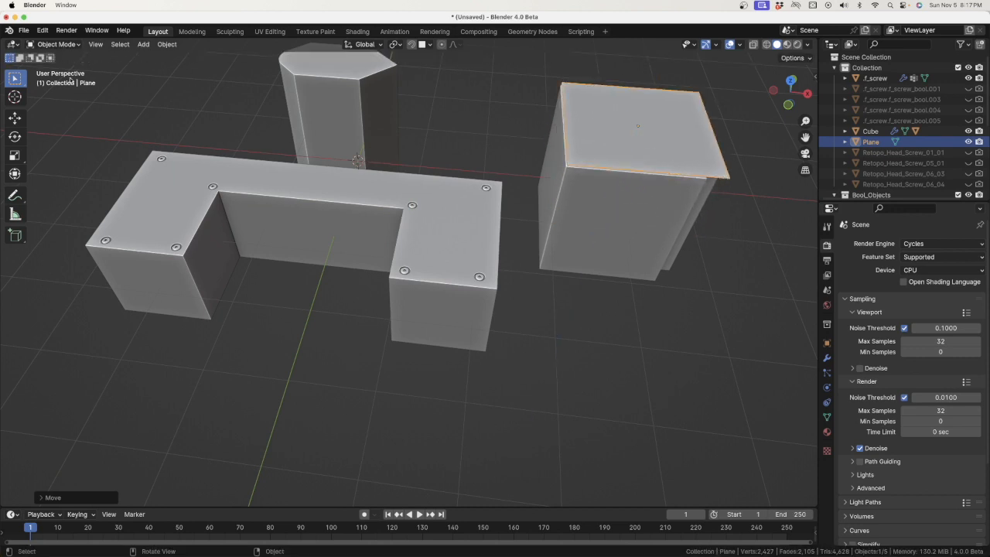
Enter Edit Mode on the plane and subdivide its face with 20 cuts
click(62, 46)
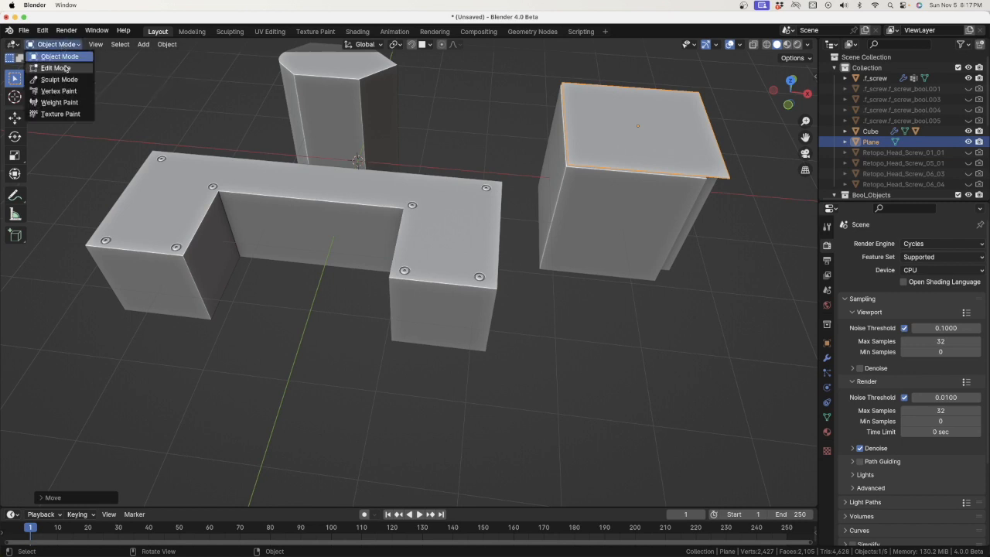
click(56, 68)
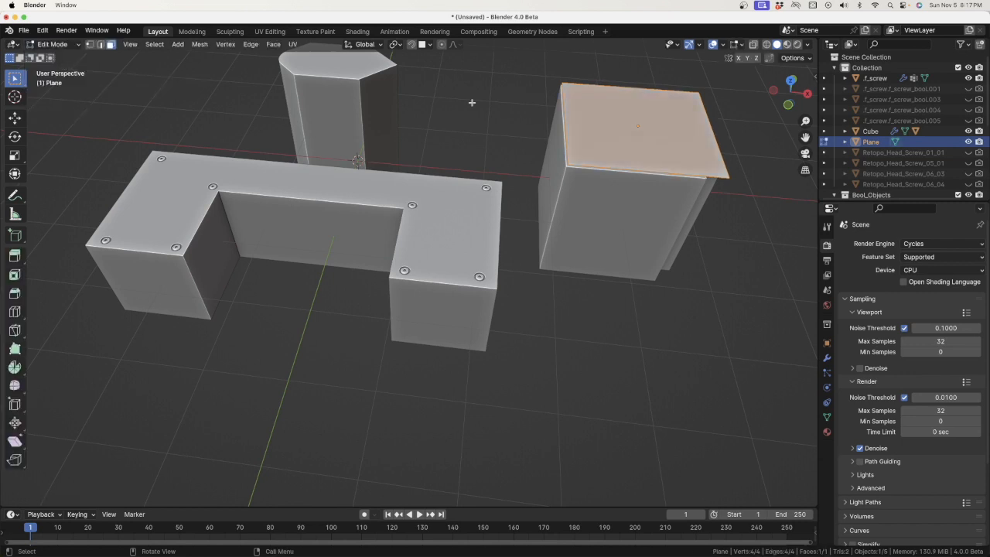
click(271, 45)
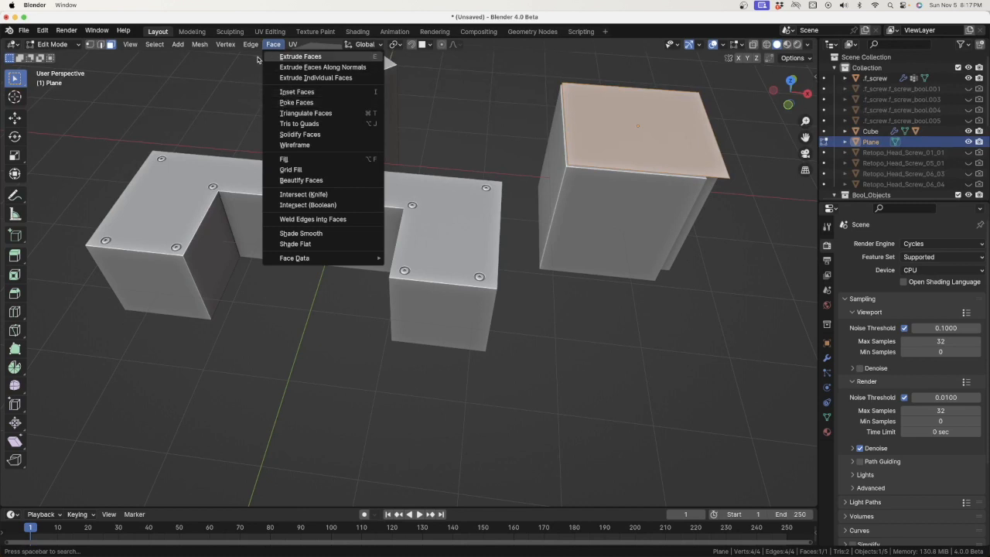
click(253, 48)
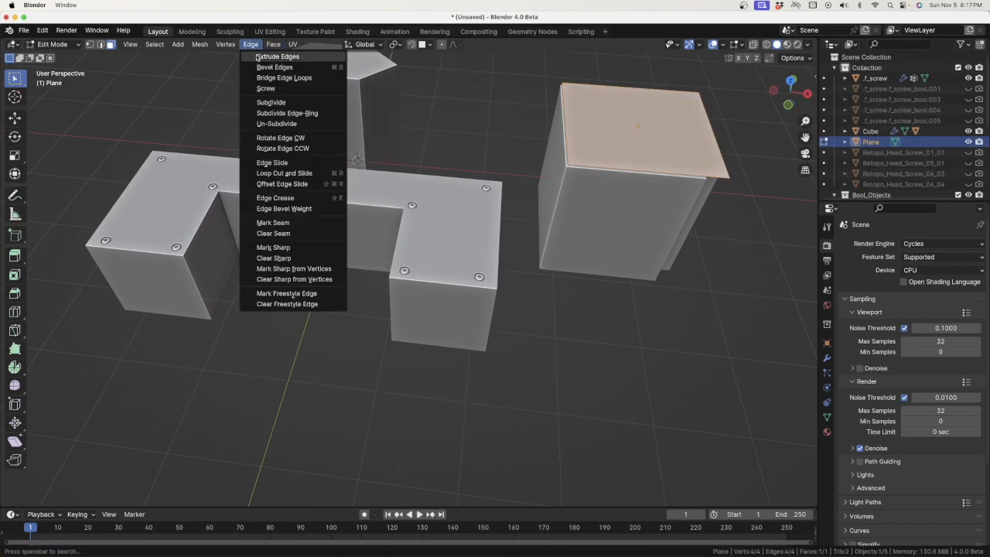
click(267, 103)
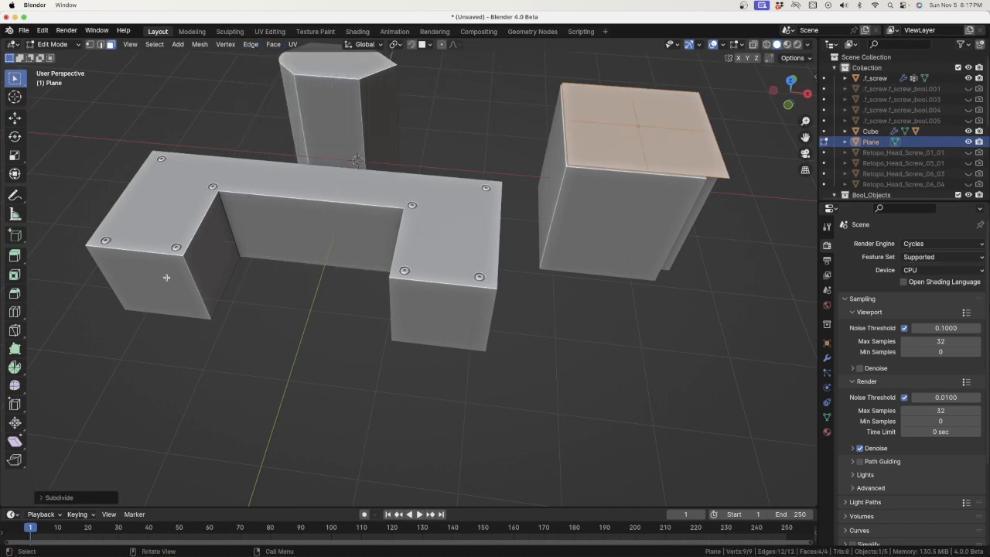
click(44, 499)
click(128, 426)
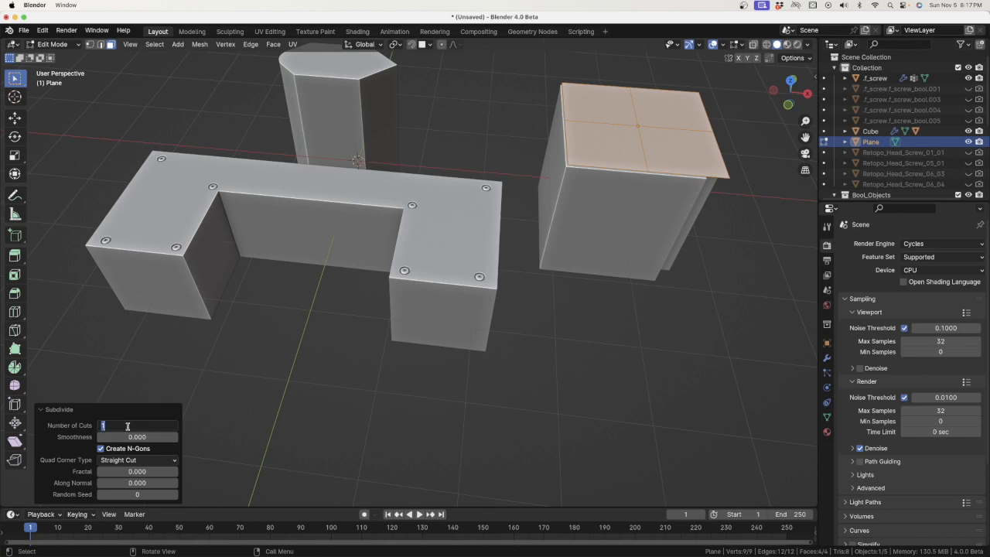
text(20)
key(Return)
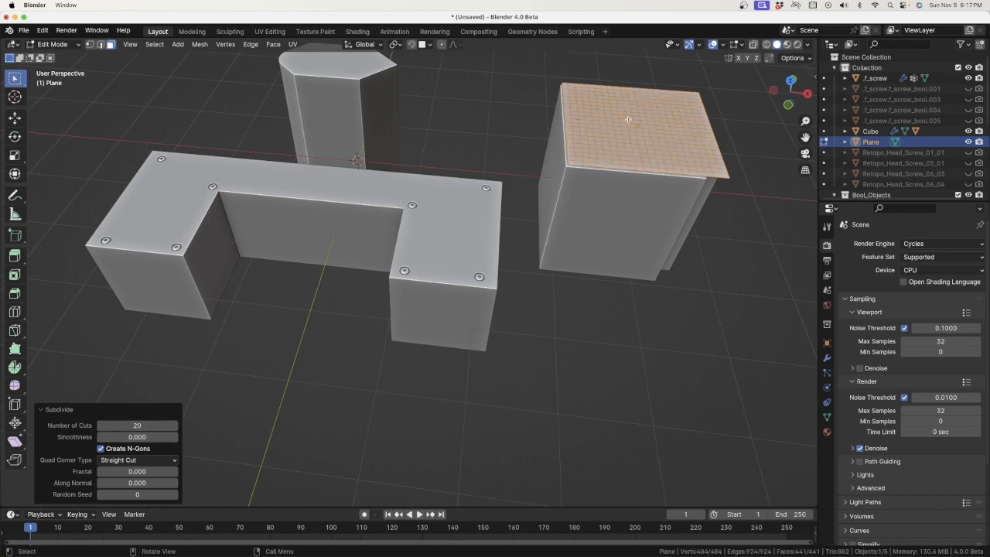
Set the subdivision to 30 cuts and return the plane to Object Mode
scroll(629, 120, up, 4)
click(135, 426)
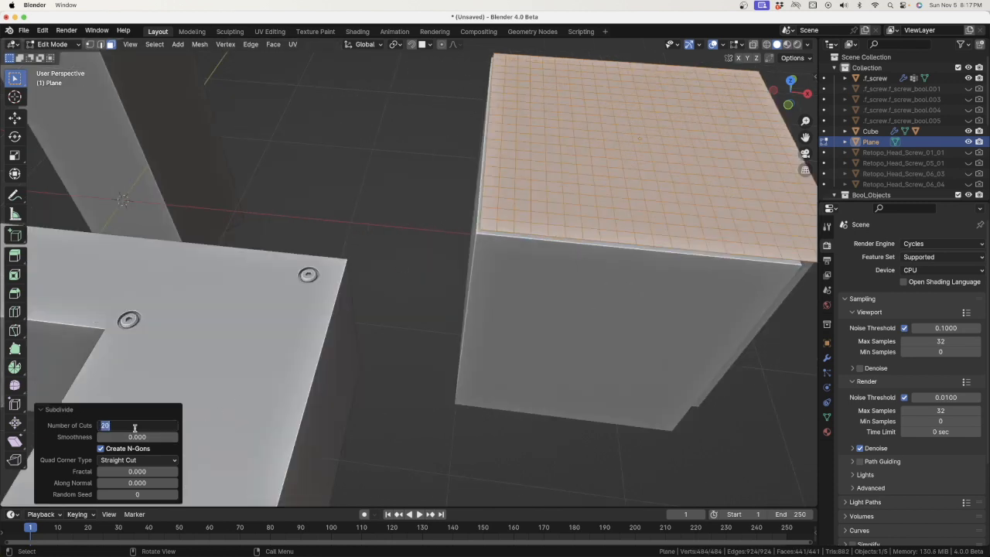
text(30)
key(Return)
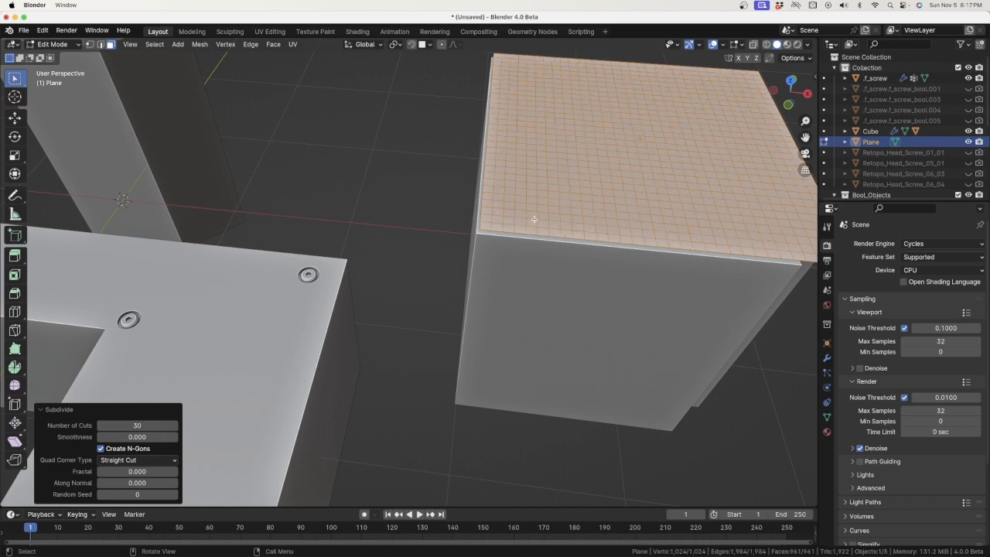
click(63, 45)
click(64, 57)
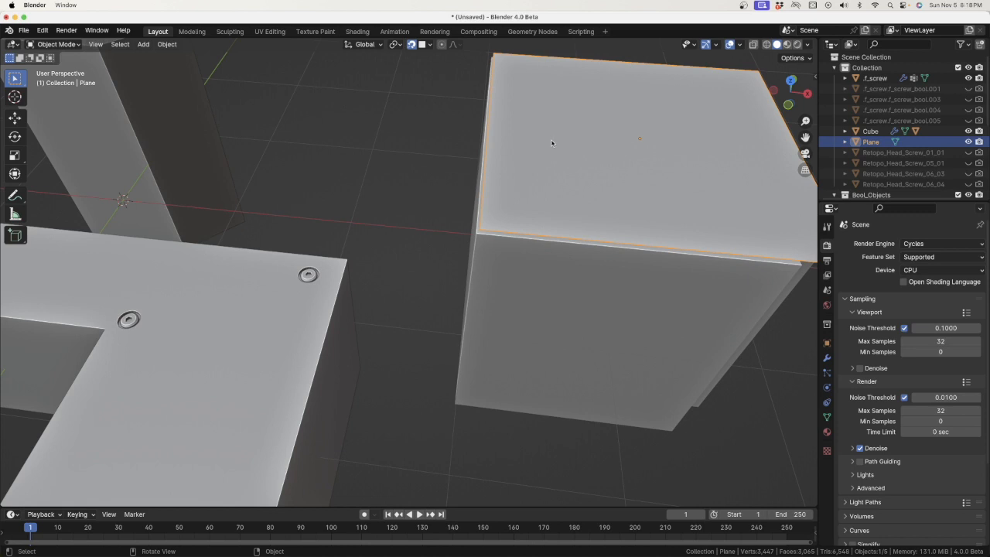
Lower the plane about 0.033 m along global Z so it lies on the notched cube's top
key(g)
key(z)
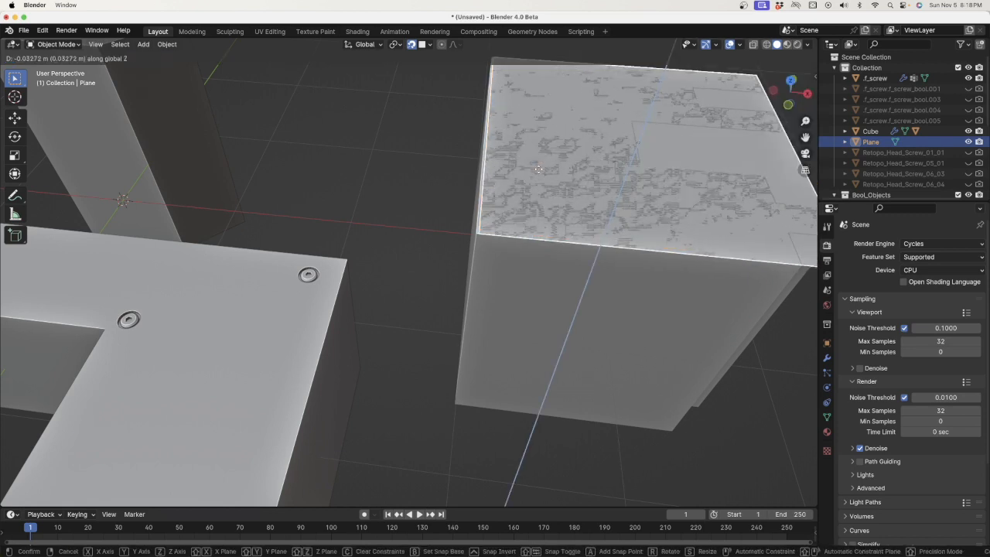
click(538, 169)
Start placing screw heads on the plane and pick a face at two adjacent corners plus two neighbouring faces at a third corner
middle_drag(619, 152, 565, 142)
mouse_move(533, 213)
middle_down()
mouse_move(541, 197)
mouse_move(538, 230)
middle_up()
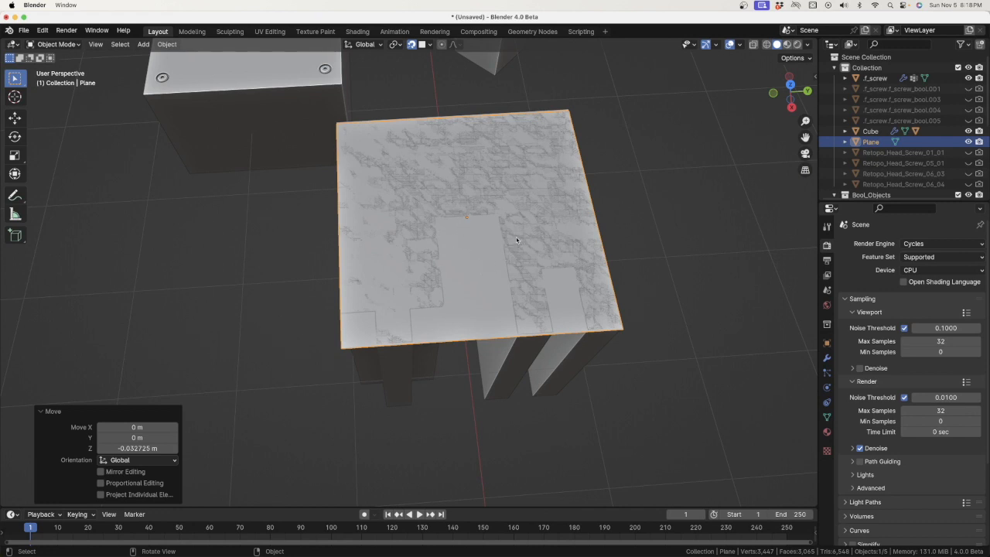
key(f)
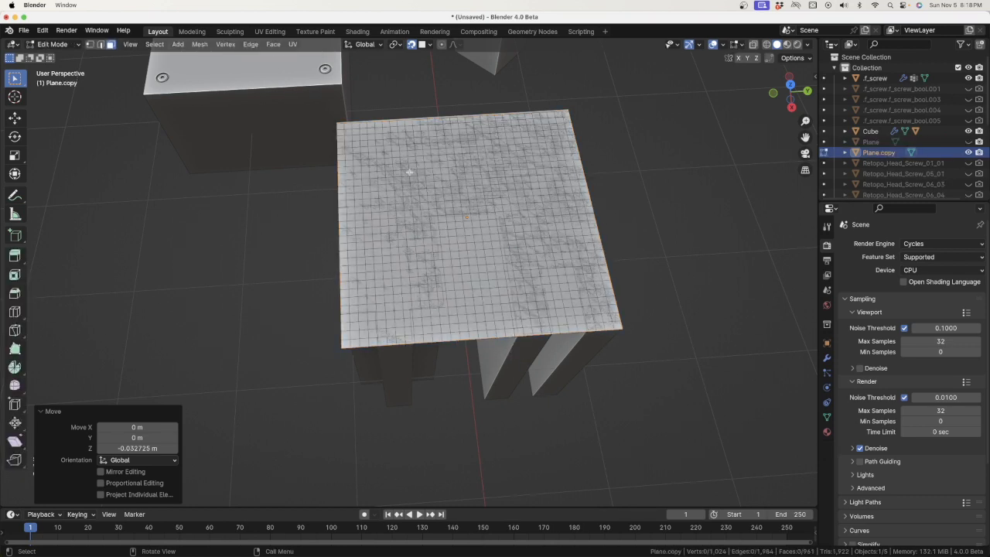
click(348, 131)
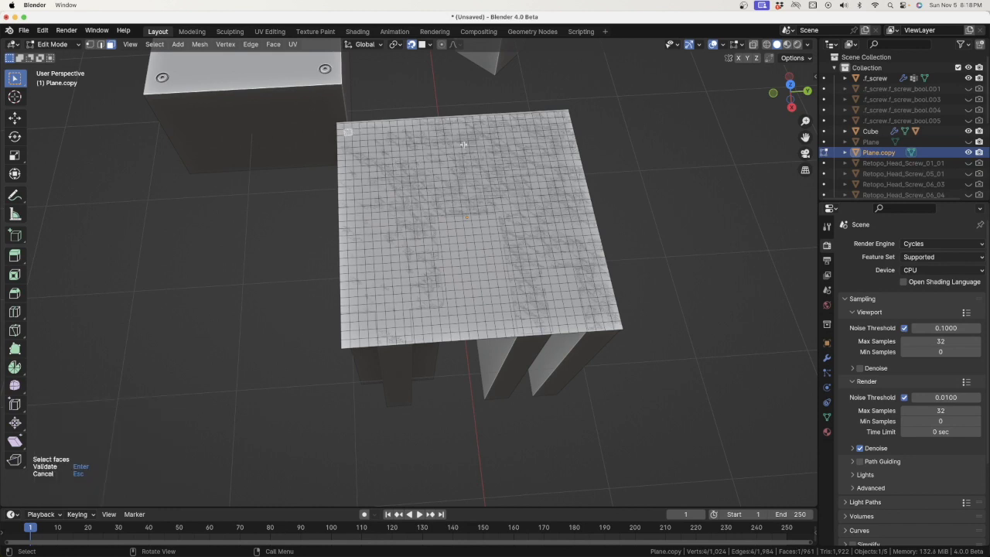
click(559, 120)
click(607, 318)
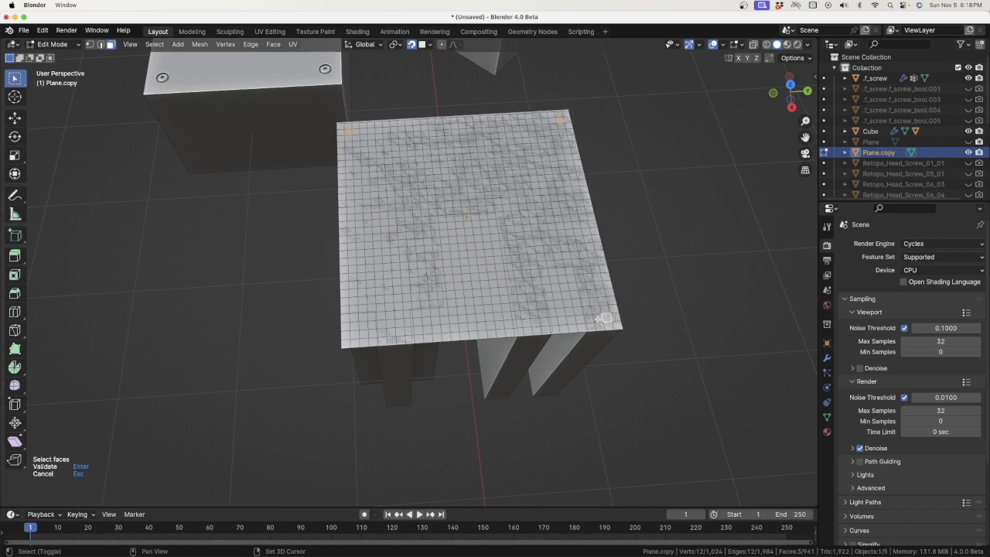
click(598, 318)
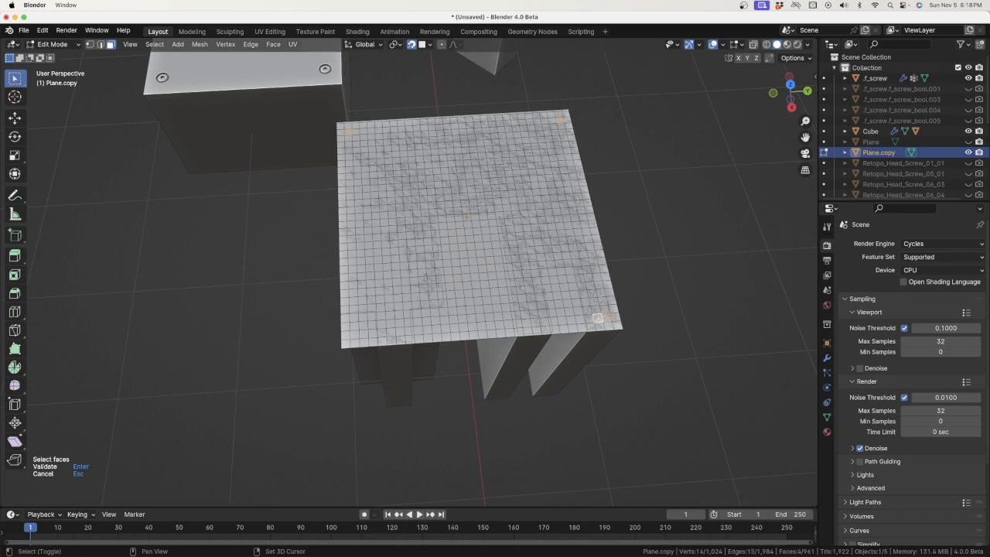
Add six faces bordering the narrow notch to the screw placement selection
click(587, 270)
click(565, 258)
click(541, 258)
click(527, 274)
click(526, 324)
click(544, 322)
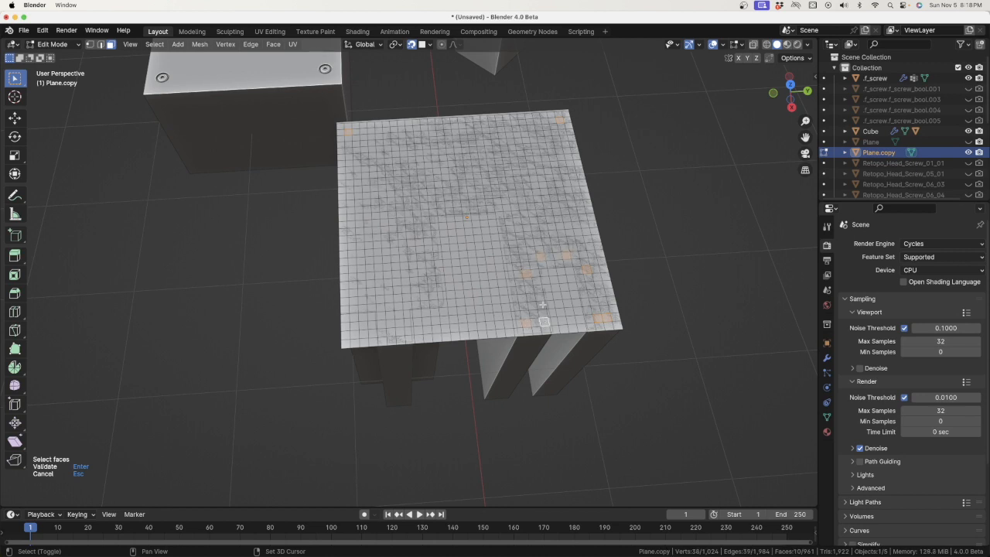
Add five faces around the wide central notch to the screw placement selection
click(508, 215)
click(489, 202)
click(440, 204)
click(426, 220)
click(434, 296)
Add four faces around the narrow projecting tab and its adjoining edge to the screw placement selection
click(399, 314)
click(400, 332)
click(399, 331)
shift+click(392, 315)
shift+click(391, 332)
shift+click(372, 302)
shift+click(354, 301)
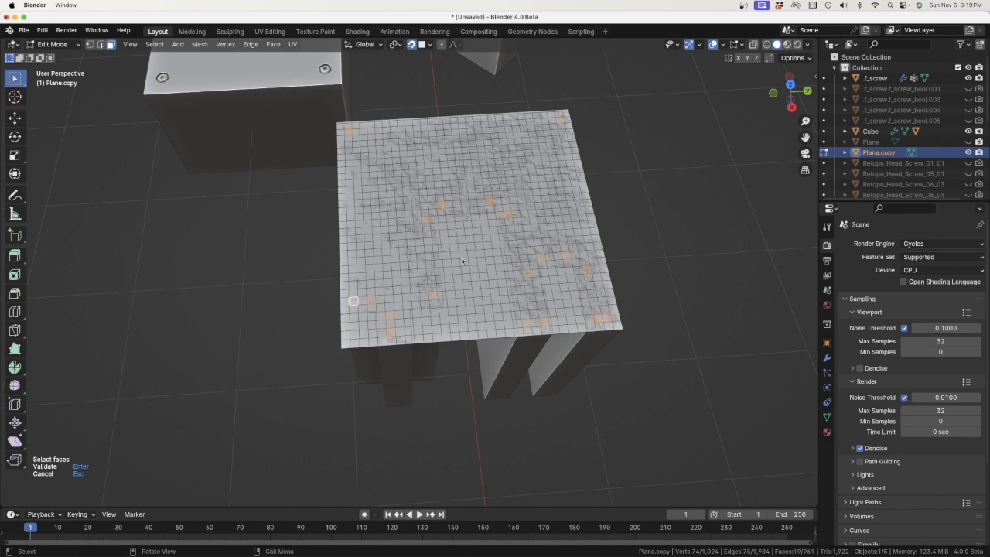
Validate the face selection and change the screws to a head with a cross-shaped drive
key(Return)
click(462, 260)
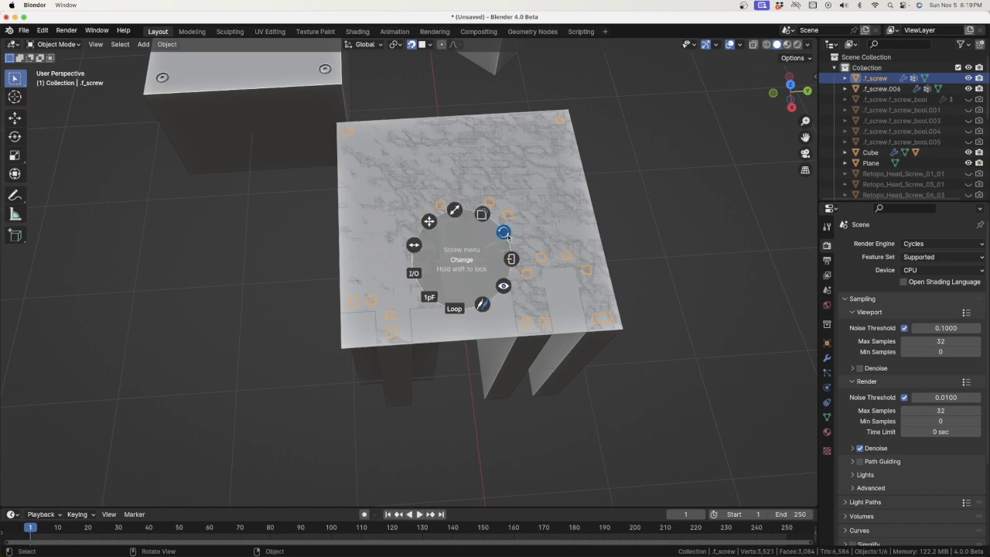
click(505, 234)
click(492, 220)
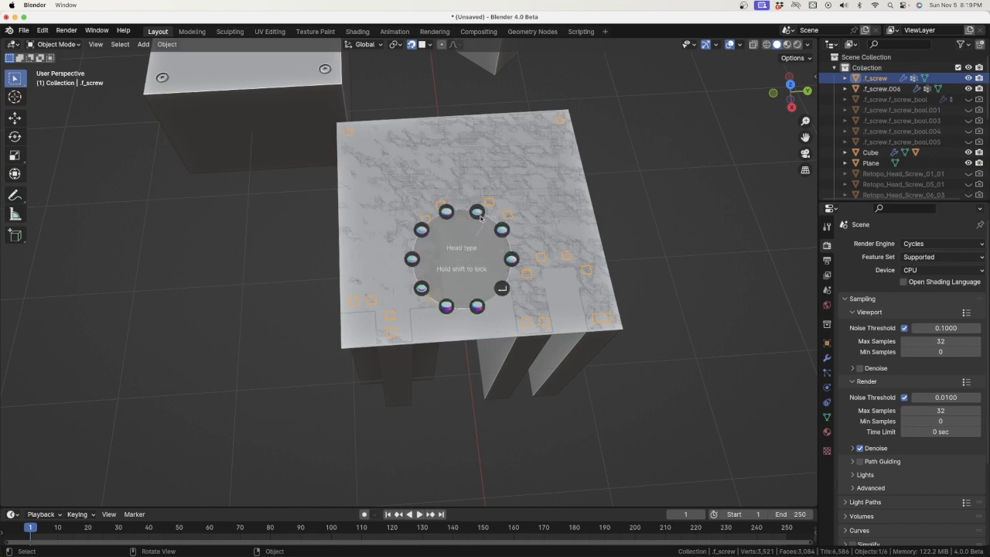
click(502, 289)
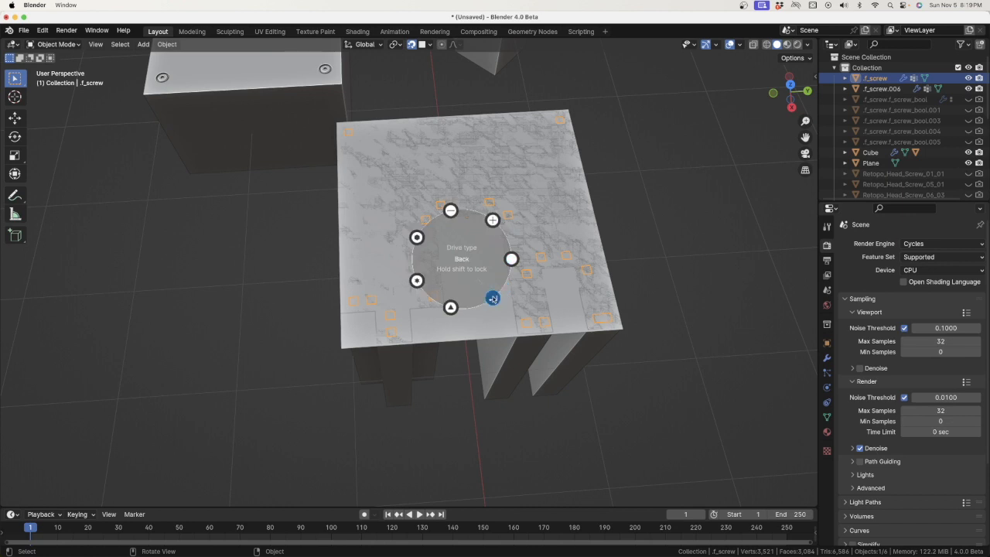
click(493, 298)
click(430, 298)
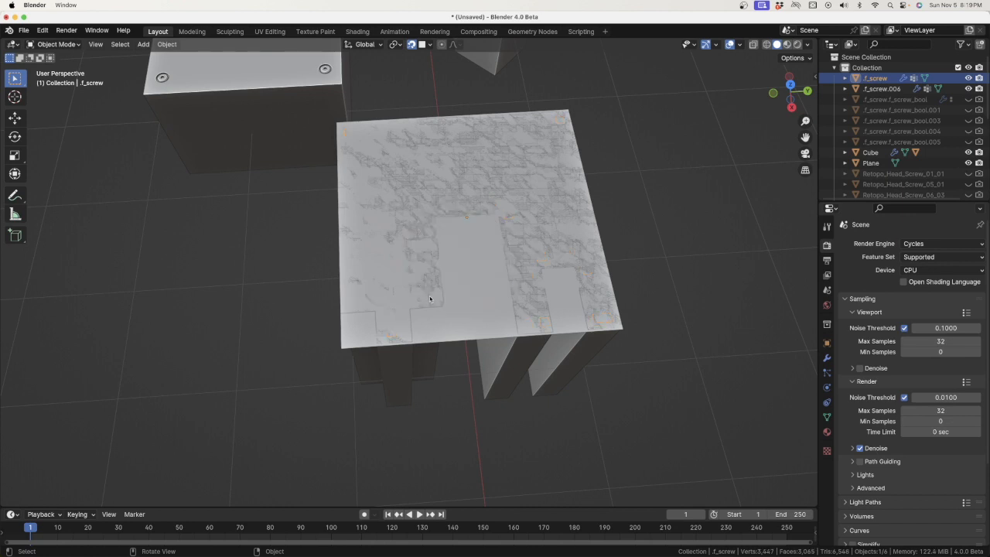
key(f)
click(511, 218)
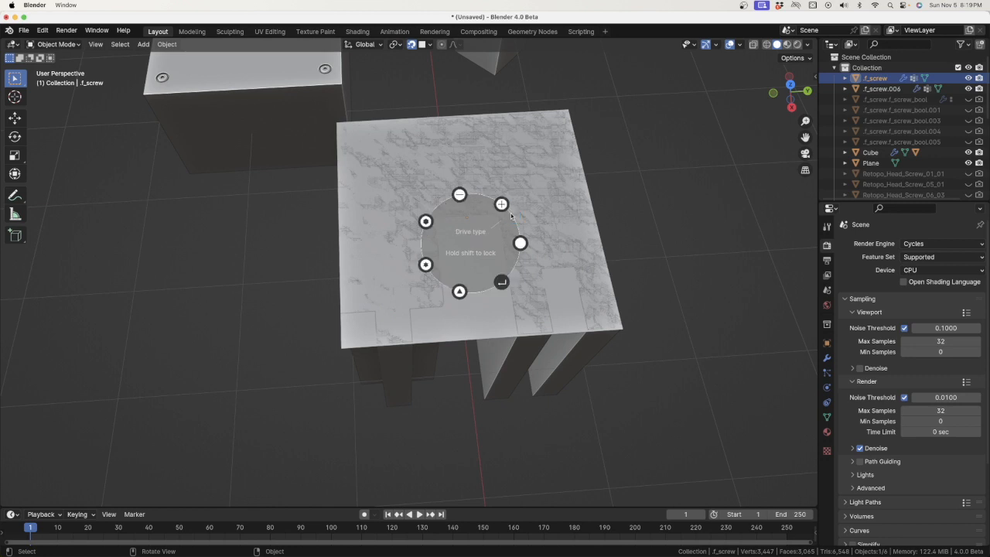
click(501, 204)
click(428, 217)
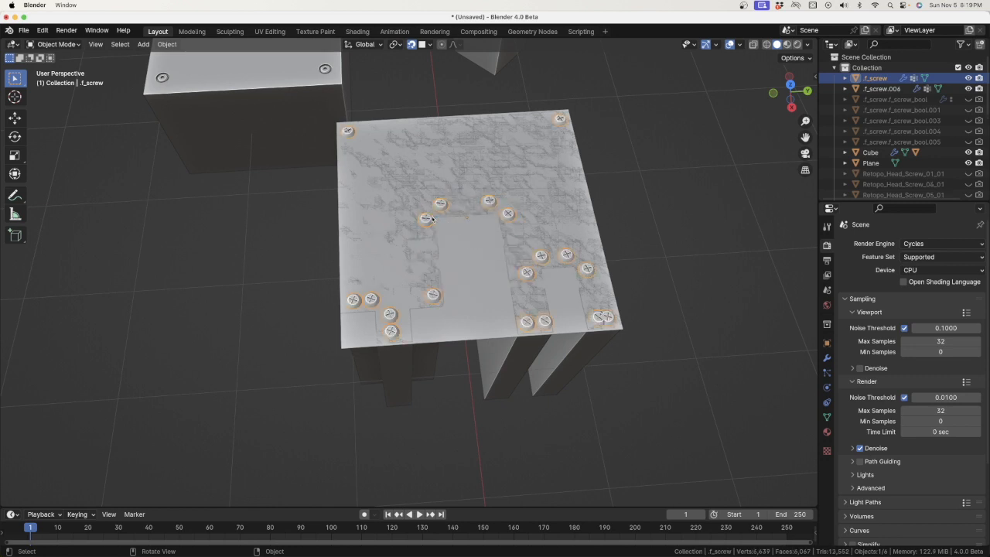
Sink the screws into the surface with the I/O option, scale them down and validate the placement
key(f)
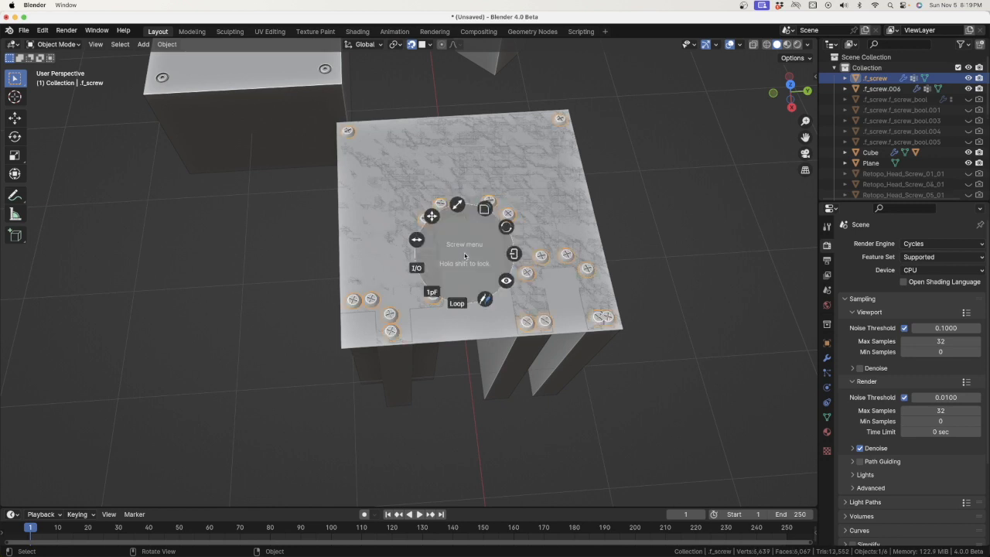
click(420, 269)
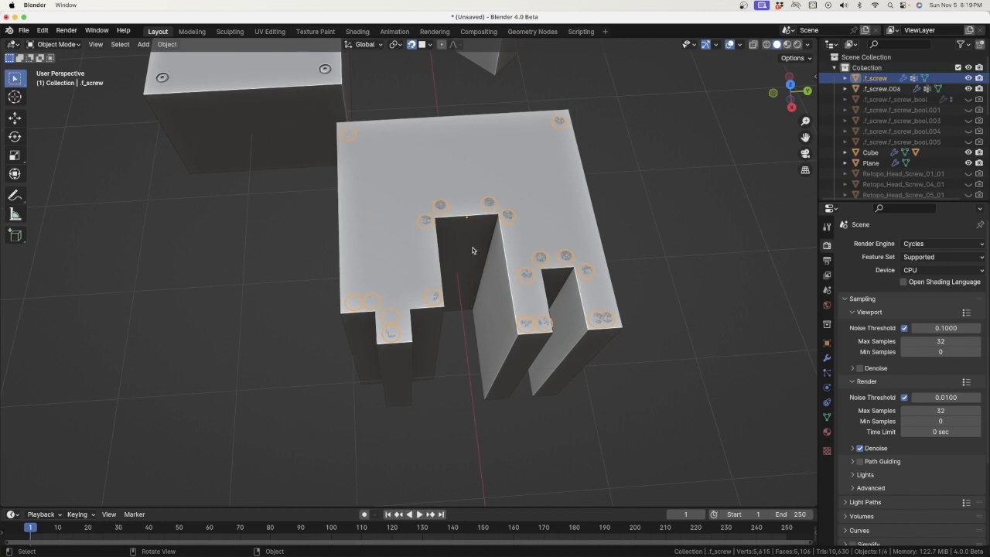
key(f)
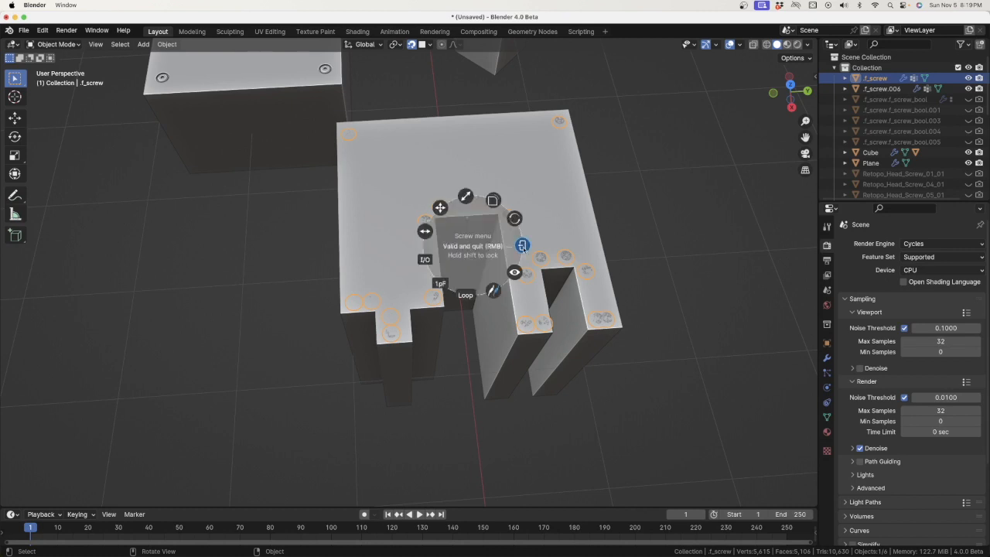
click(468, 198)
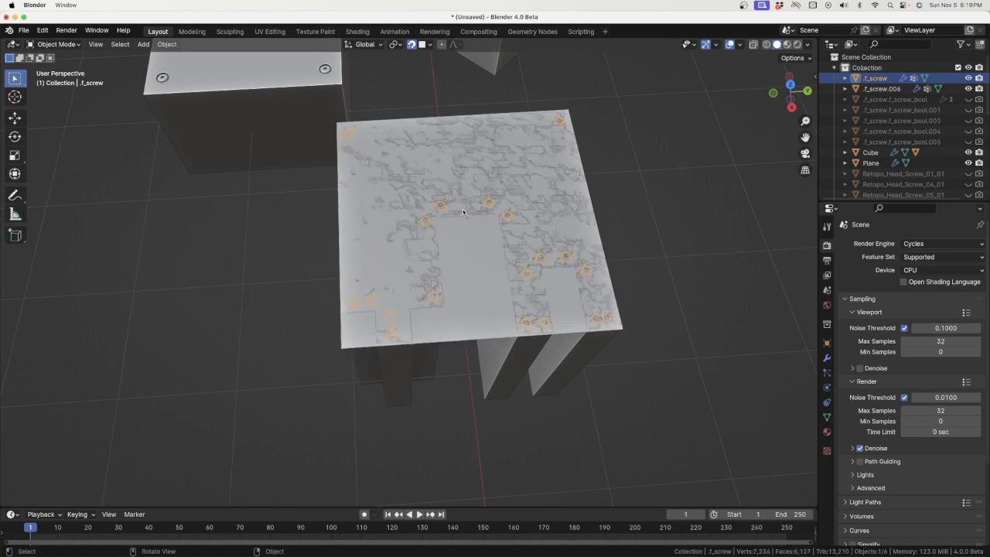
click(465, 211)
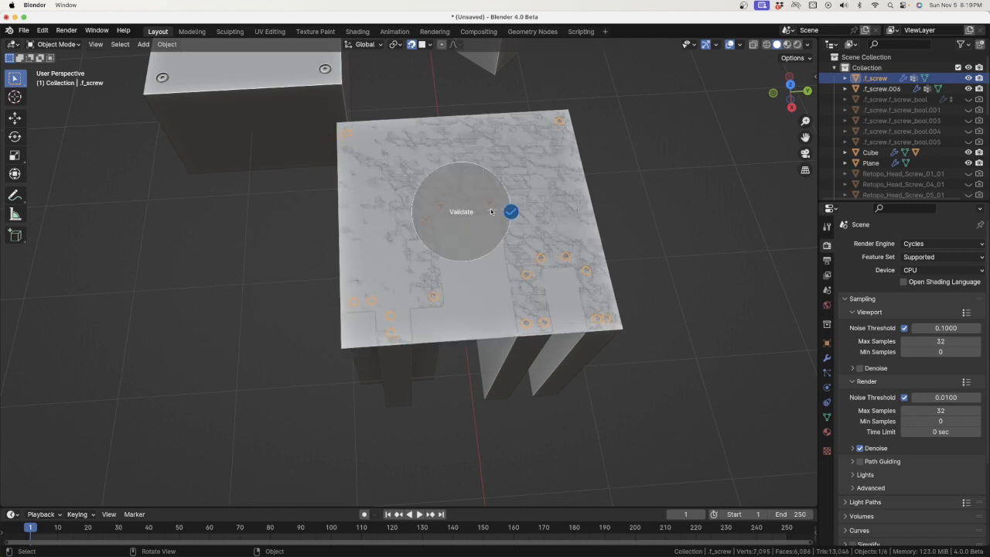
click(509, 213)
click(510, 212)
click(543, 213)
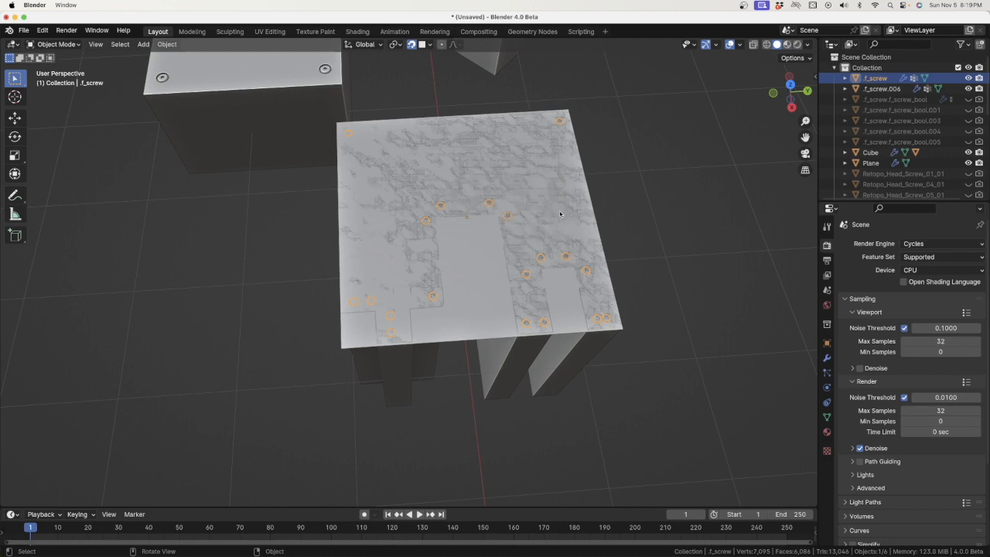
Delete the subdivided helper plane from the cube's top
click(526, 226)
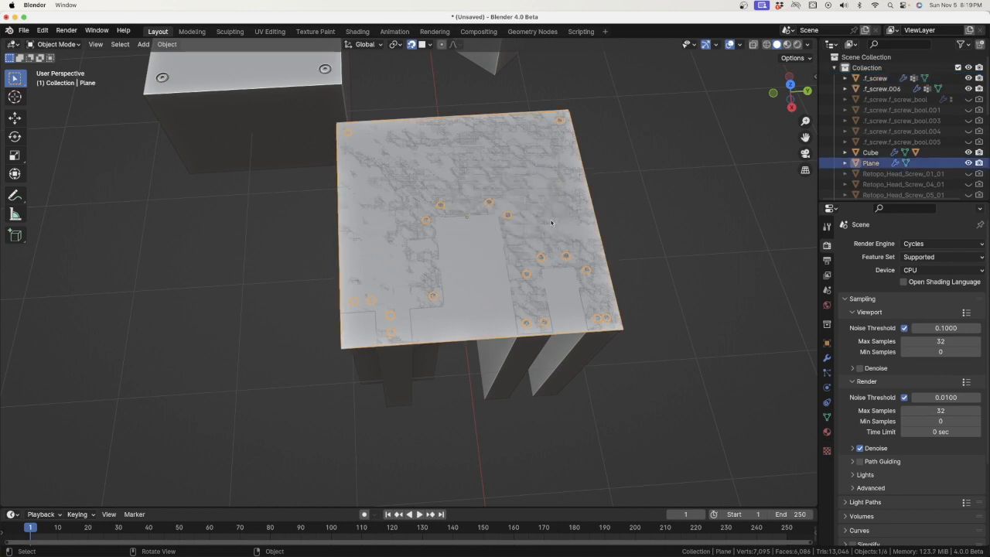
key(x)
click(551, 223)
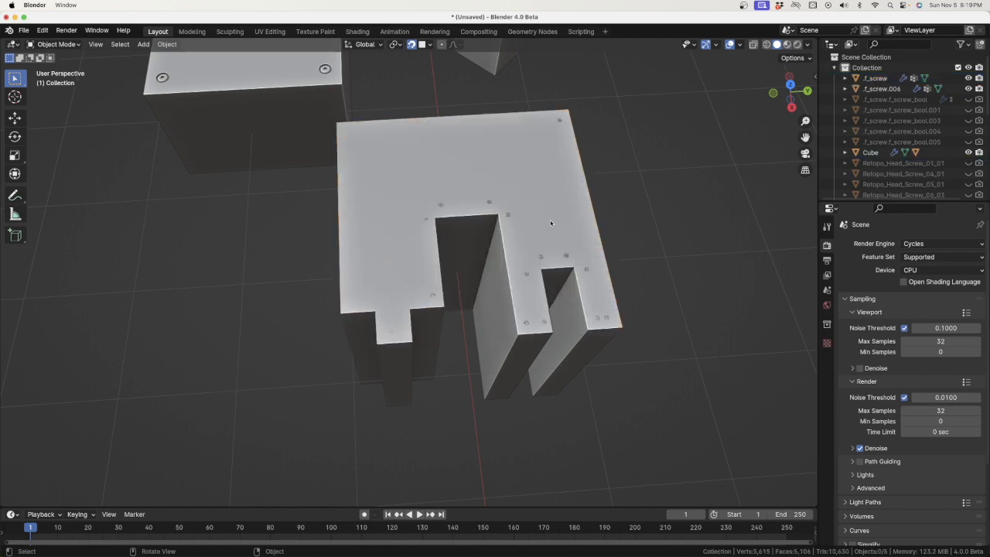
Select the notched cube and display its hidden boolean cutter objects
middle_drag(510, 271, 545, 252)
scroll(544, 252, up, 3)
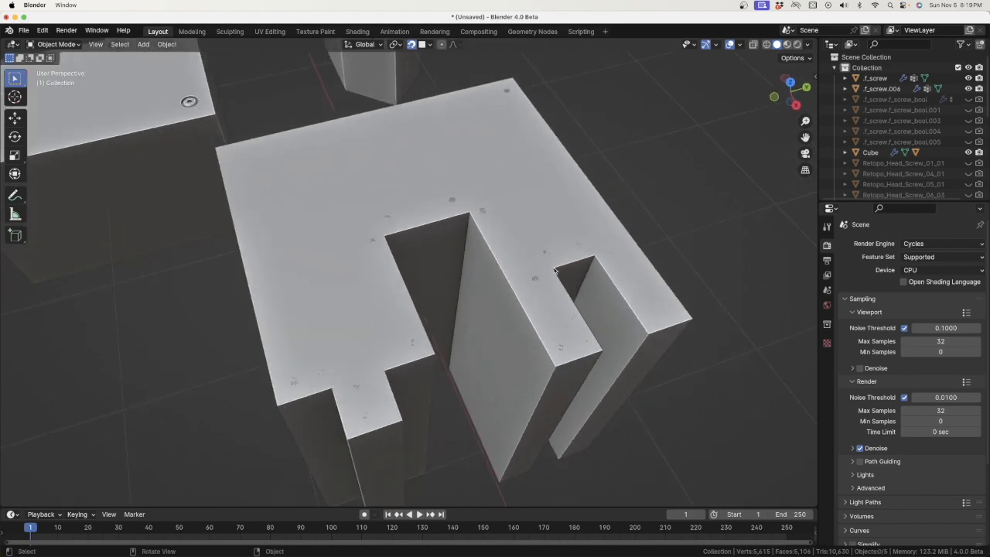
click(545, 253)
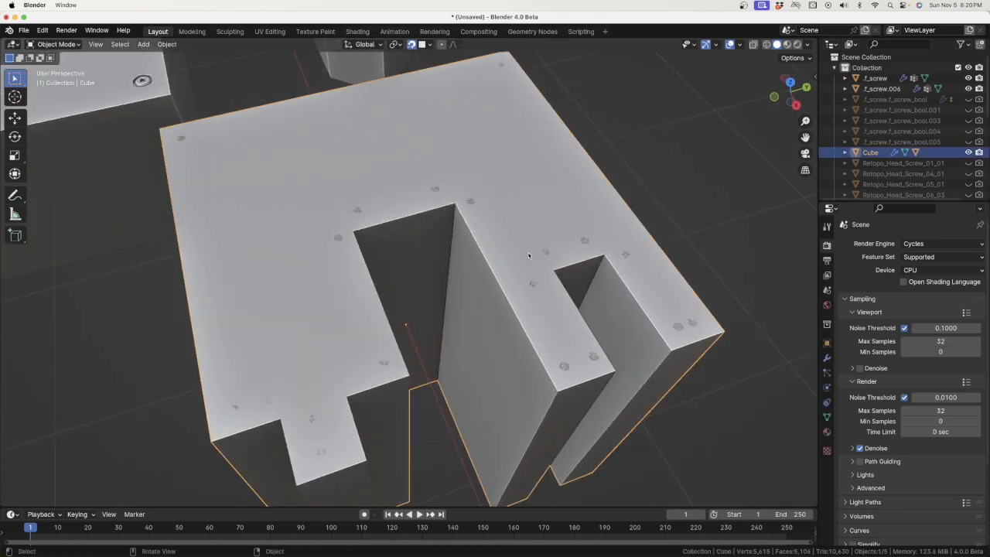
key(shift+q)
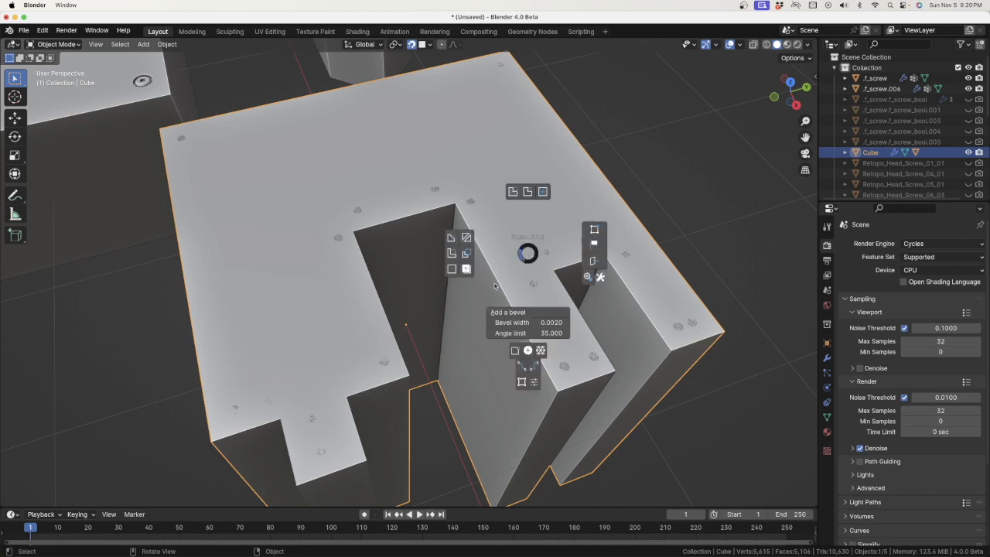
click(527, 192)
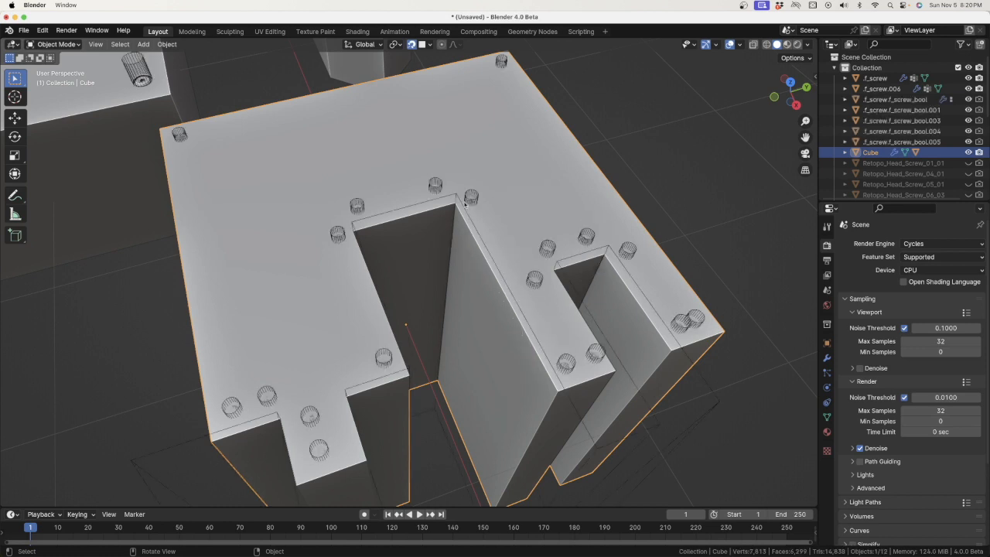
Cut the screw recesses into the notched cube with a Boolean operation using the .f_screw.f_screw_bool cutter
click(474, 201)
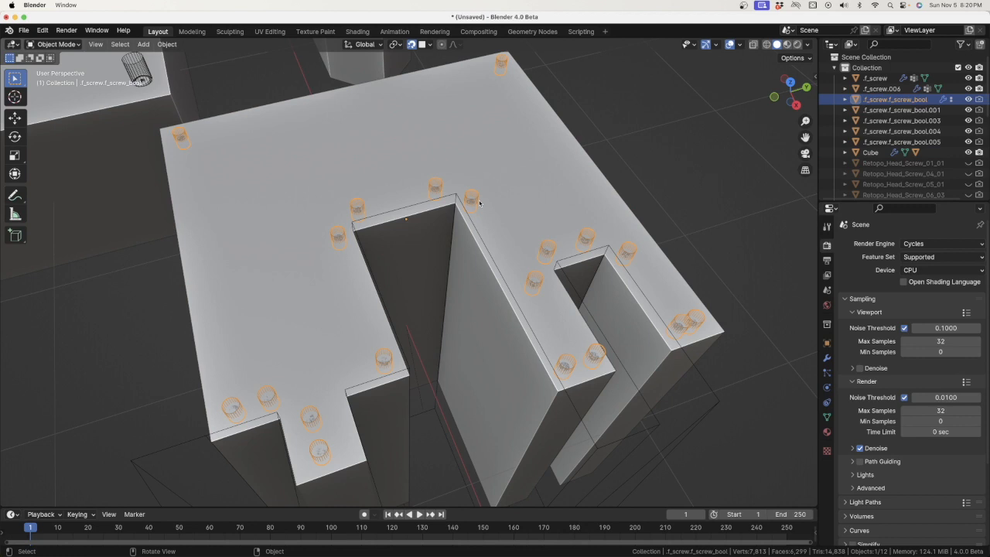
shift+click(504, 181)
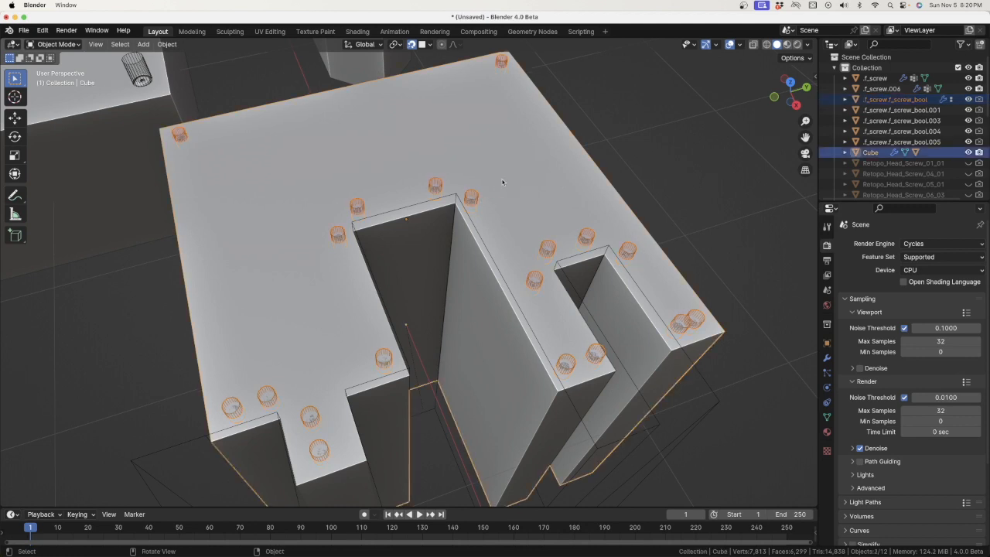
key(f)
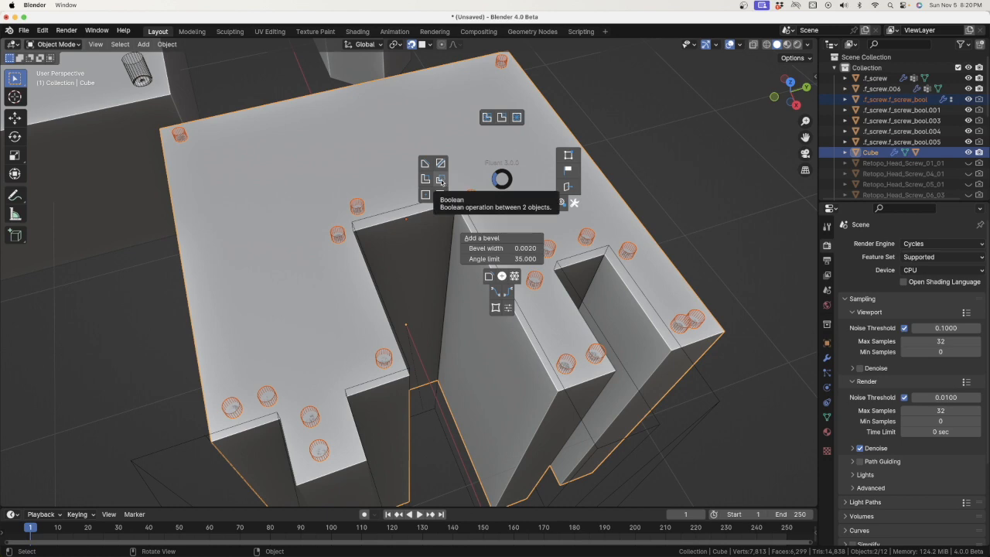
click(441, 180)
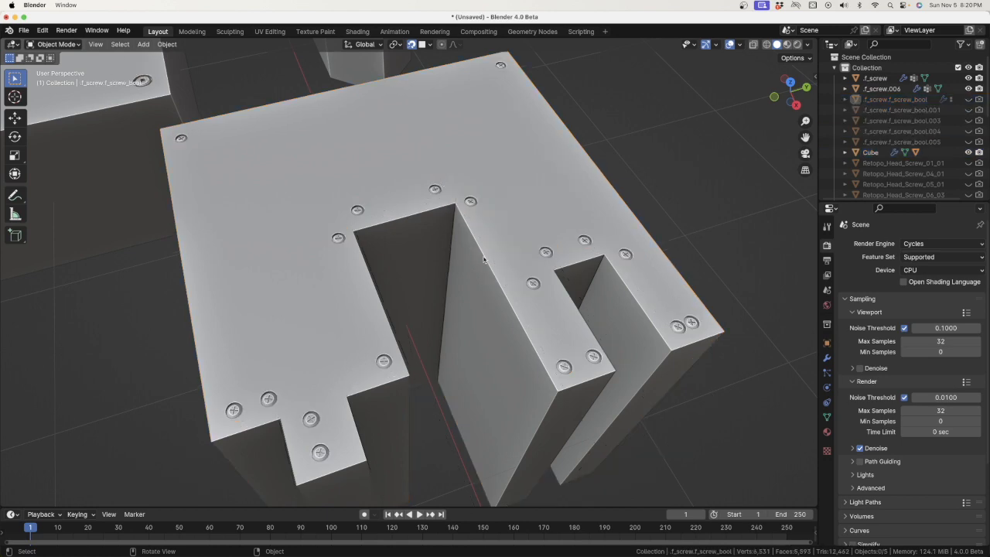
Inspect the recessed screws around the notched cube's top from several angles and distances
middle_drag(486, 260, 395, 281)
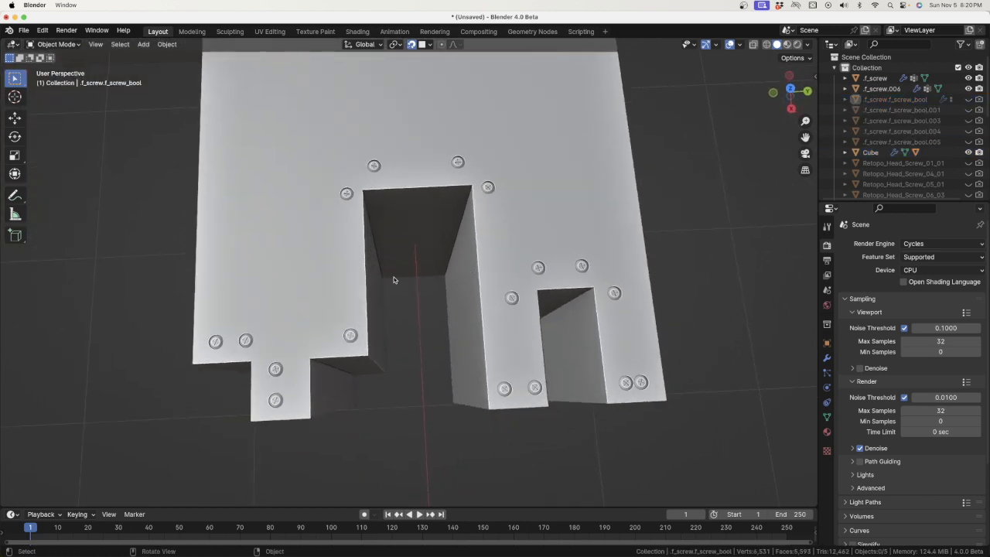
scroll(394, 281, down, 3)
middle_drag(486, 234, 485, 248)
middle_drag(446, 199, 499, 159)
scroll(486, 231, up, 4)
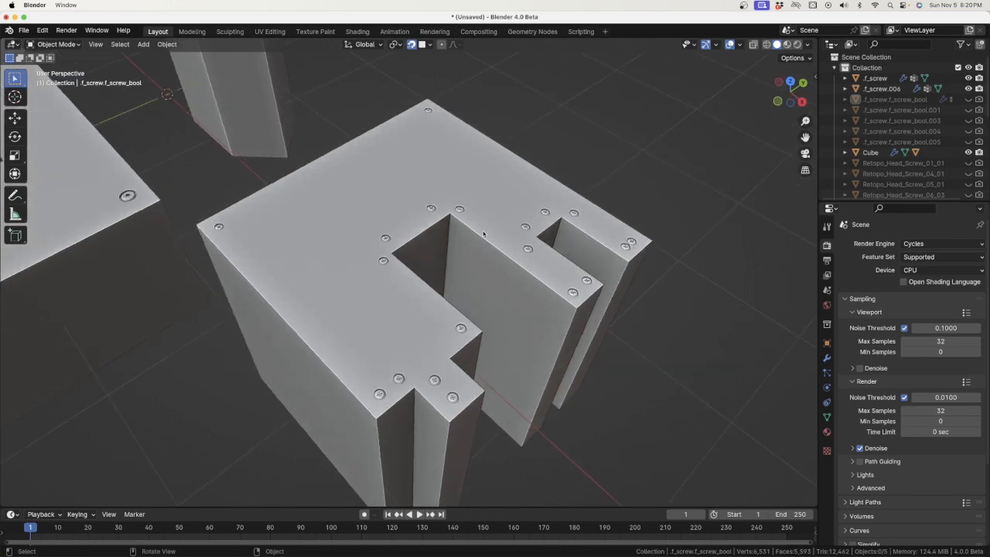
middle_drag(461, 247, 435, 218)
scroll(436, 218, down, 10)
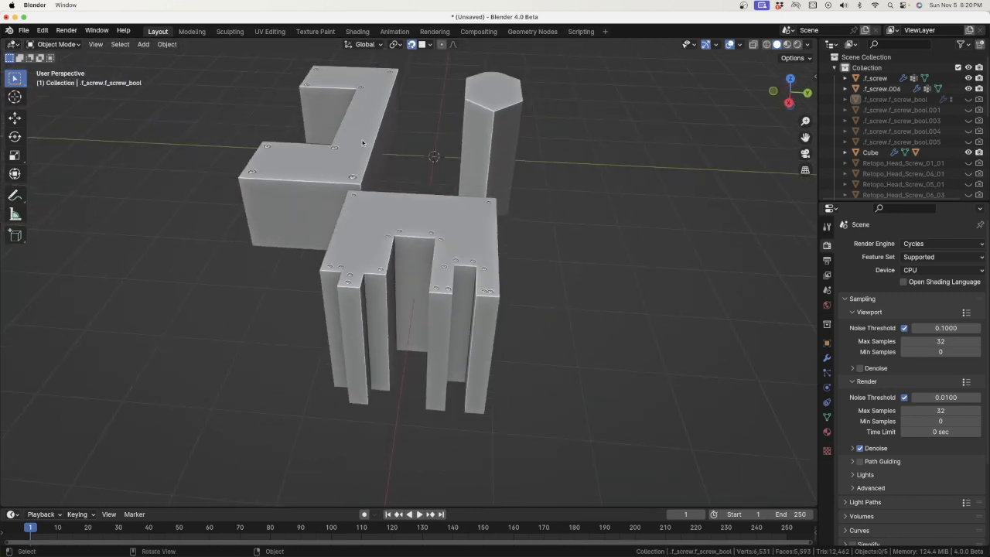
scroll(433, 256, up, 6)
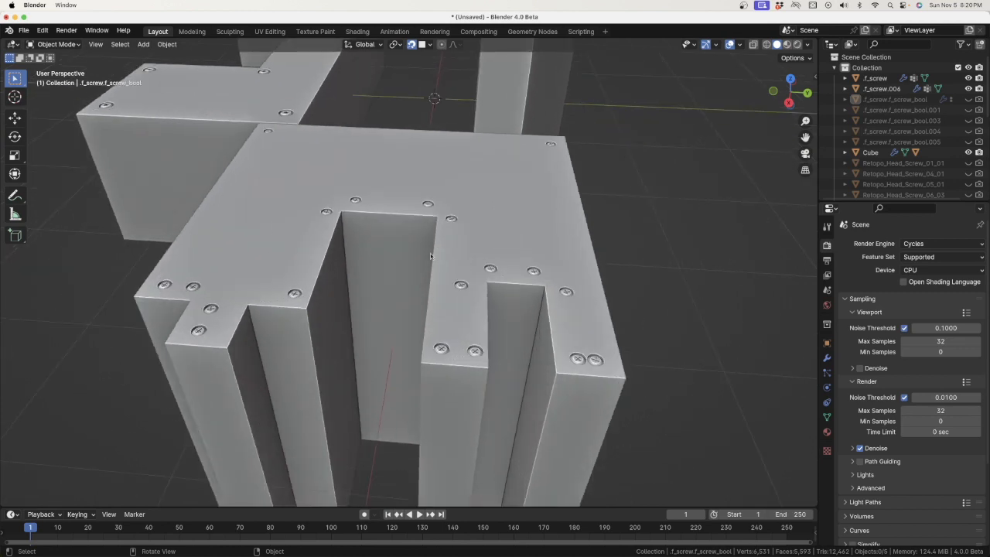
middle_drag(432, 255, 428, 248)
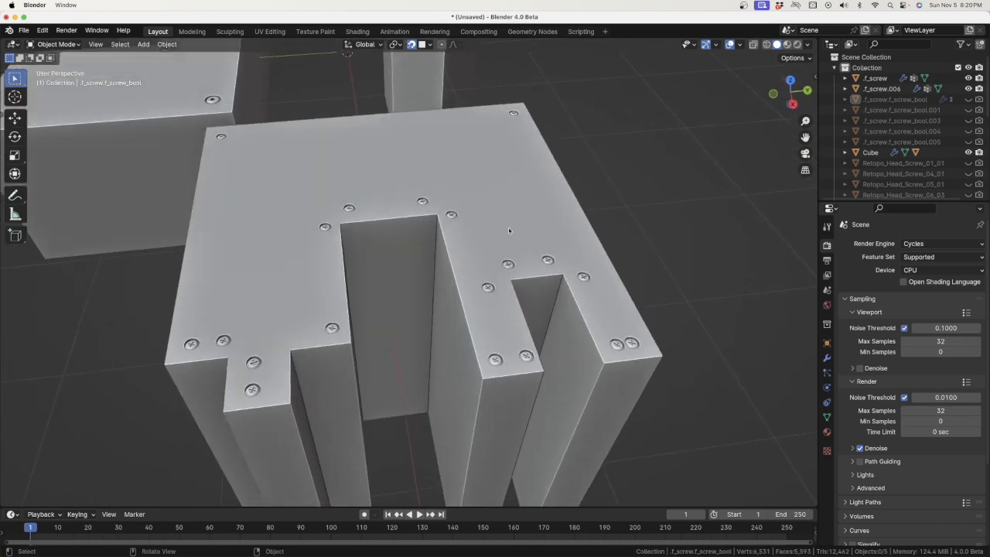
Select the notched cube, lay a drawing grid over its top face and raise the grid's resolution
middle_drag(509, 231, 503, 209)
click(503, 211)
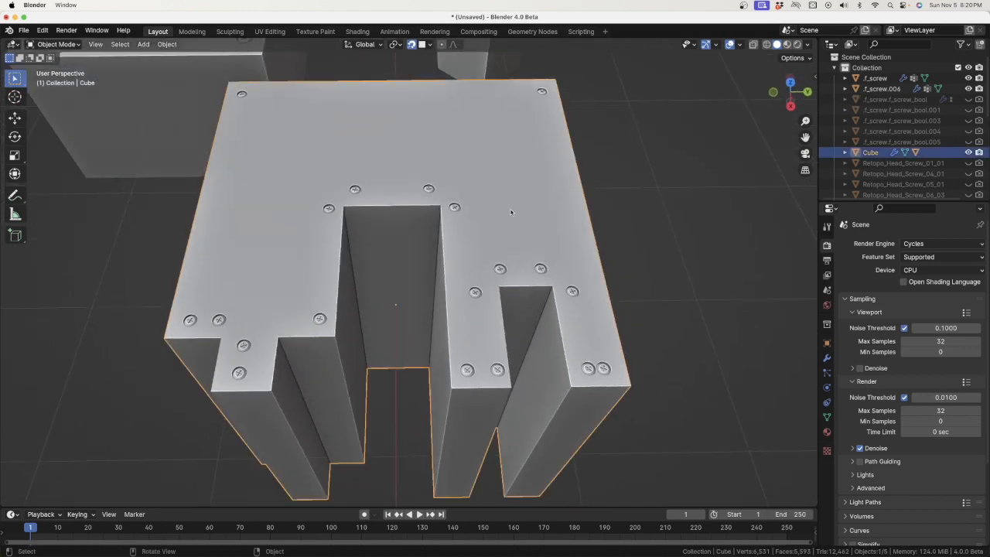
key(f)
click(452, 193)
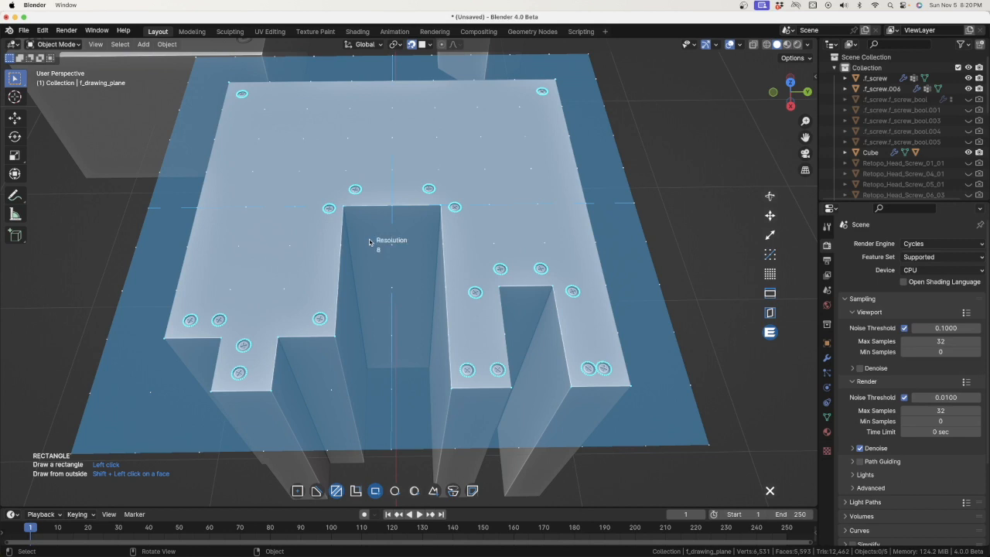
click(690, 259)
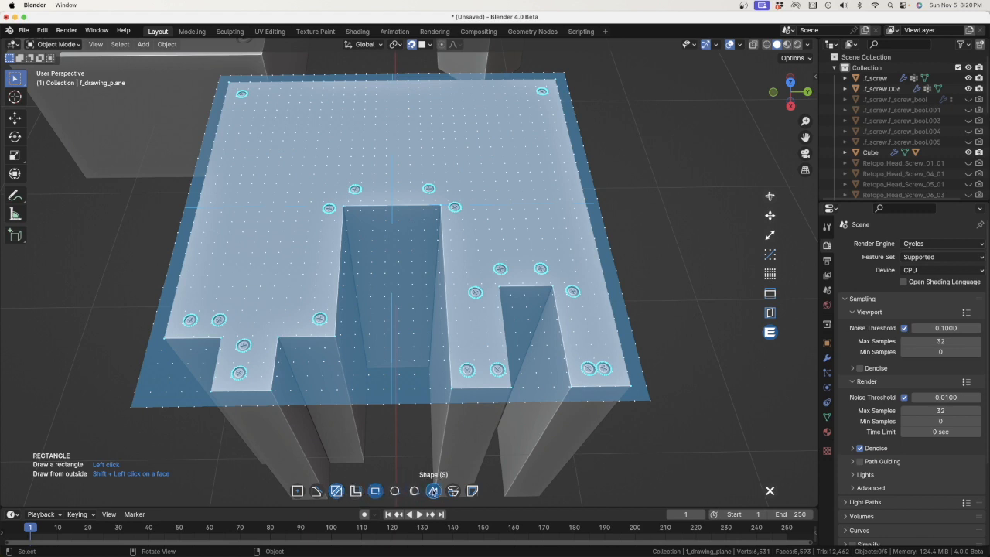
Draw a stepped polygon with the Shape tool around the notches and their surrounding screws, following the grid out to the plane's corners
click(433, 492)
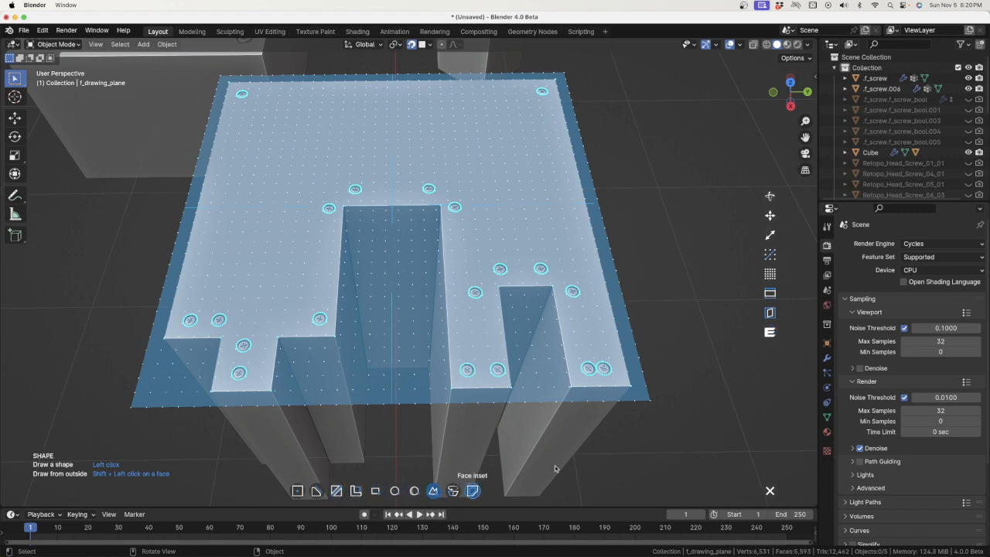
click(609, 250)
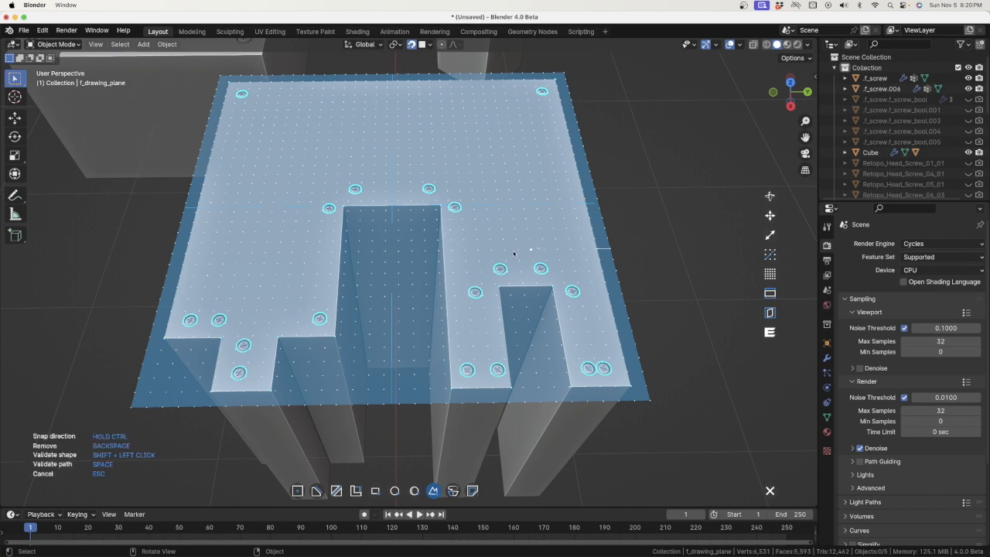
click(479, 250)
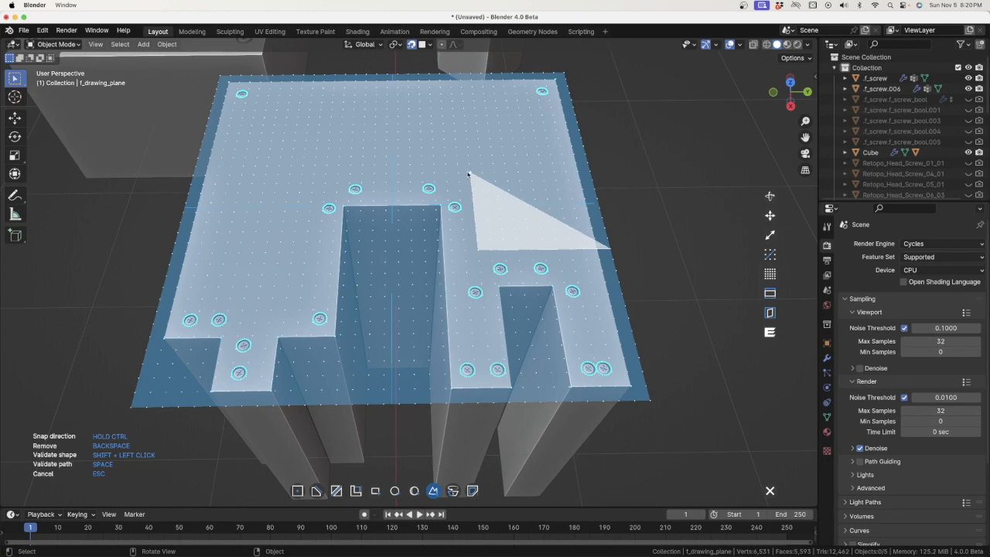
click(470, 174)
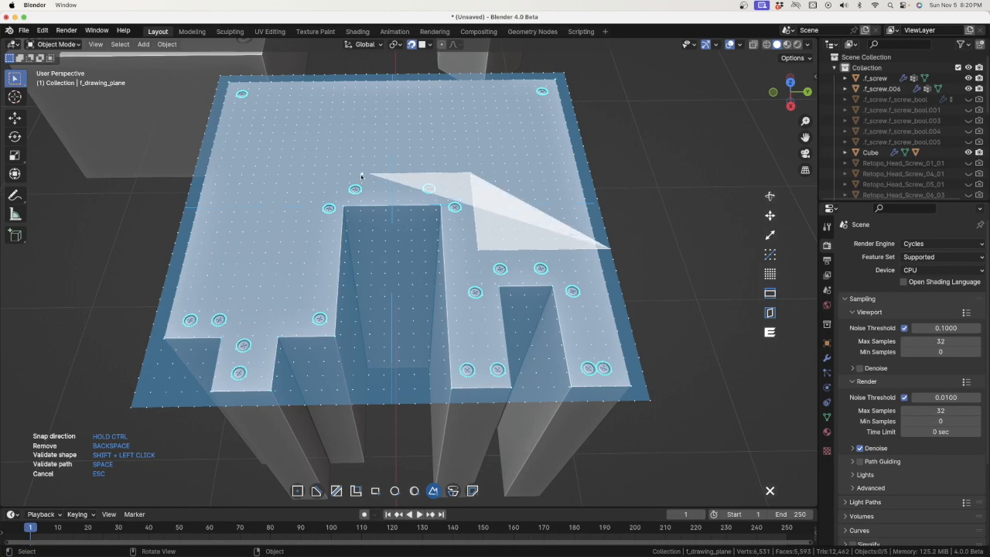
click(313, 177)
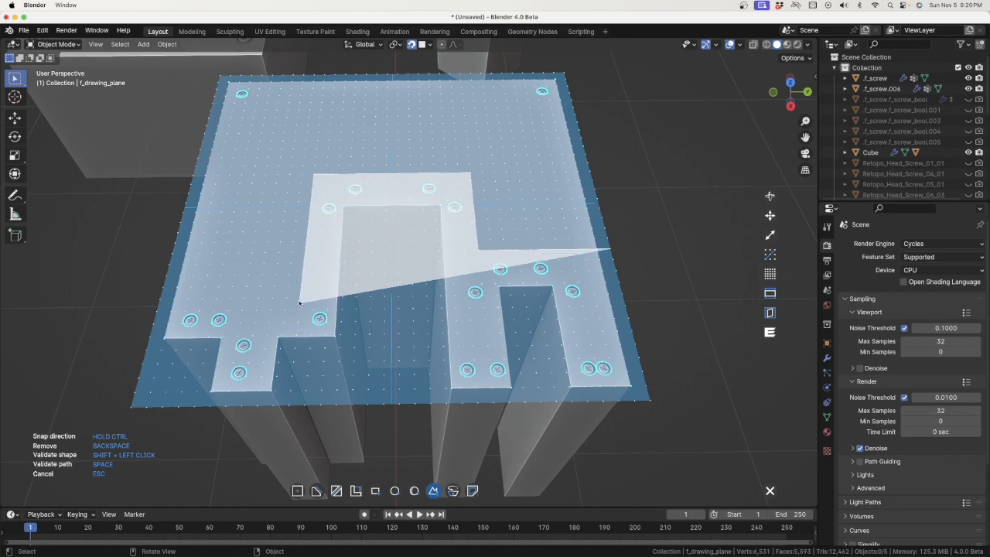
click(299, 310)
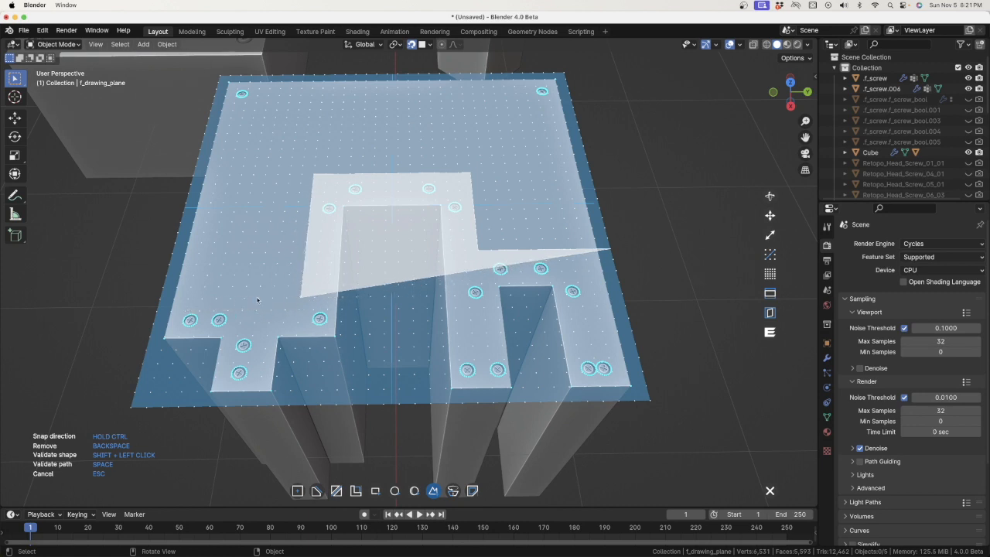
click(161, 301)
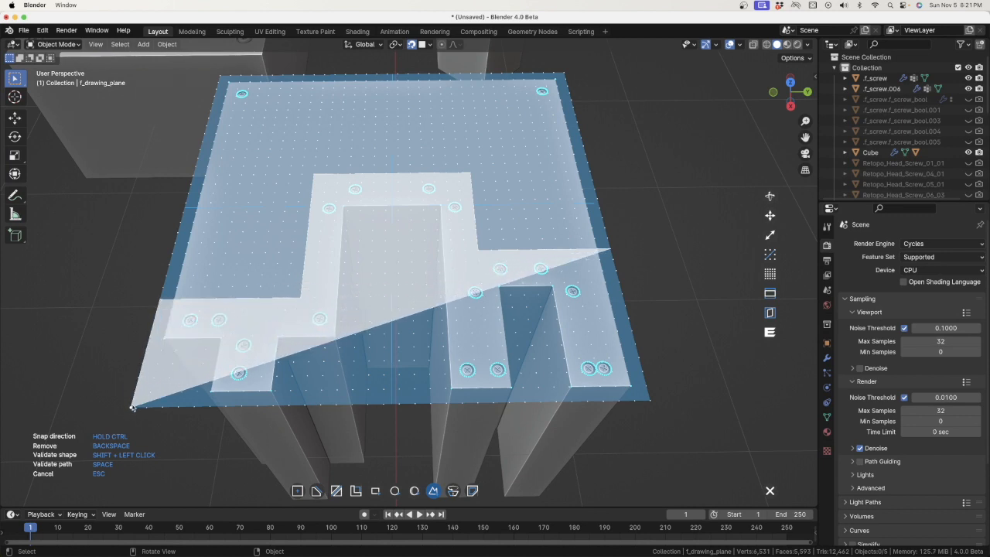
click(132, 408)
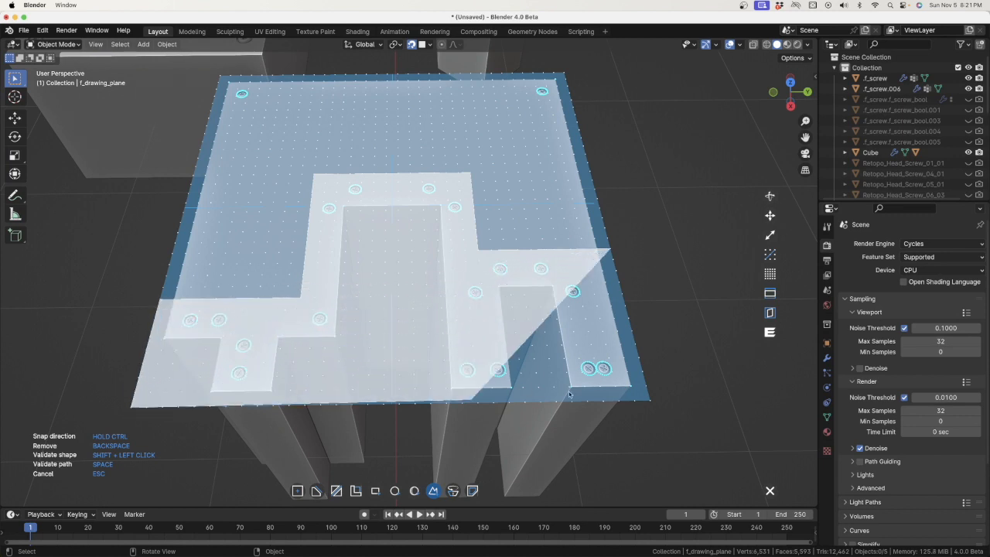
click(650, 401)
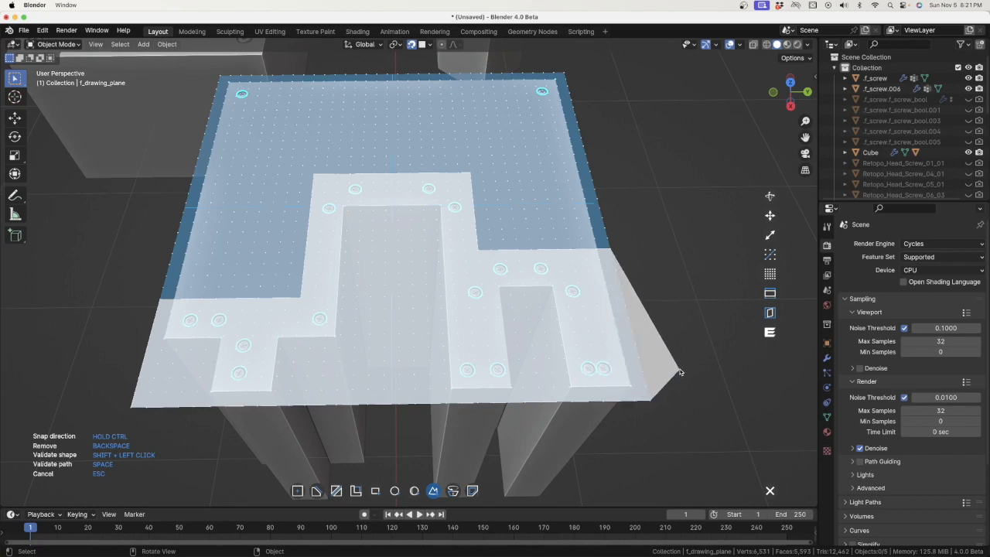
Validate the stepped shape and slice the notched cube with it at a thickness of about -0.52
shift+click(682, 368)
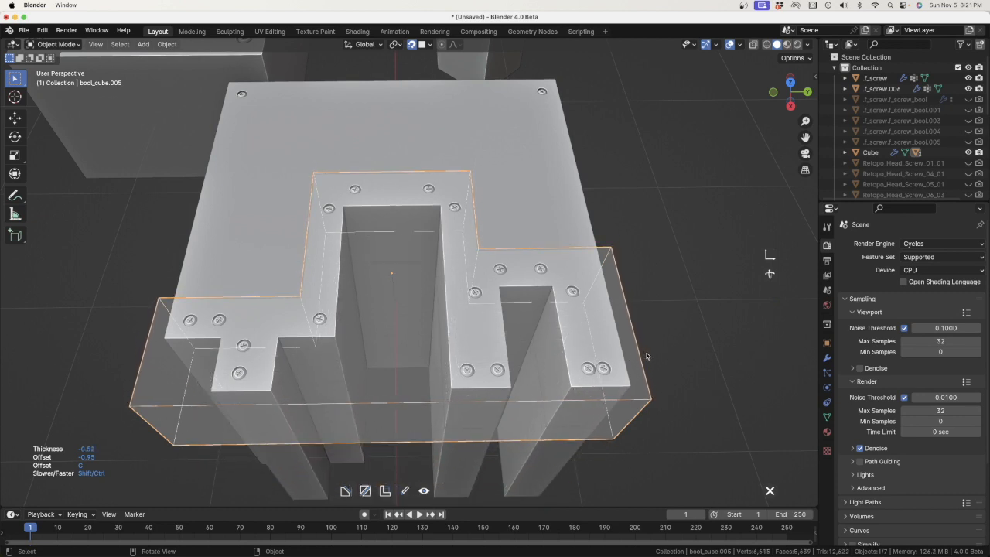
click(647, 356)
click(696, 353)
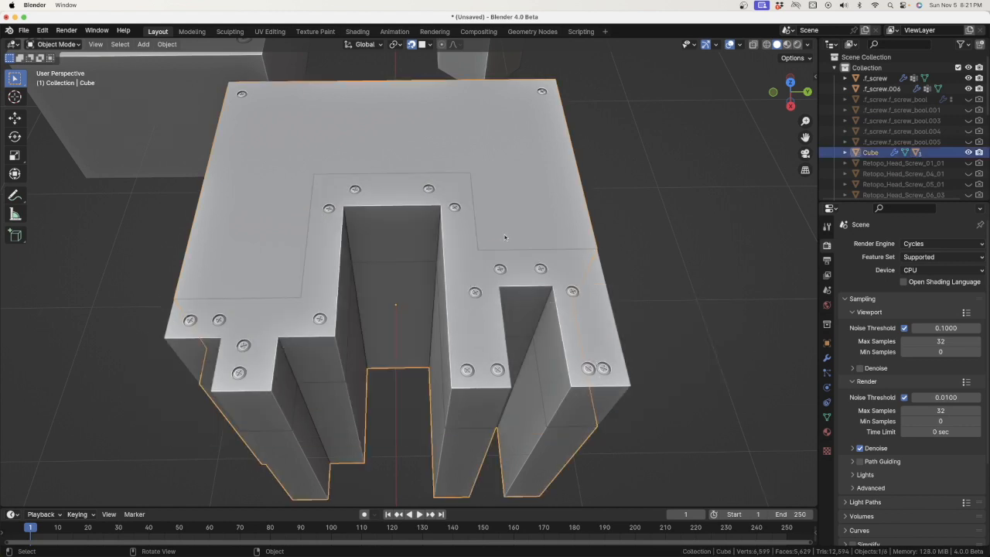
Add a bevel to the main part of the sliced cube and set its width to 0.05
key(f)
click(507, 294)
key(f)
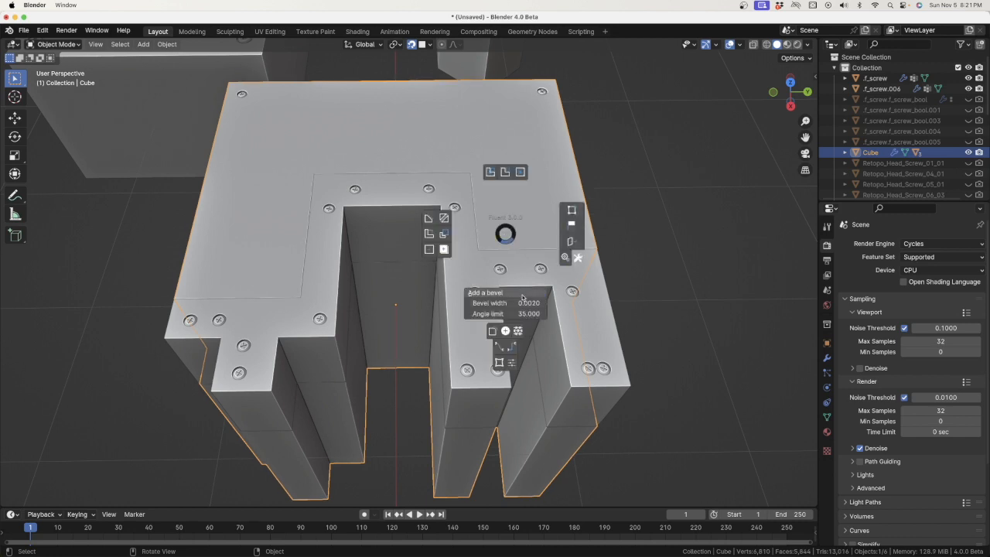
click(522, 301)
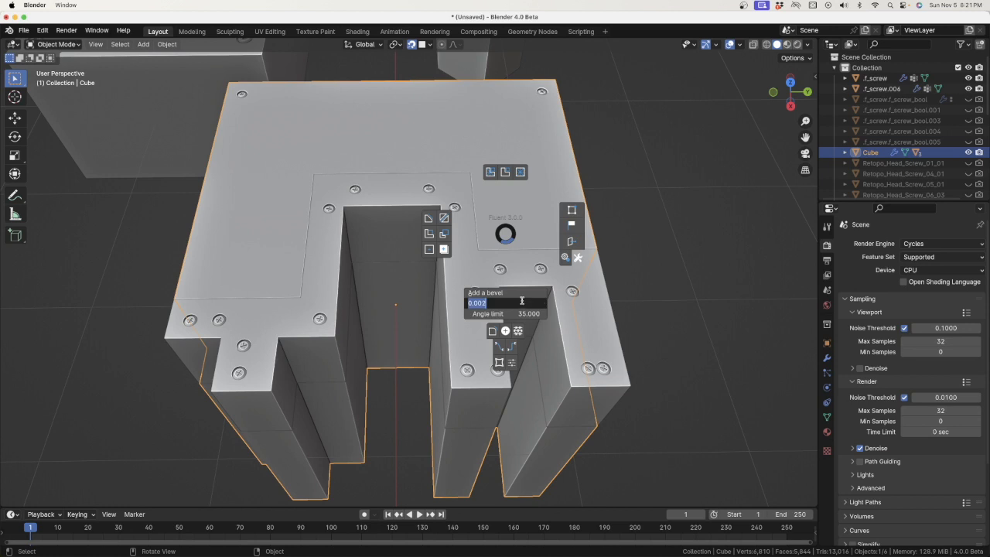
key(BackSpace)
text(.01)
key(Return)
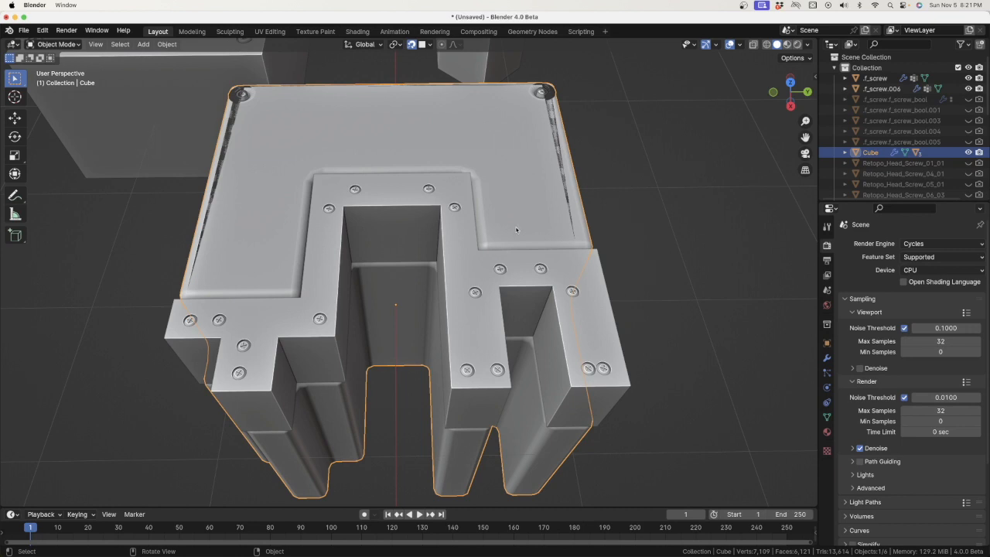
Set the main cube part's bevel width to 0.005
key(f)
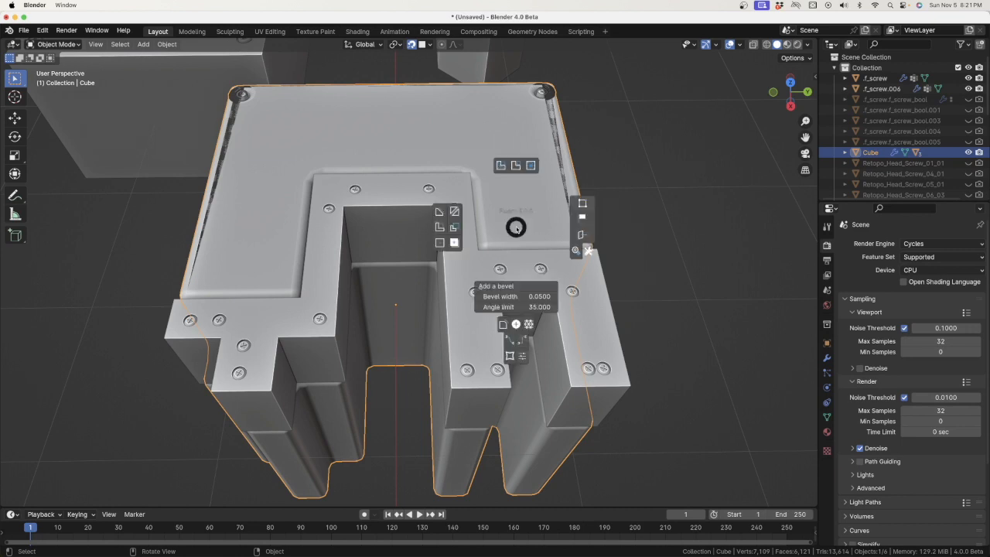
click(533, 296)
text(001)
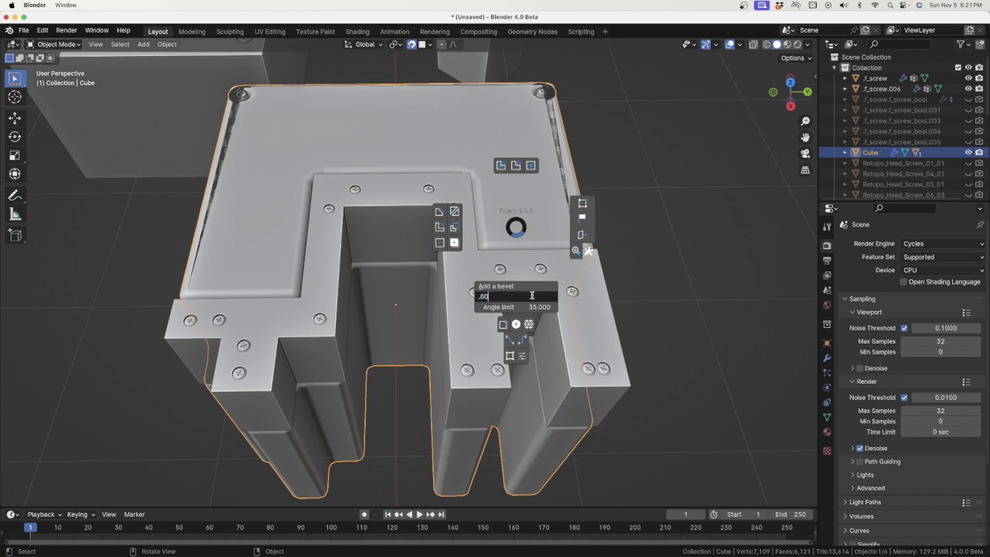
key(Return)
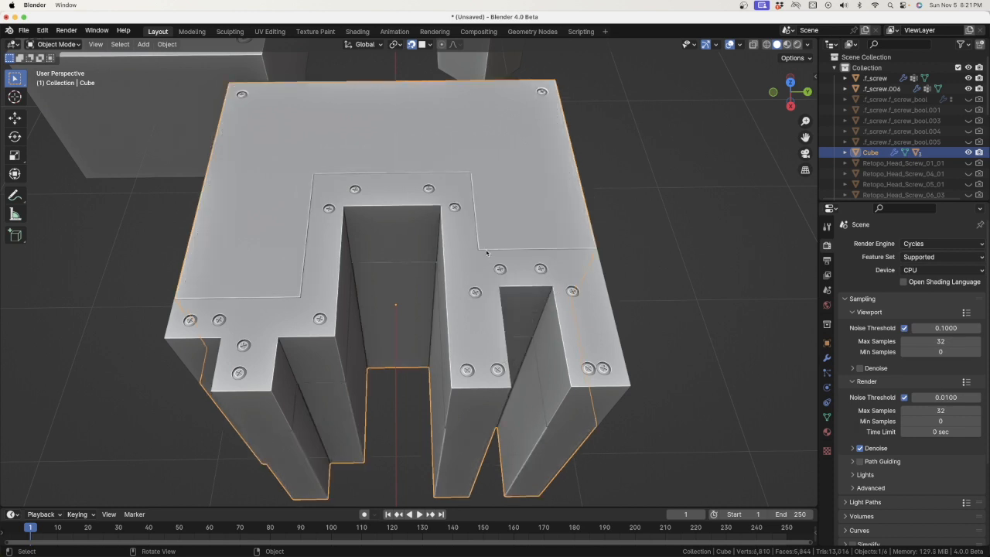
Select the sliced-off notched piece and add a bevel with a width of 0.005
click(472, 262)
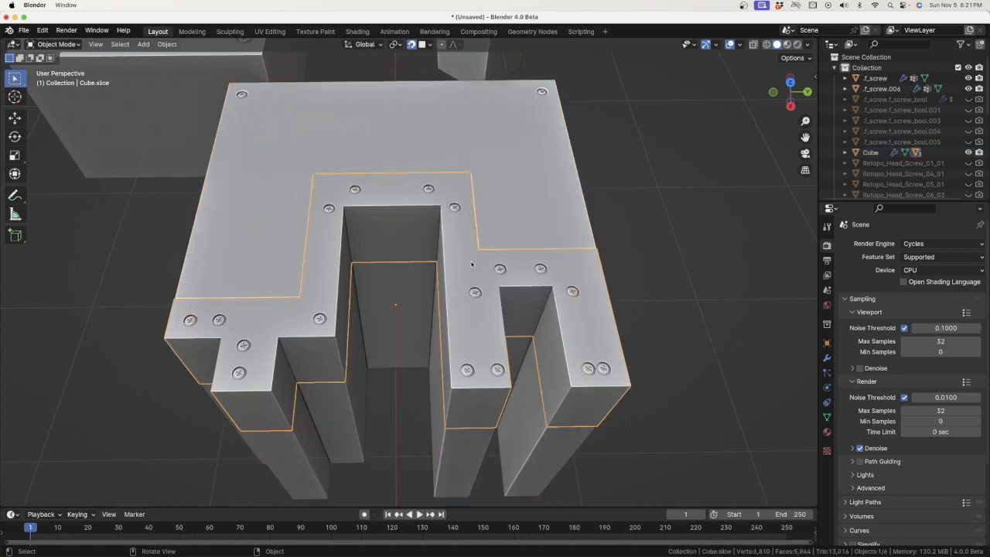
key(f)
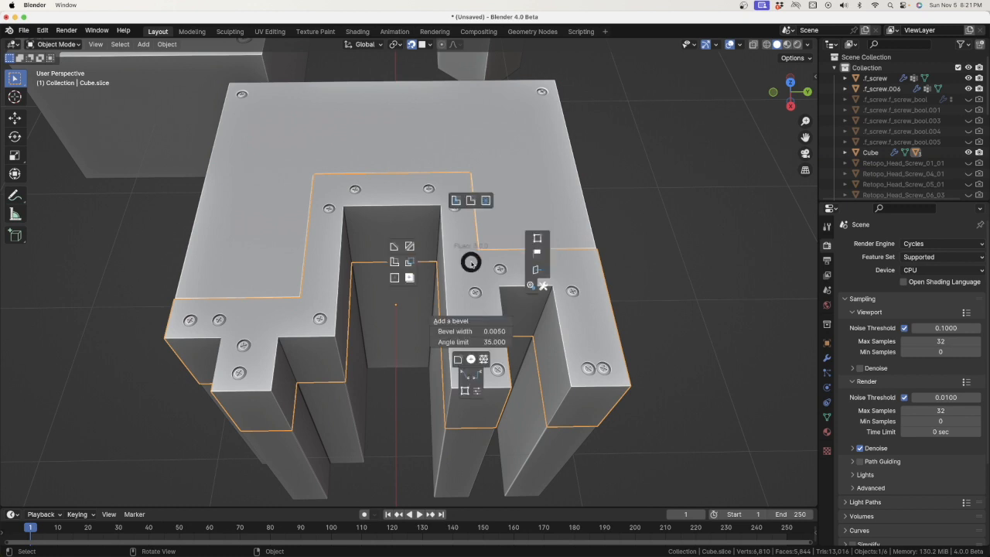
click(474, 322)
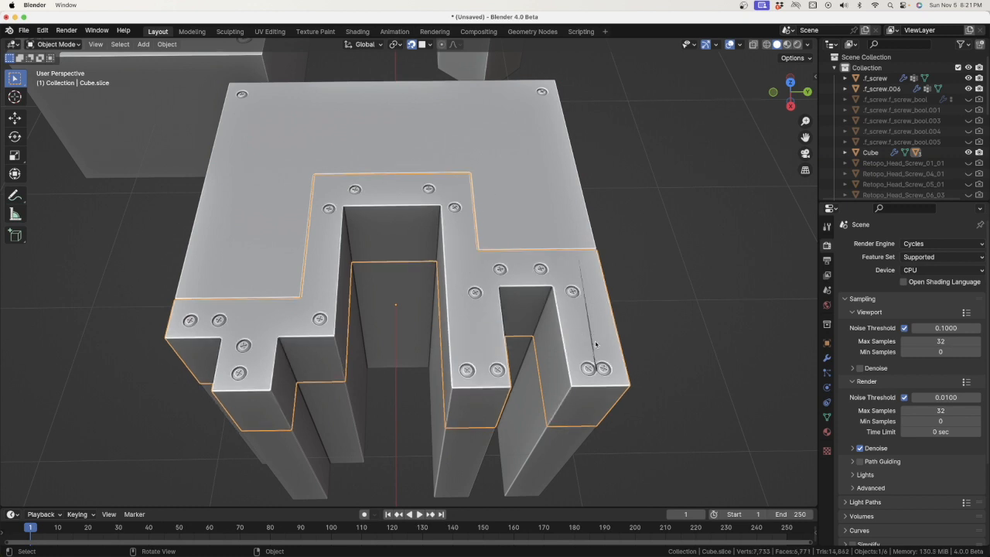
Set the sliced-off piece's bevel width to 0.0025 to reduce the shading artifact beside the paired screws
scroll(596, 346, up, 2)
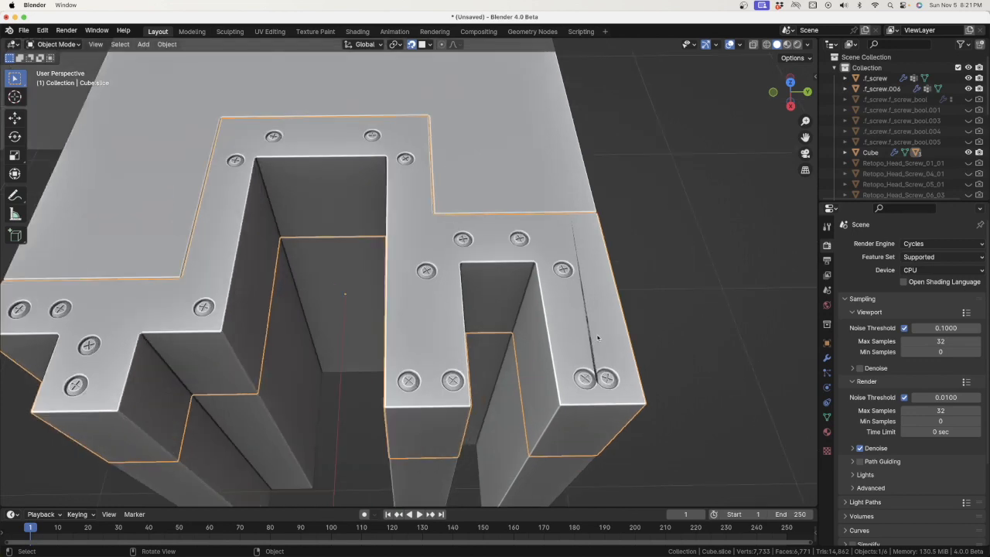
middle_drag(594, 341, 539, 332)
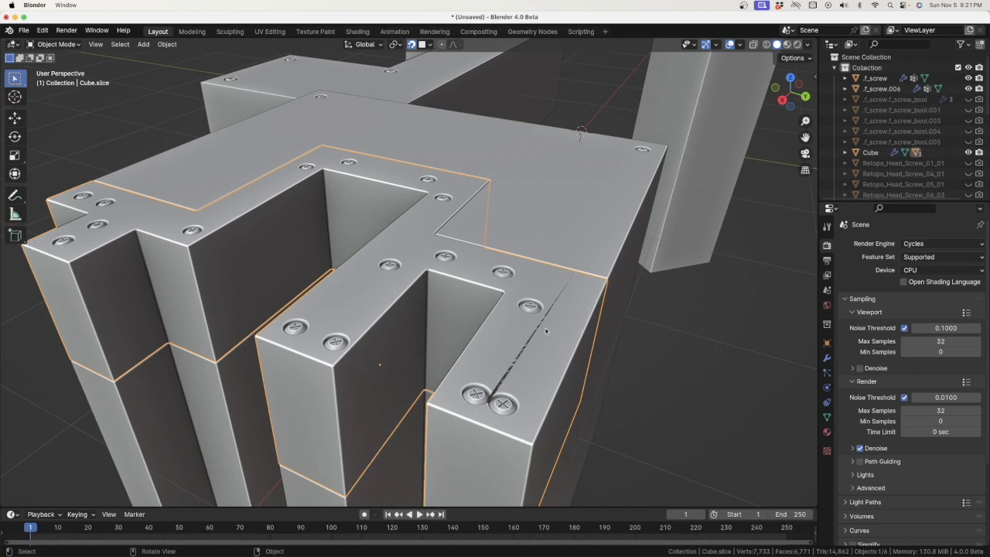
key(shift+q)
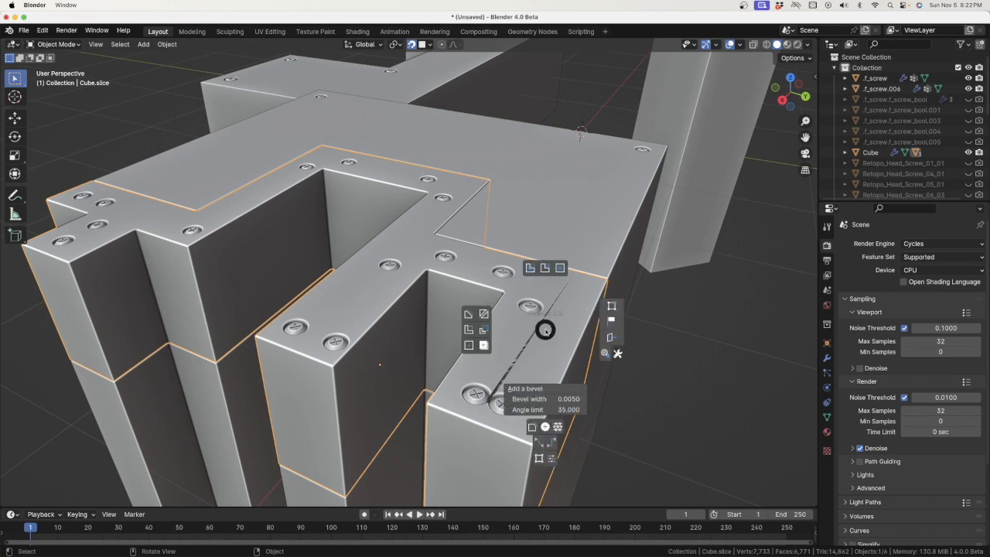
click(551, 398)
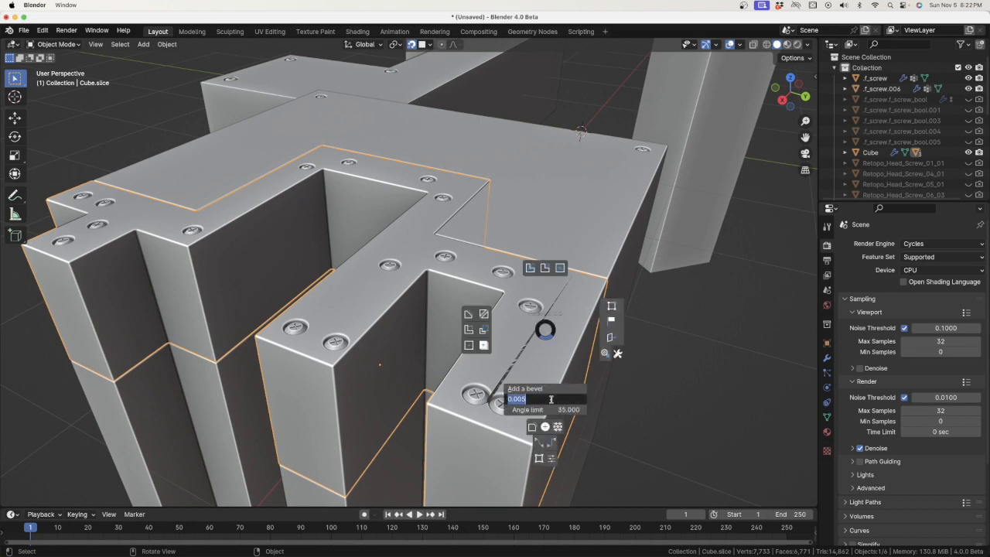
text(.0005)
key(Return)
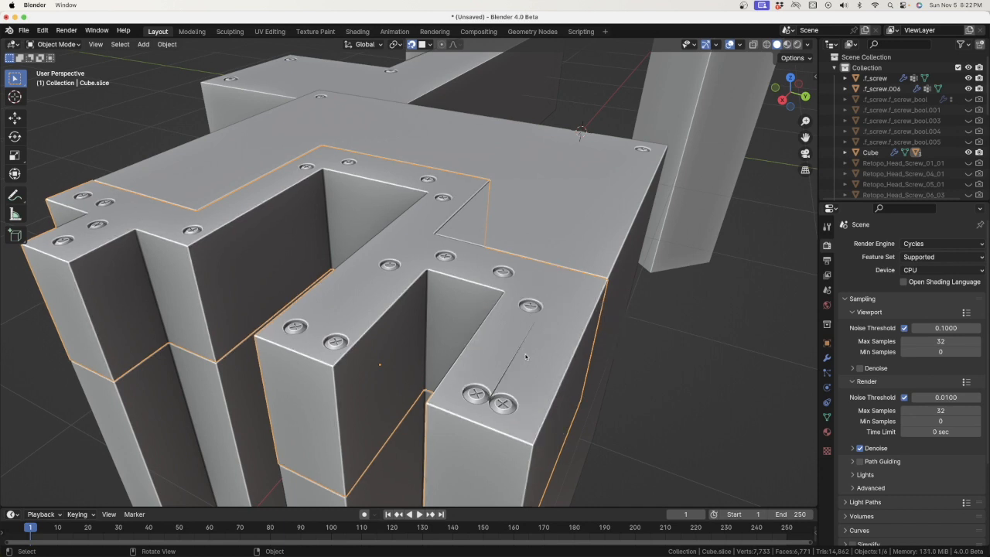
Edit the recessed screws on the notched cube and slightly adjust their offset from the face edges
click(530, 308)
key(f)
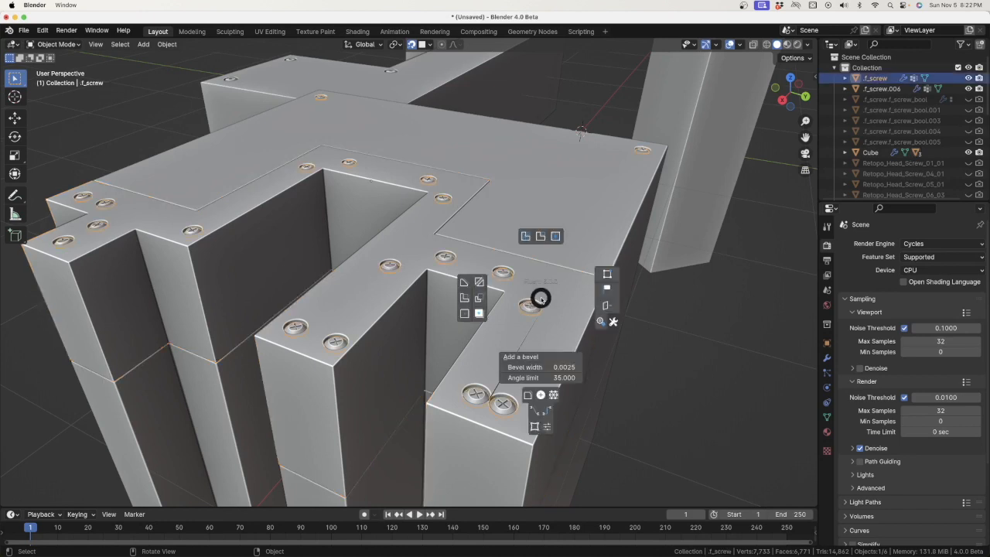
click(606, 275)
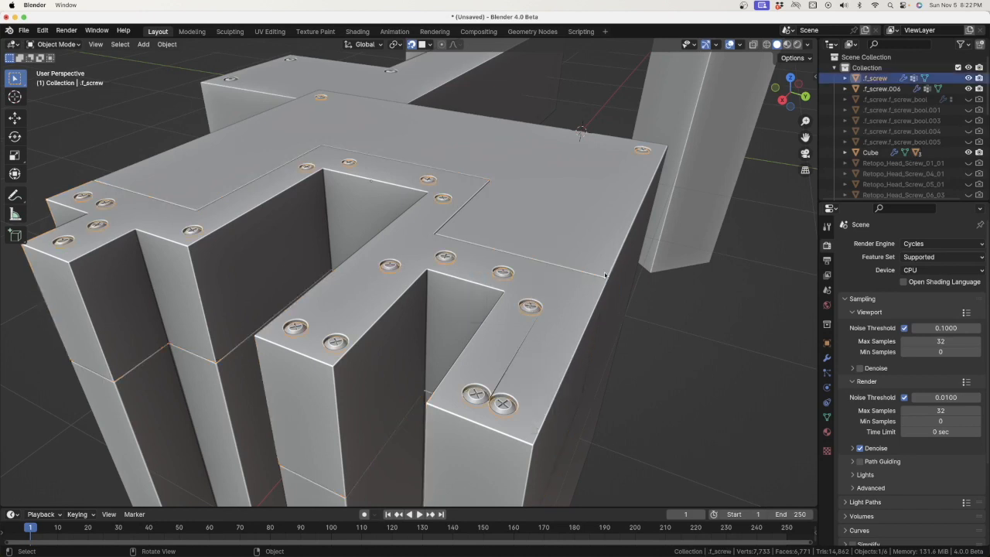
key(f)
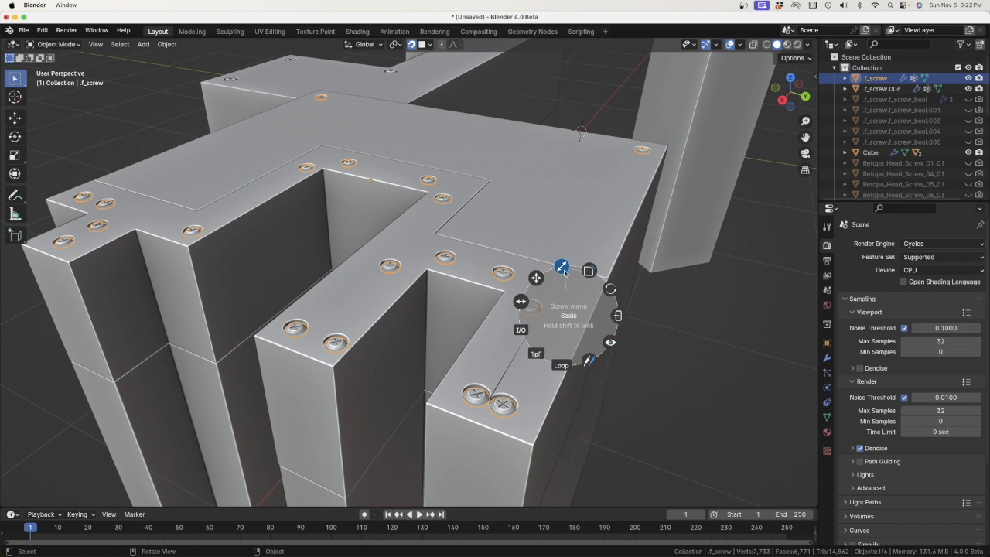
click(540, 277)
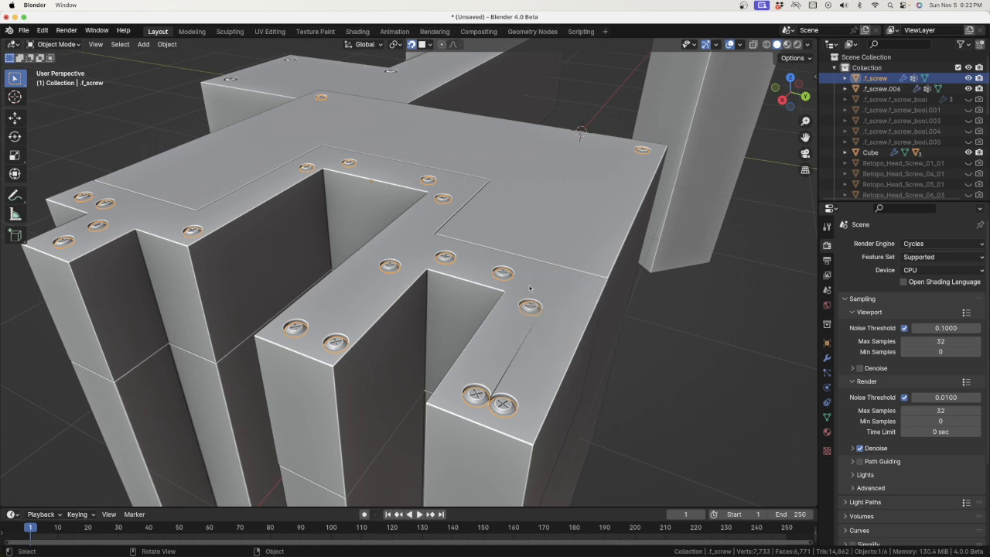
click(555, 286)
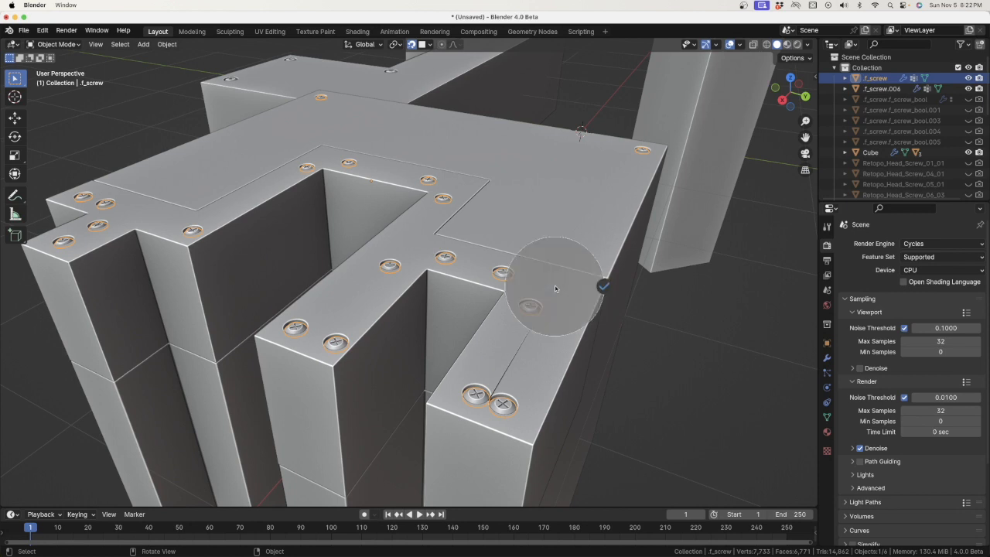
click(603, 286)
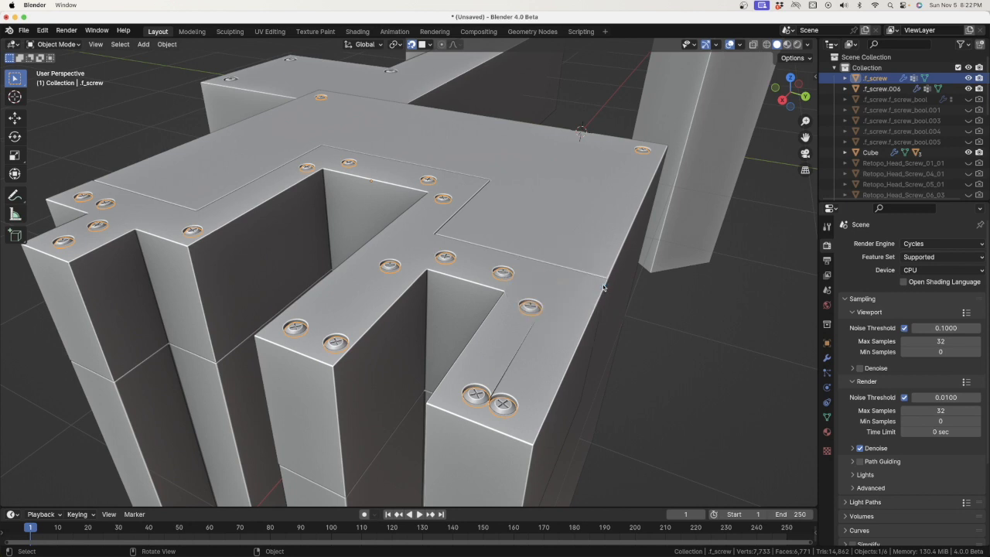
Scale the cube's screws down slightly to clear the shading artifact, finish the screw edit and deselect them
click(555, 284)
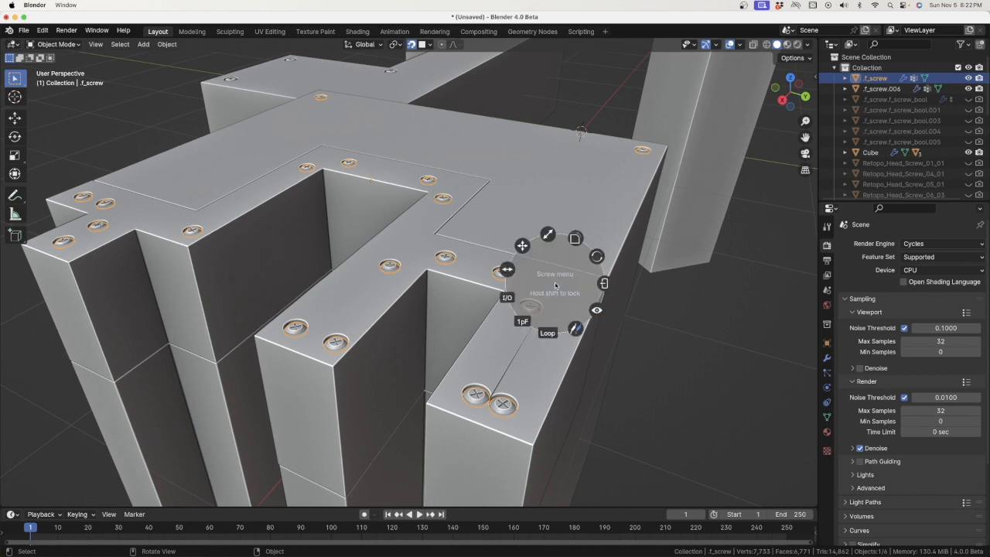
click(549, 235)
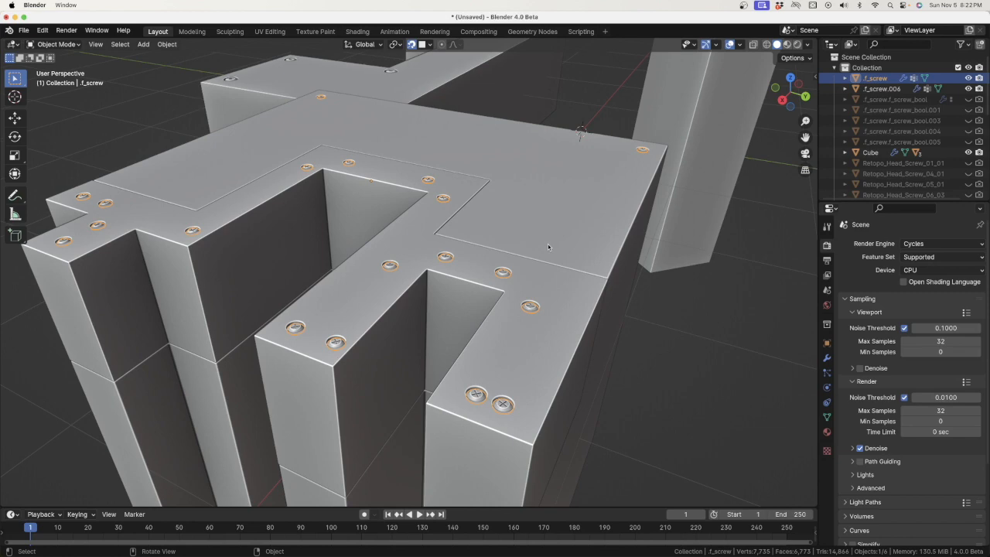
click(549, 246)
click(598, 247)
click(591, 254)
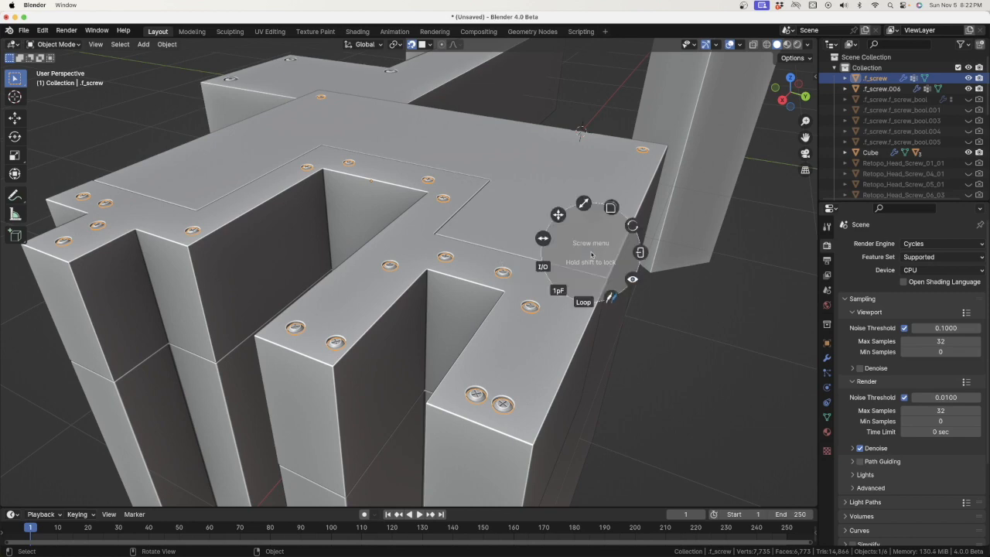
click(640, 253)
click(650, 297)
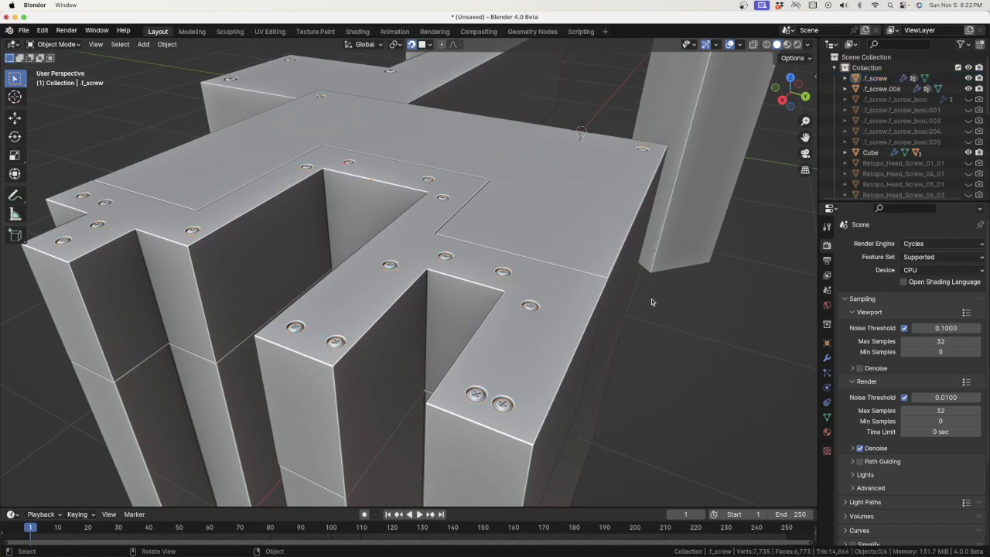
Reveal the boolean cutter objects of the sliced cube
middle_drag(651, 299, 471, 271)
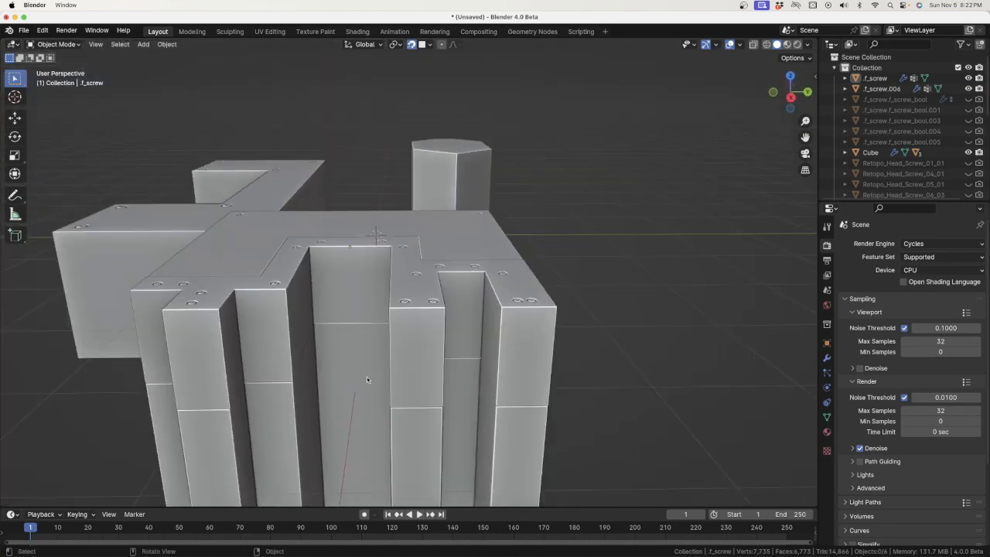
key(f)
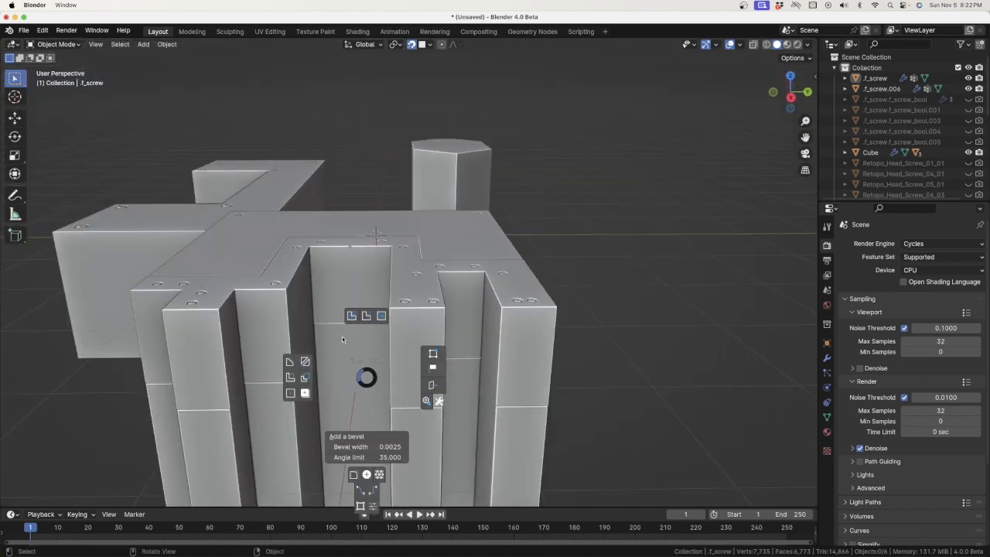
click(367, 317)
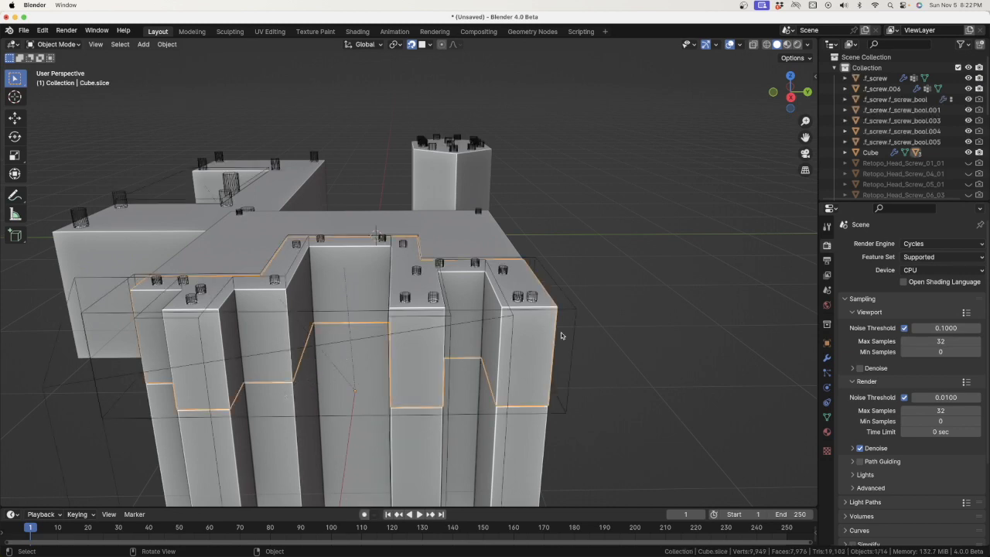
middle_drag(563, 335, 597, 325)
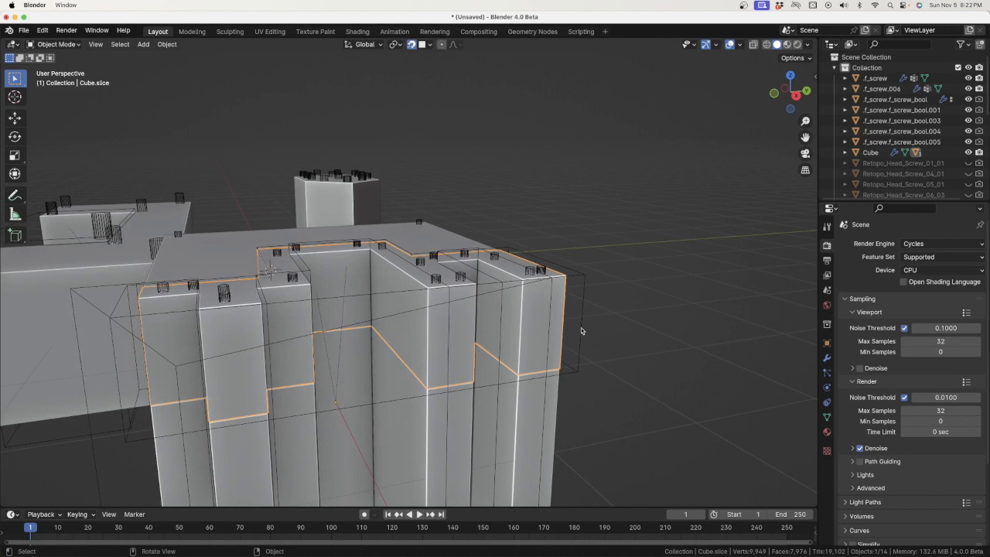
Edit the boolean cutter that slices the notched piece and set its first solidify thickness to -0.06
click(585, 328)
key(f)
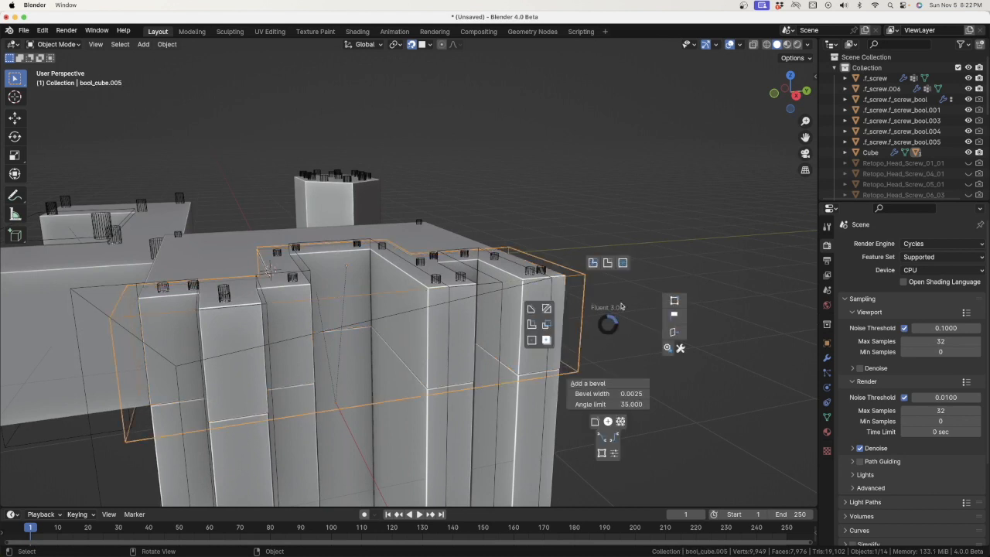
click(674, 302)
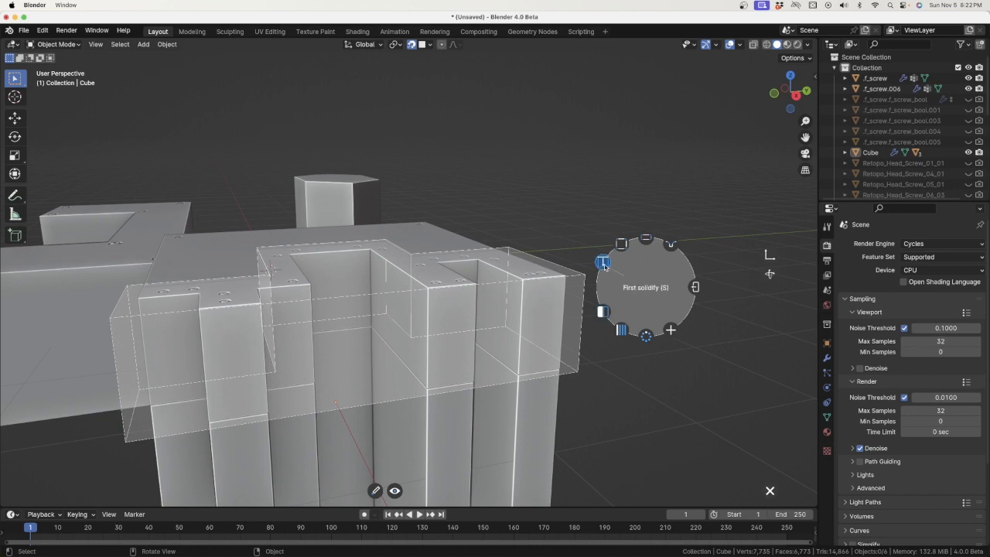
click(602, 263)
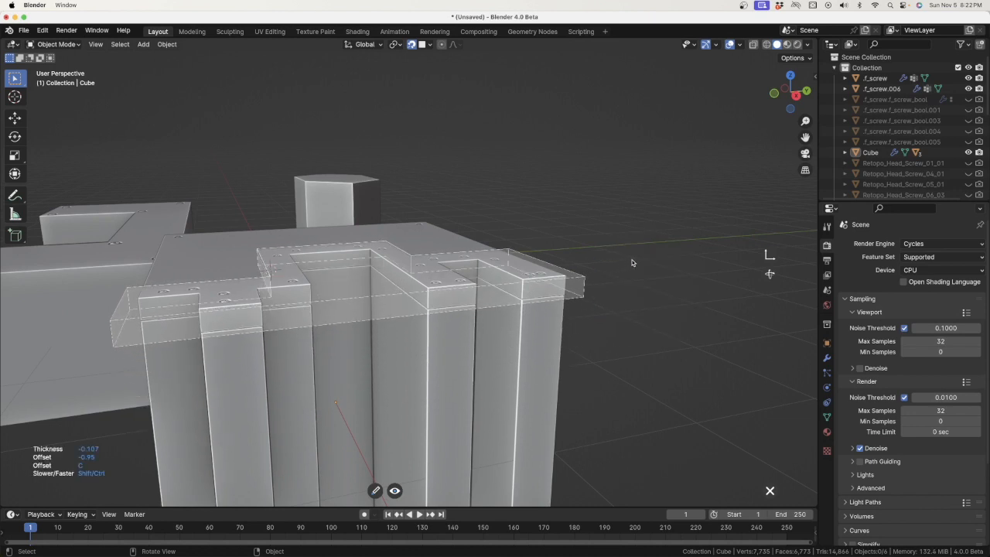
click(635, 264)
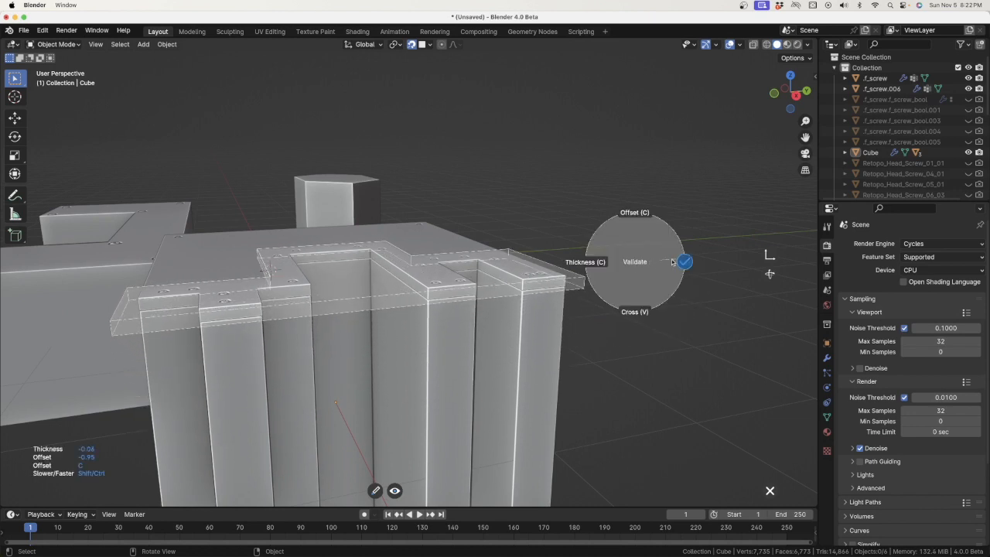
click(681, 264)
click(679, 265)
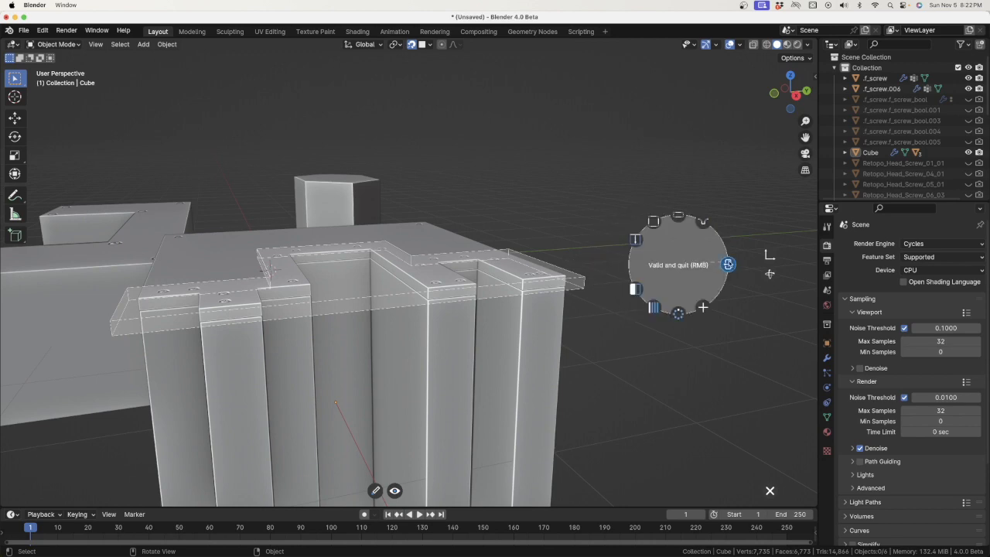
click(729, 265)
click(603, 265)
Select the polygonal prism with the rounded end and set up a Shape drawing on its top face with a denser snapping grid
middle_drag(602, 266, 599, 325)
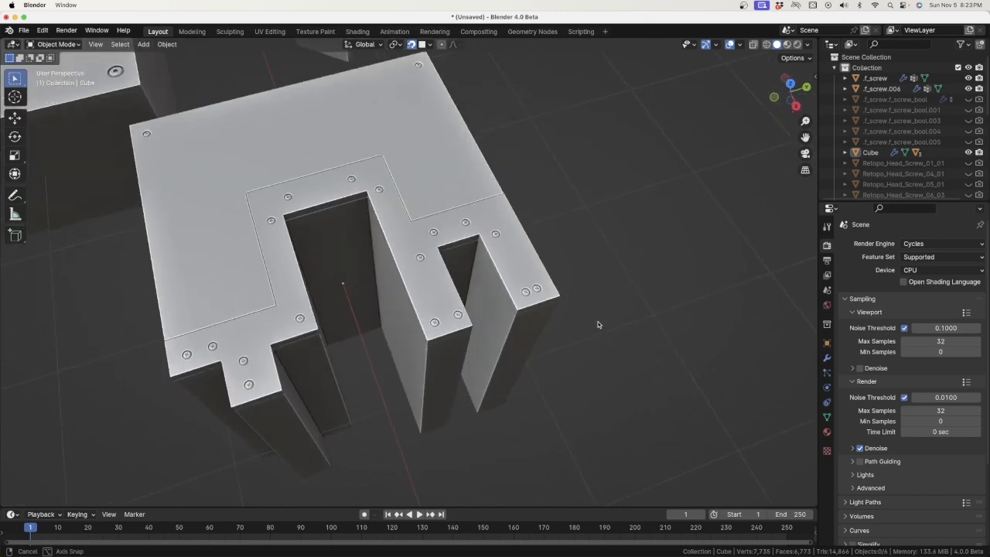
scroll(593, 320, up, 3)
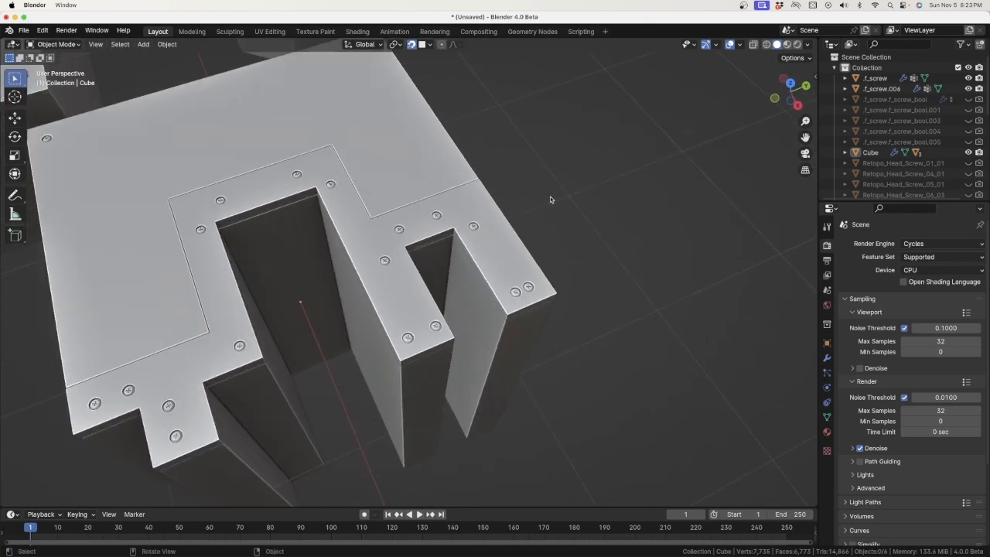
scroll(550, 199, down, 5)
middle_drag(542, 206, 513, 210)
scroll(526, 209, down, 4)
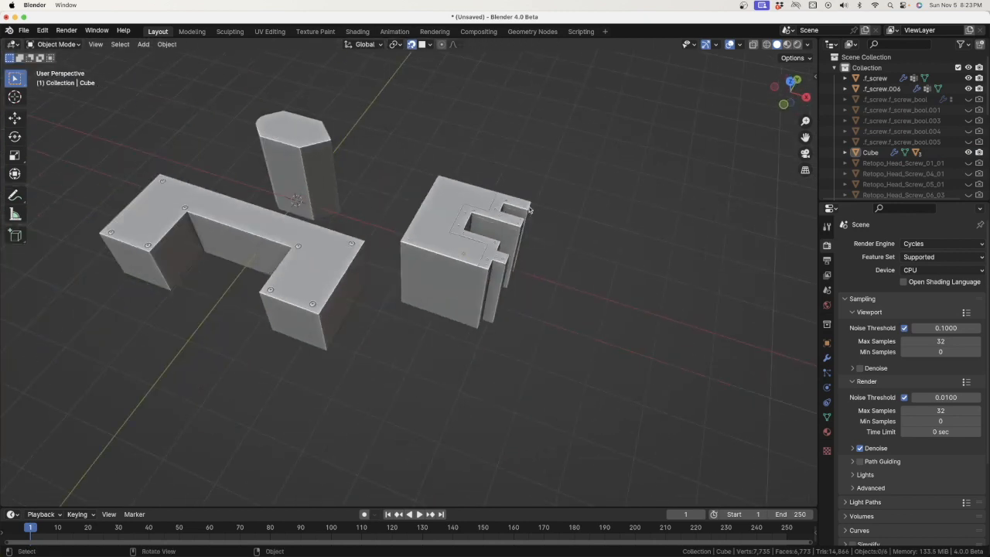
scroll(281, 128, up, 6)
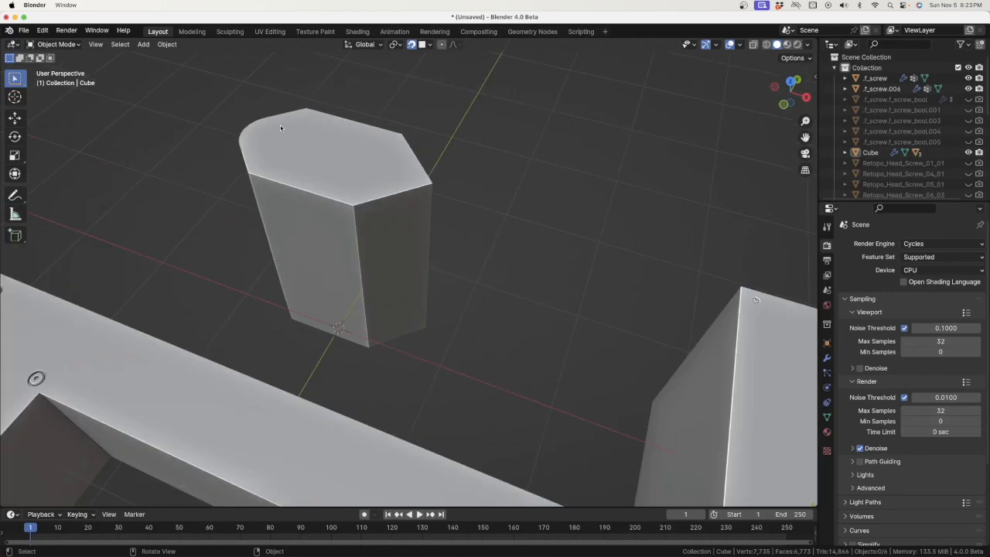
click(333, 155)
middle_drag(332, 155, 398, 174)
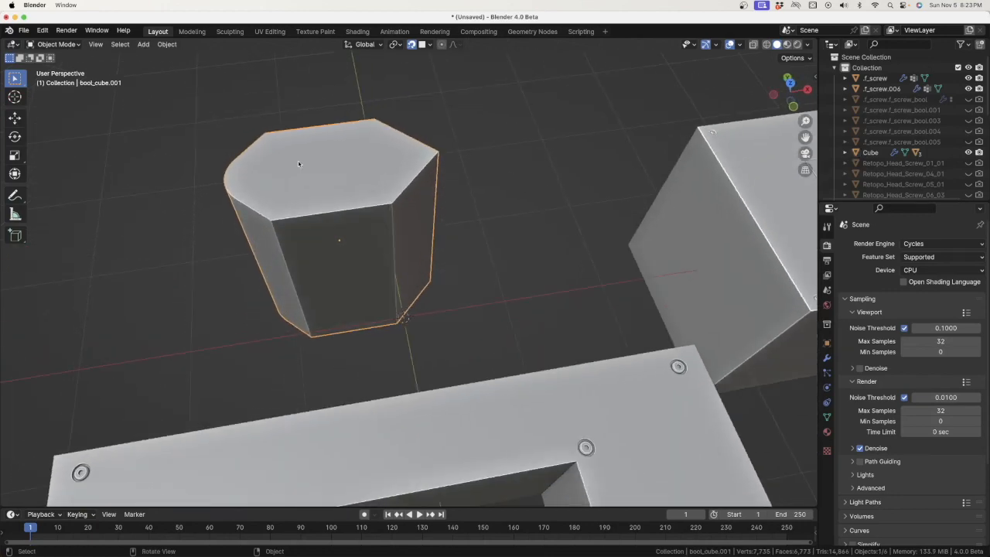
scroll(296, 162, up, 4)
scroll(317, 106, up, 3)
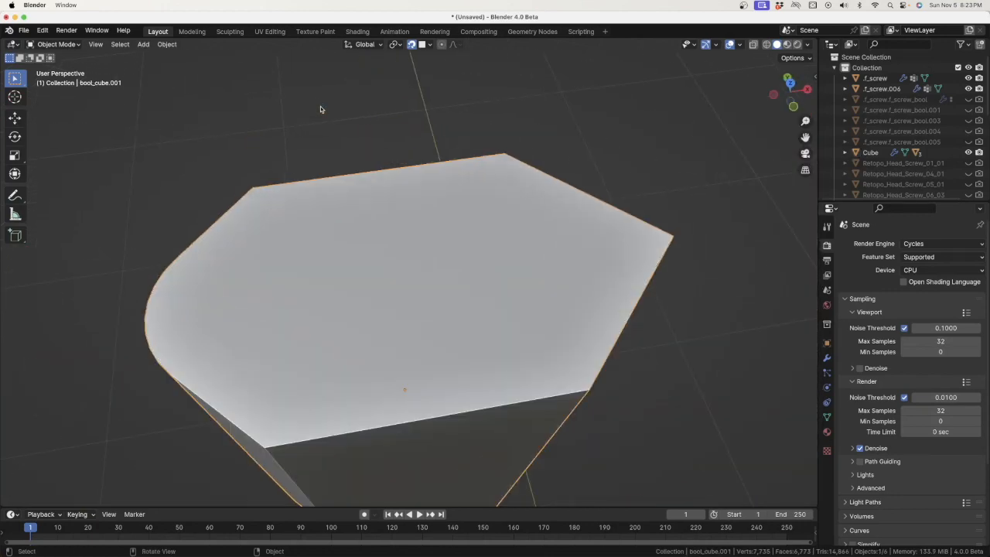
middle_drag(358, 170, 192, 281)
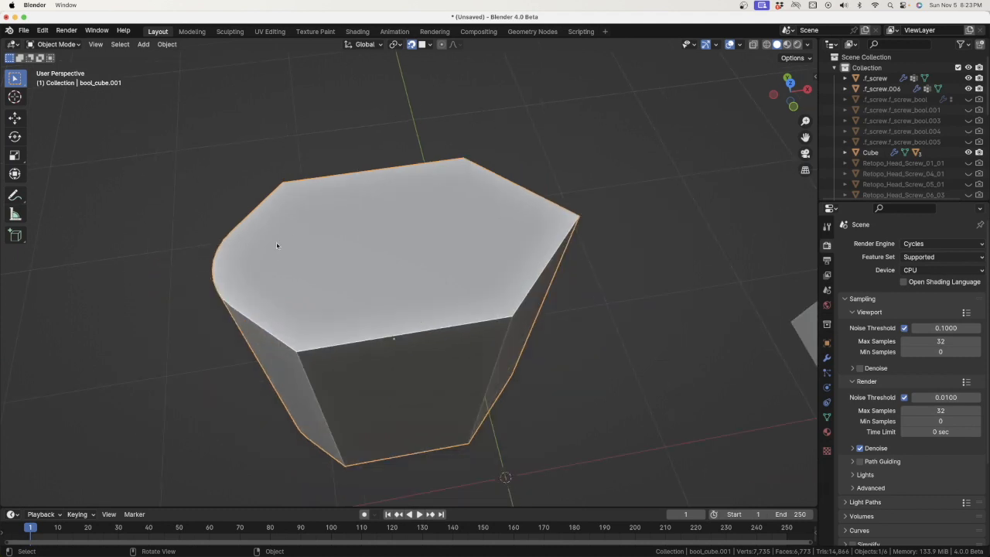
key(f)
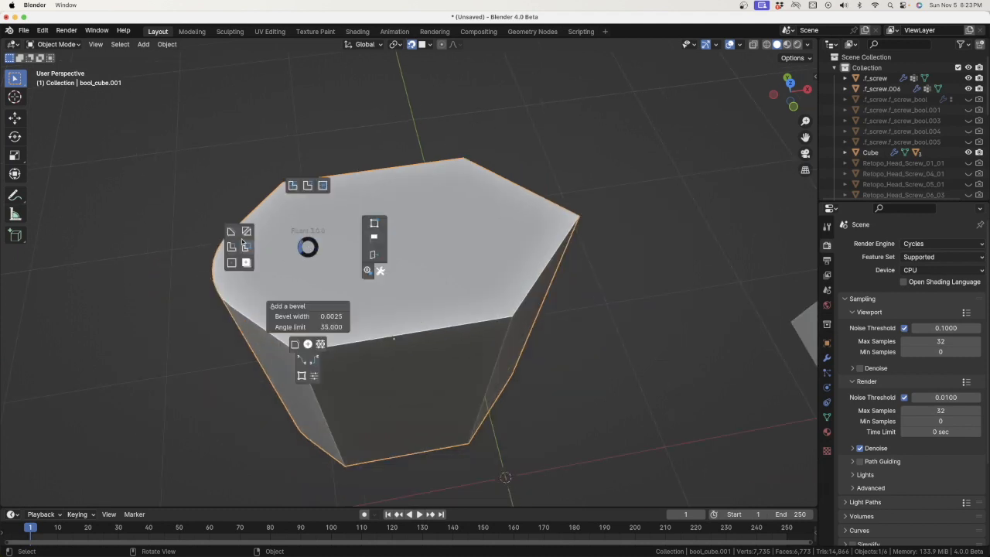
click(231, 262)
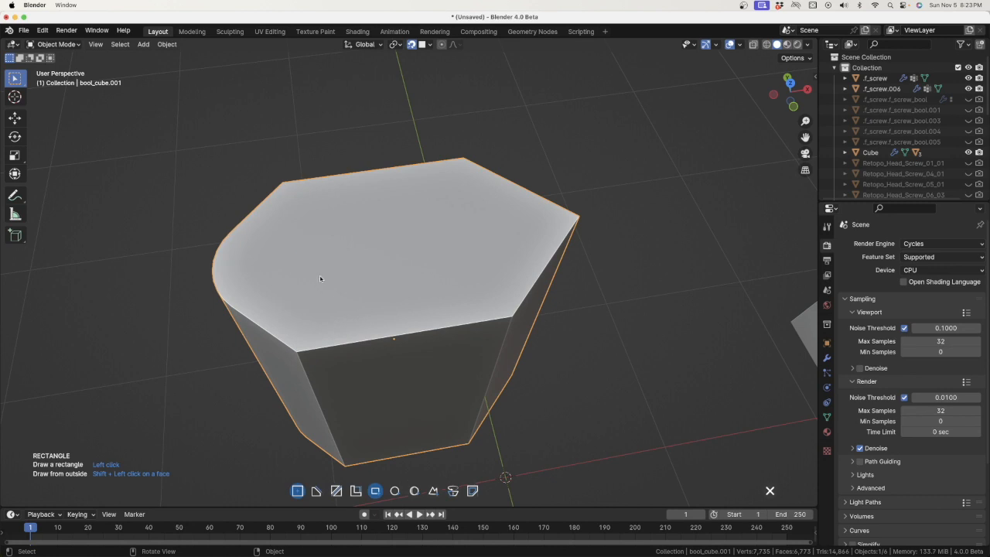
click(433, 491)
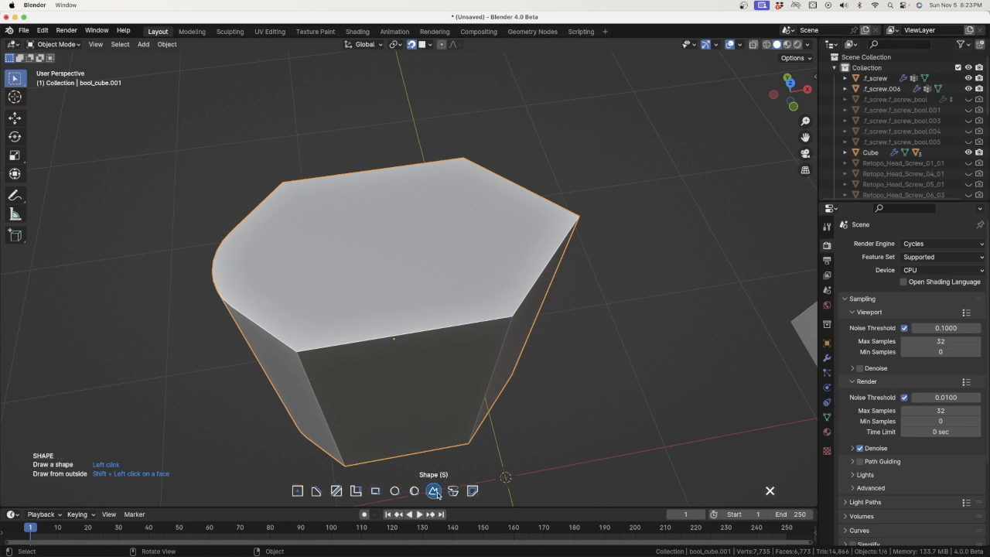
click(370, 242)
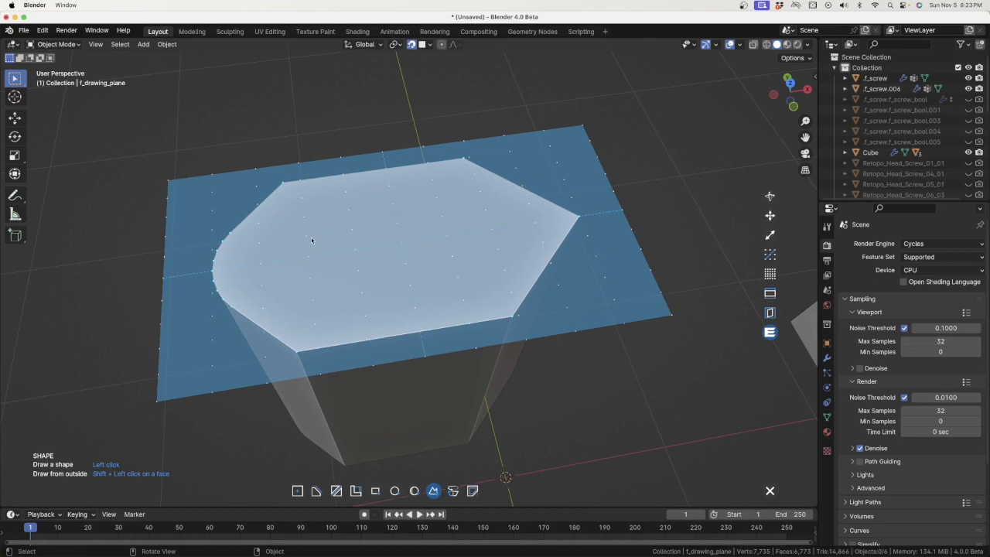
key(ctrl+shift)
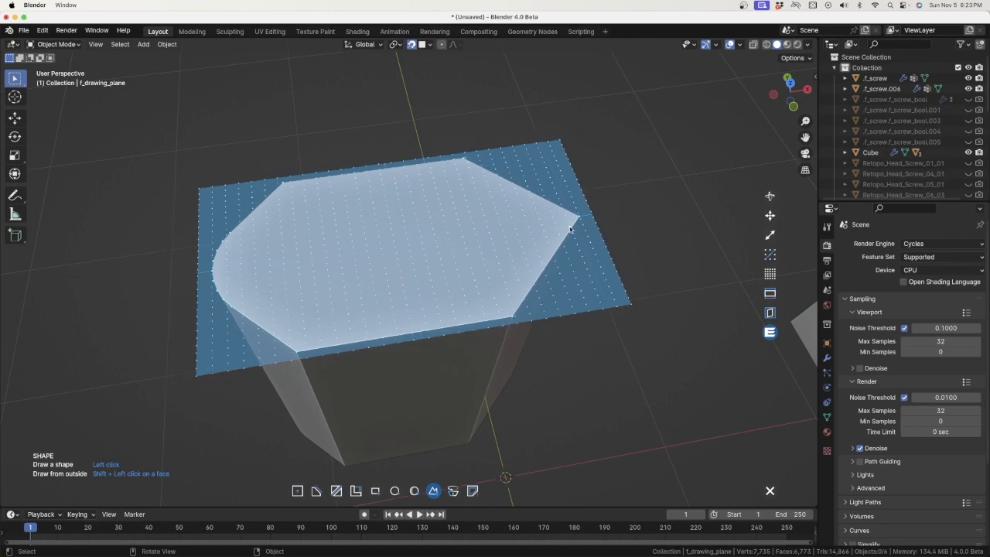
Draw an open path inset from the prism's top-face outline, with a short segment at each of its six corners, and validate it
click(241, 260)
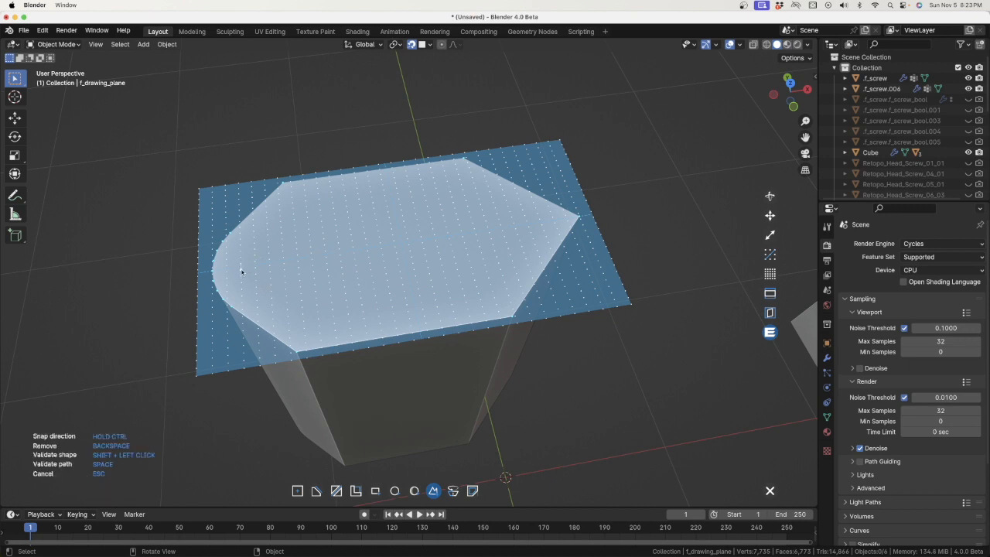
click(241, 270)
click(295, 334)
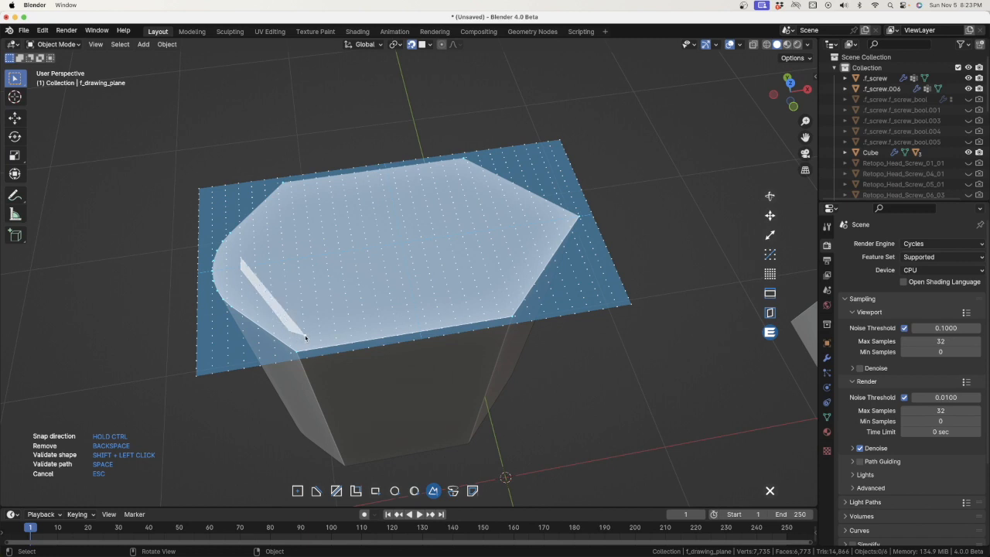
click(503, 304)
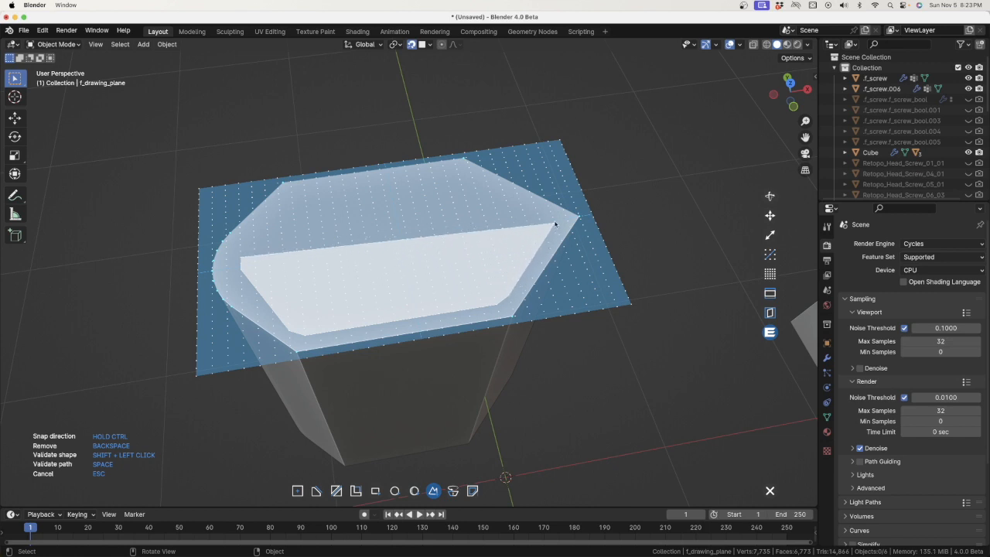
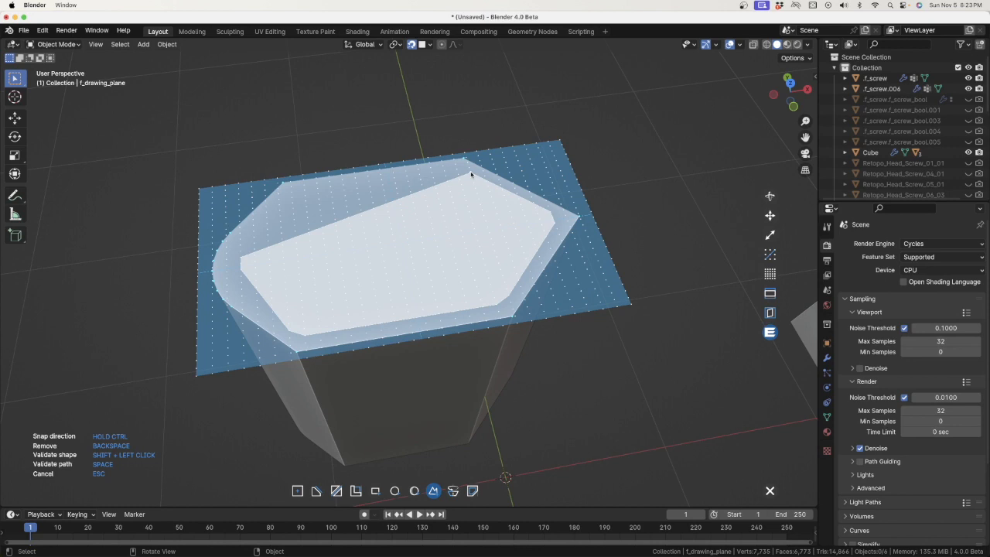
click(460, 168)
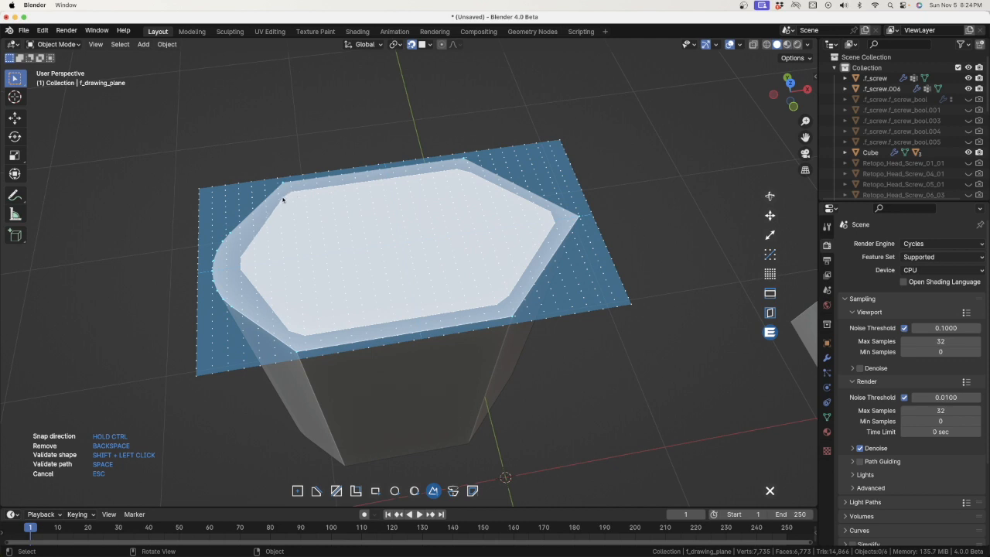
click(281, 199)
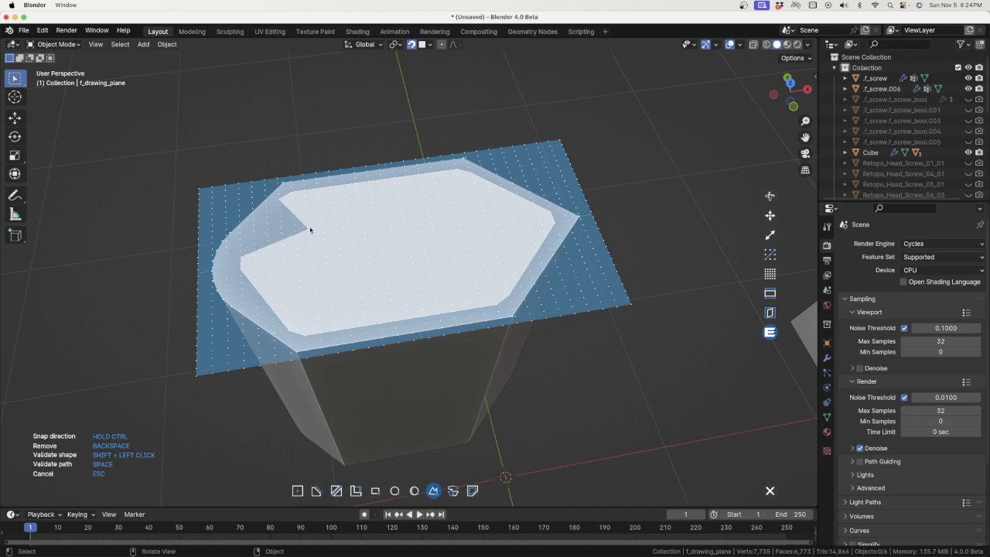
shift+click(310, 229)
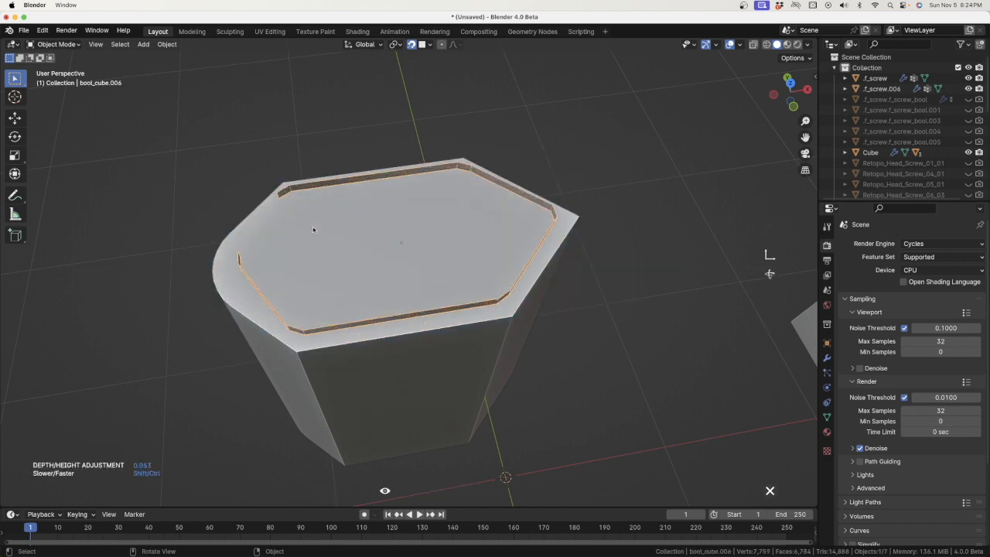
Give the inset path a low height and a thin solidify thickness to form a narrow wall, and finish the shape edit
click(371, 229)
click(375, 225)
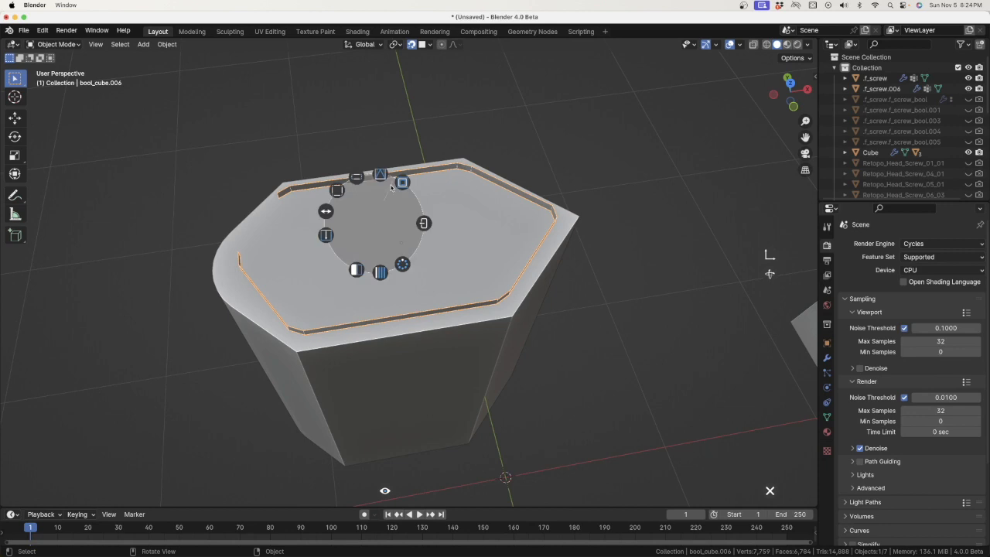
click(403, 184)
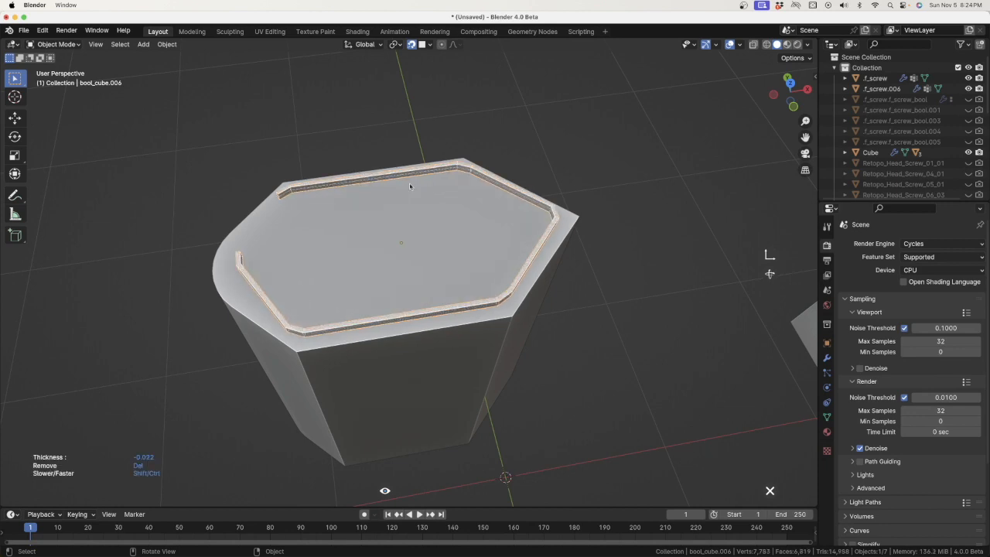
click(458, 188)
click(459, 190)
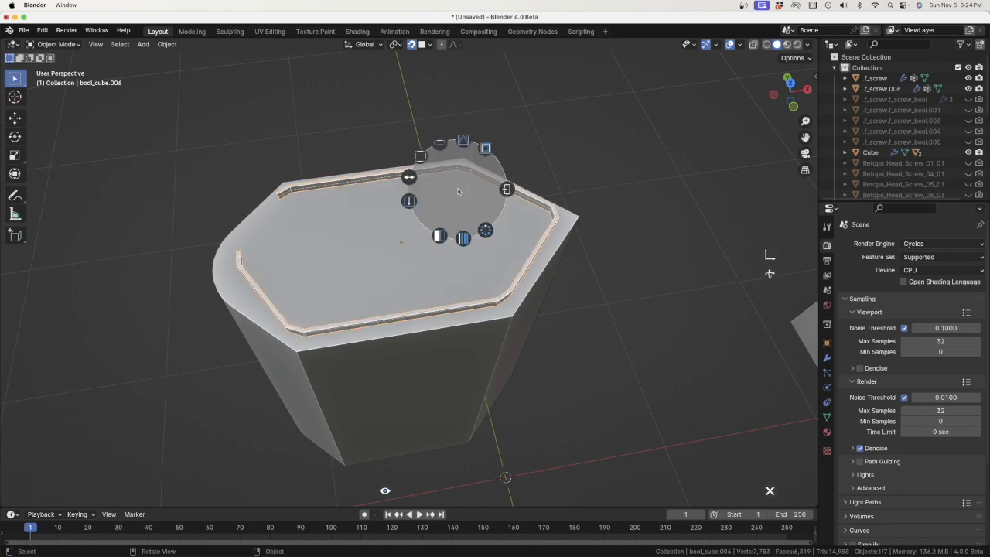
click(508, 192)
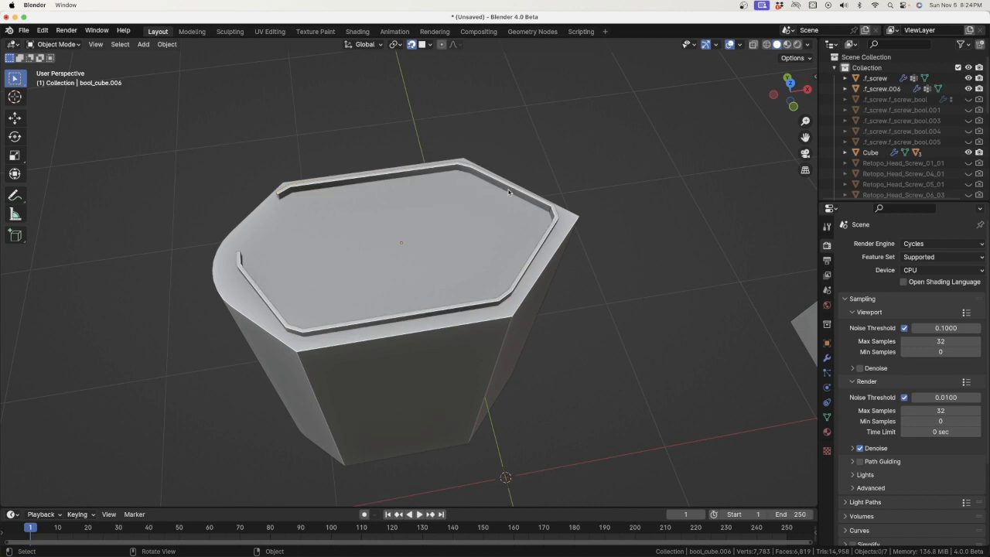
Start adding screws on the narrow wall, selecting the six short corner faces on its upper edge, and validate the selection
click(331, 183)
key(f)
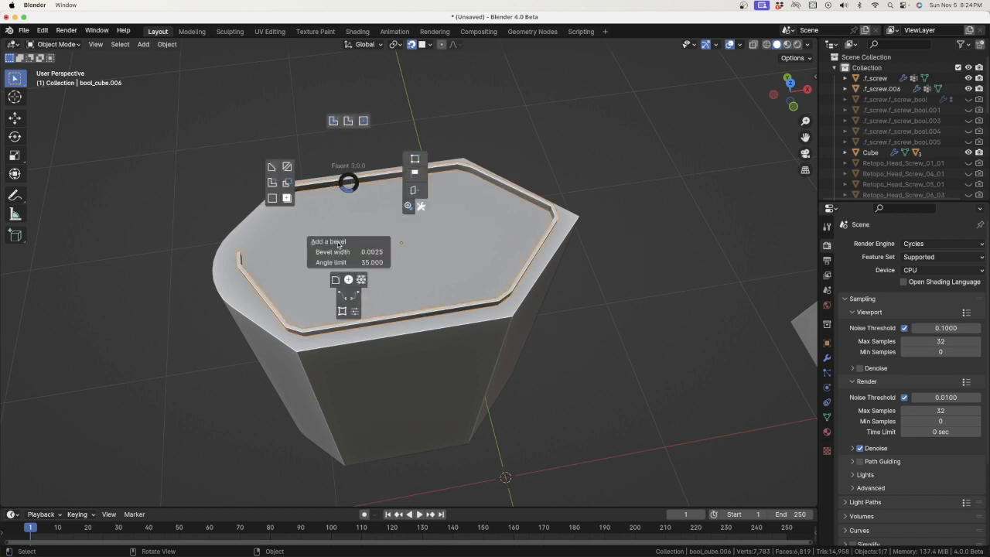
click(347, 278)
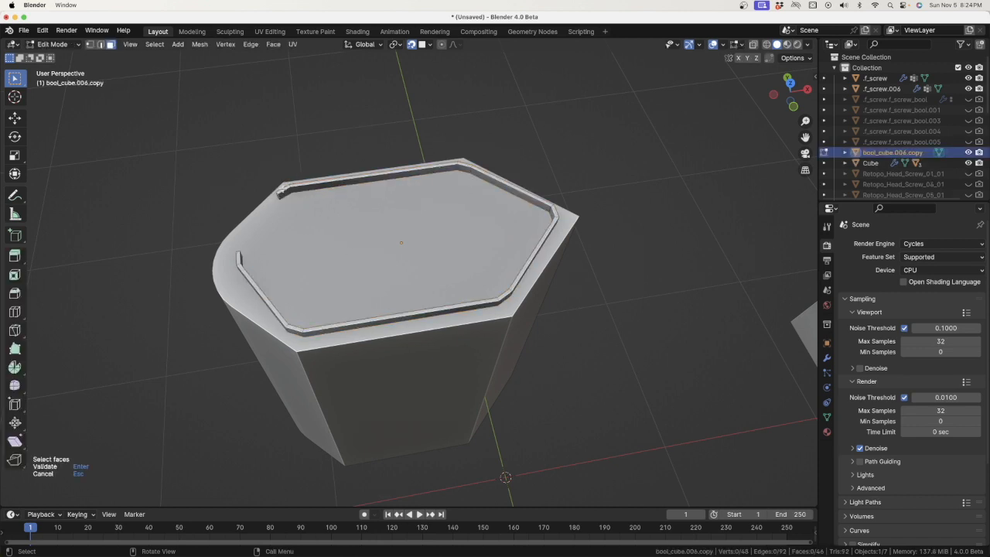
scroll(282, 188, up, 4)
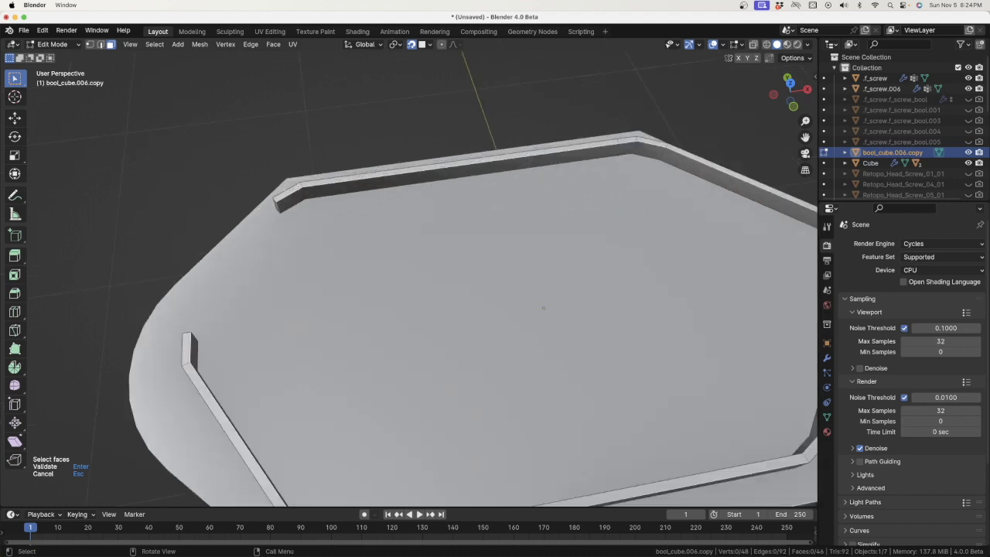
scroll(543, 308, down, 3)
click(294, 189)
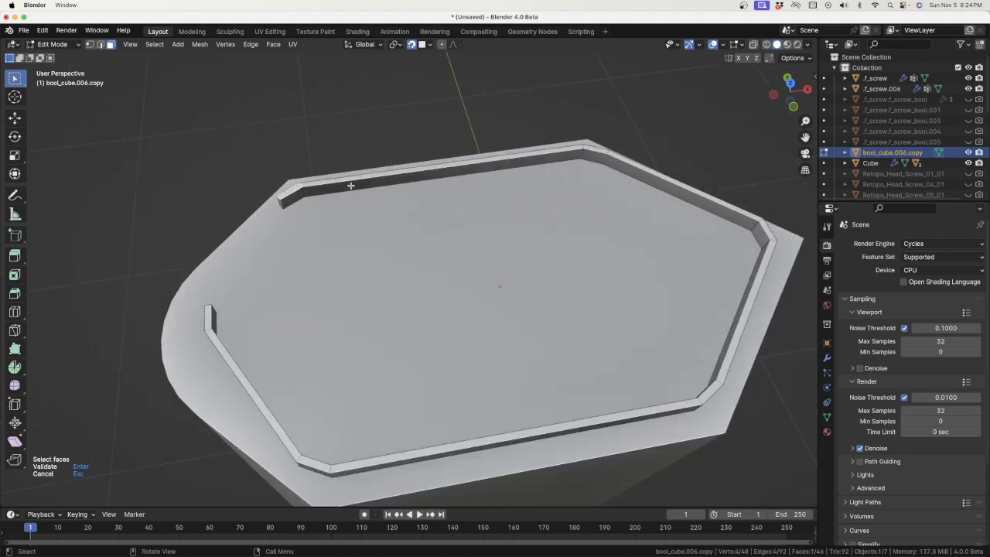
shift+click(592, 151)
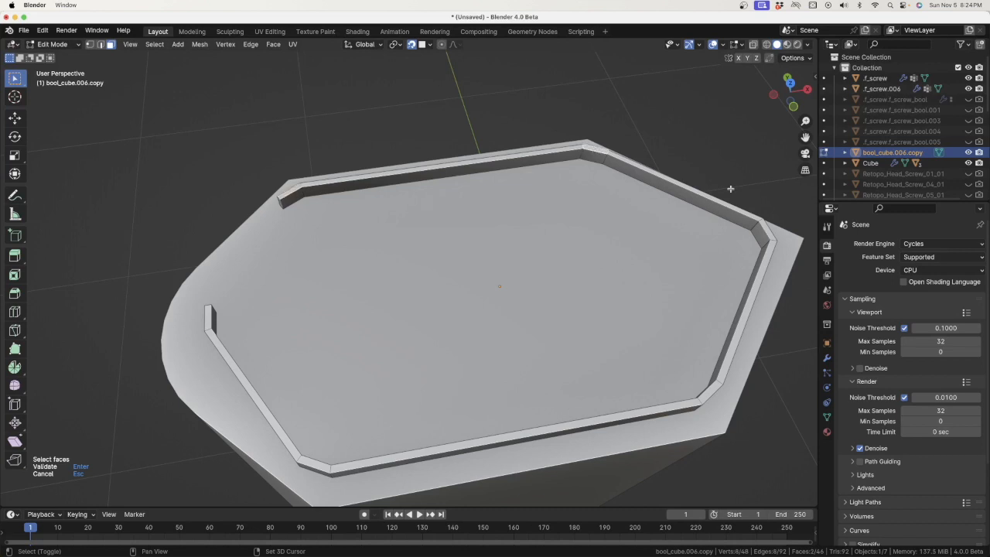
shift+click(771, 230)
shift+click(711, 393)
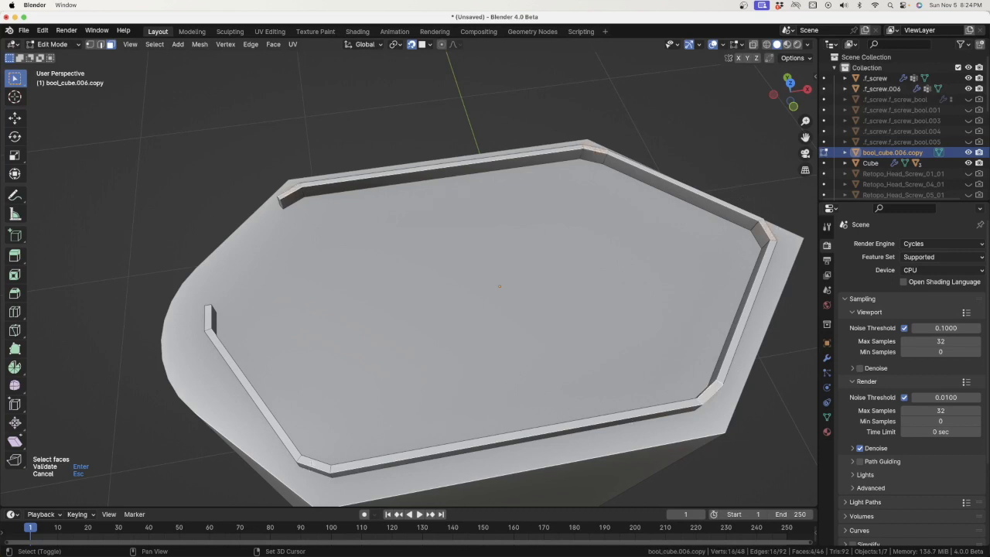
shift+click(311, 462)
shift+click(207, 323)
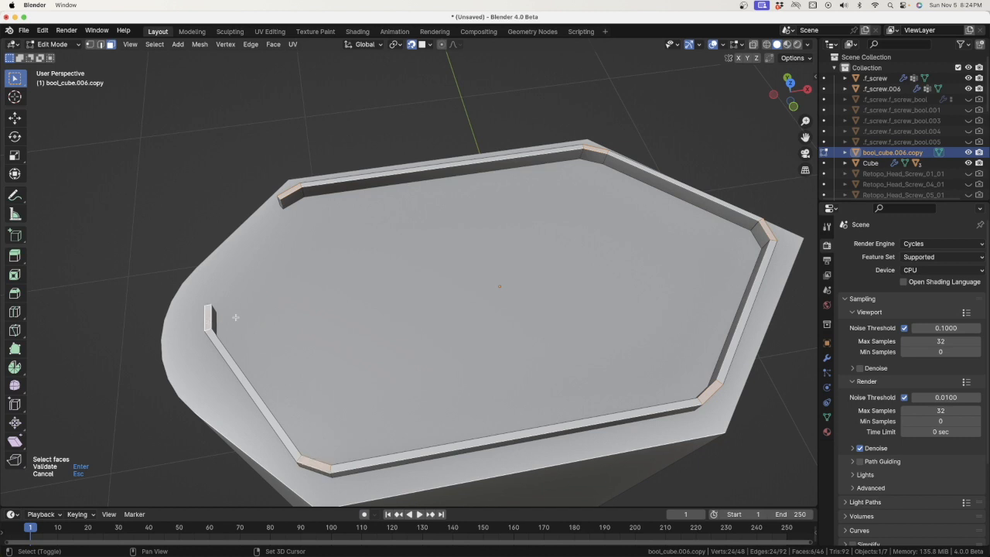
key(Return)
Set the screws to one per face and give them a cross-slotted head
click(361, 274)
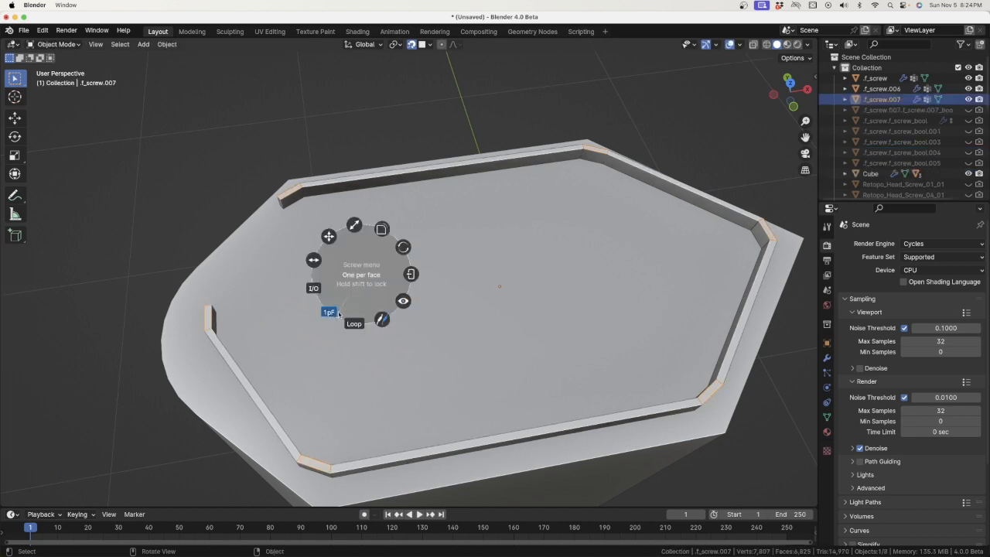
click(330, 313)
click(384, 266)
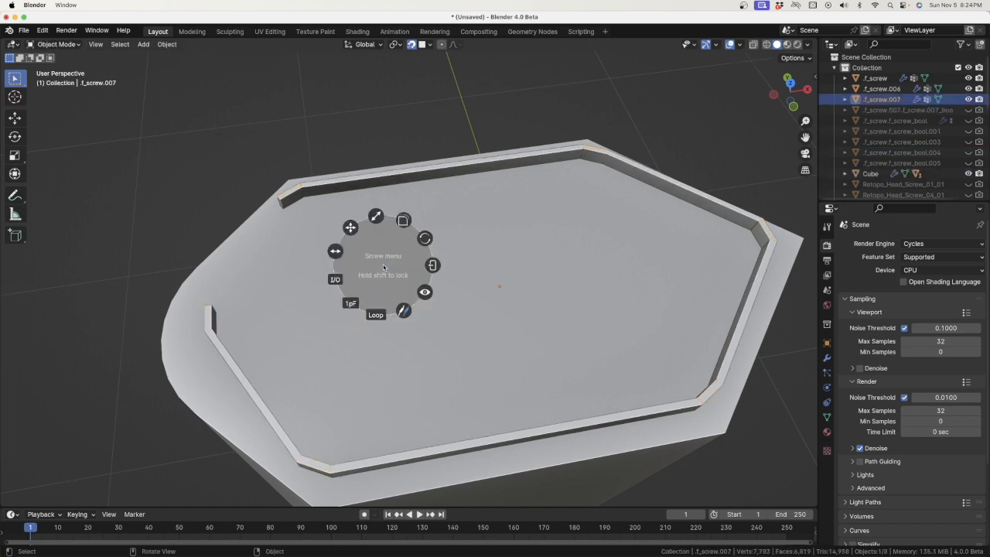
click(425, 239)
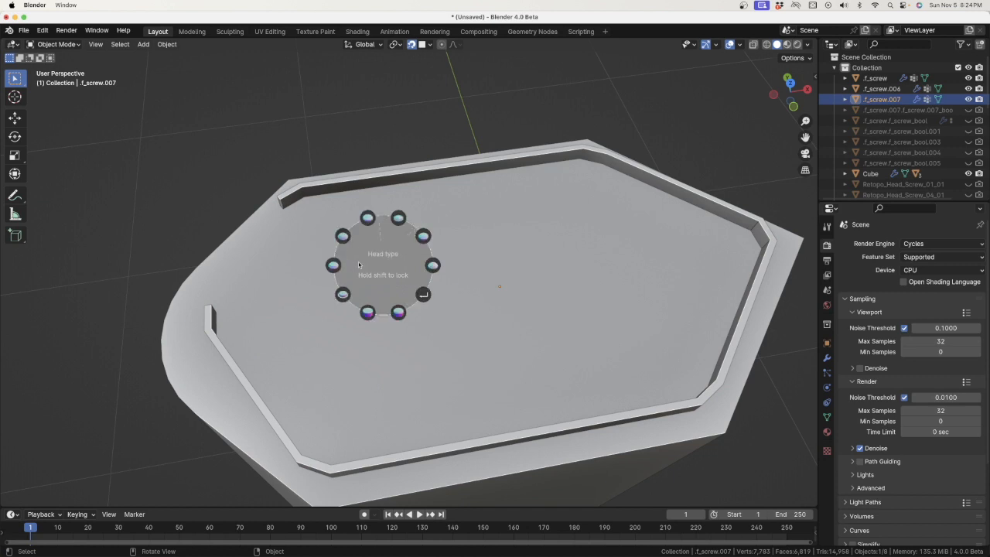
click(333, 266)
click(352, 273)
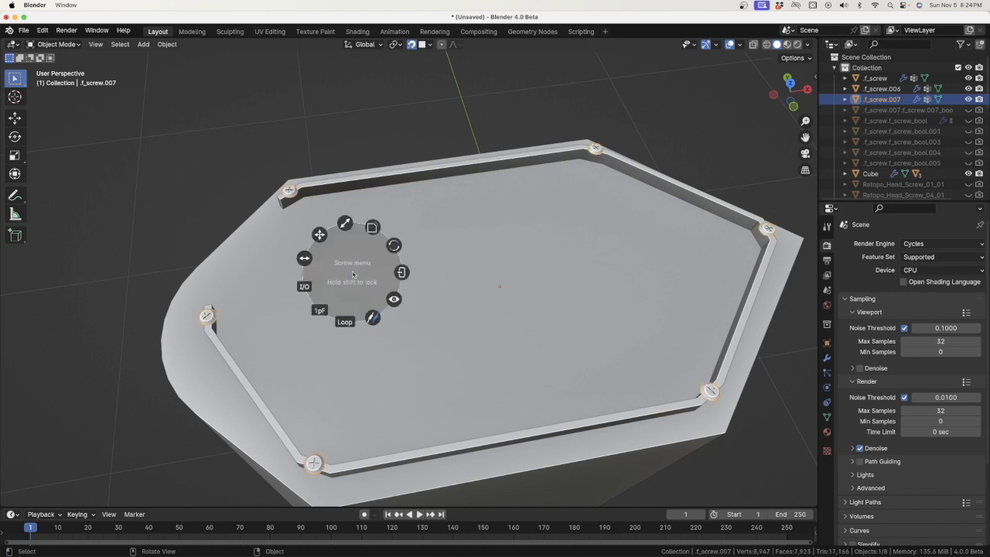
Switch the corner screws' I/O option and finish the screw edit
click(303, 289)
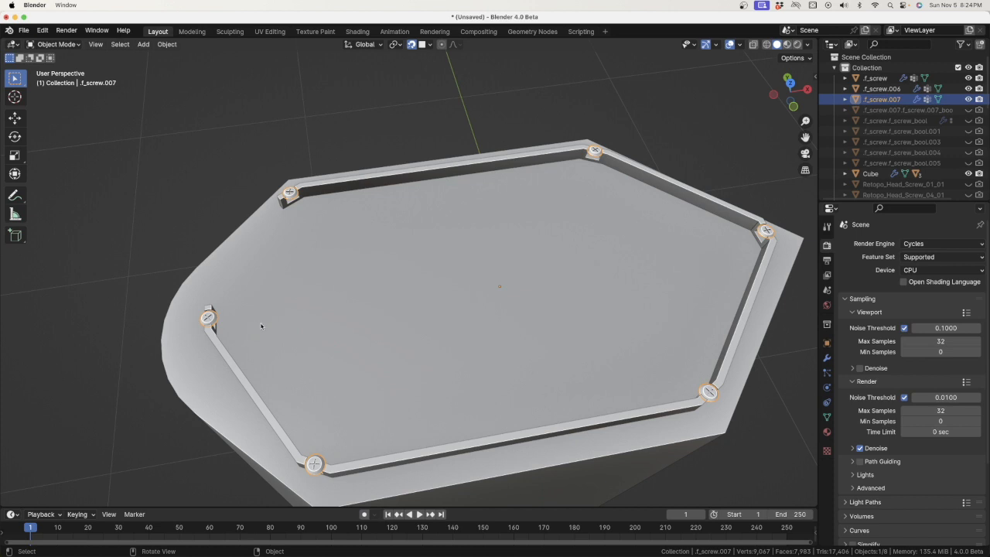
middle_drag(261, 327, 281, 275)
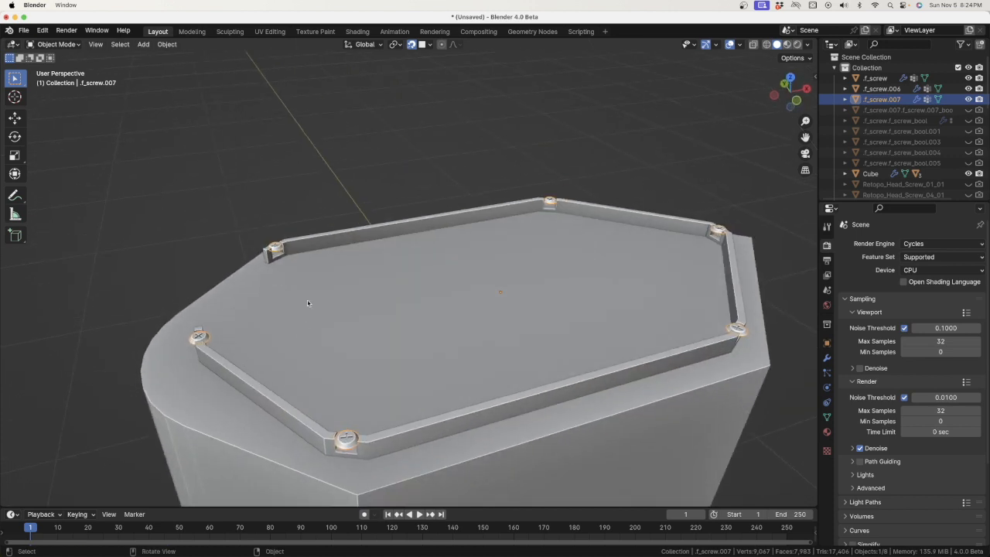
click(308, 302)
click(355, 299)
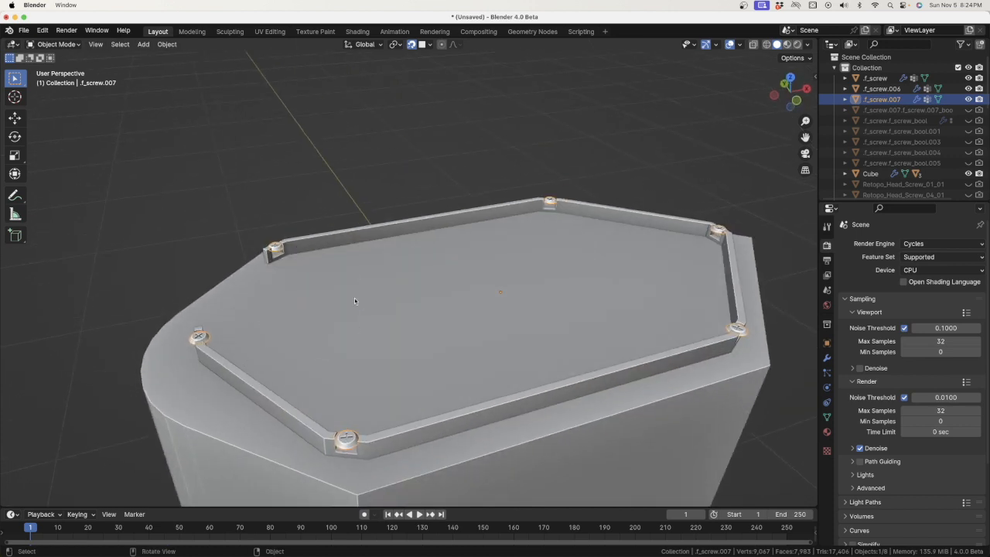
Delete the narrow guide wall, keeping the six screws
click(324, 241)
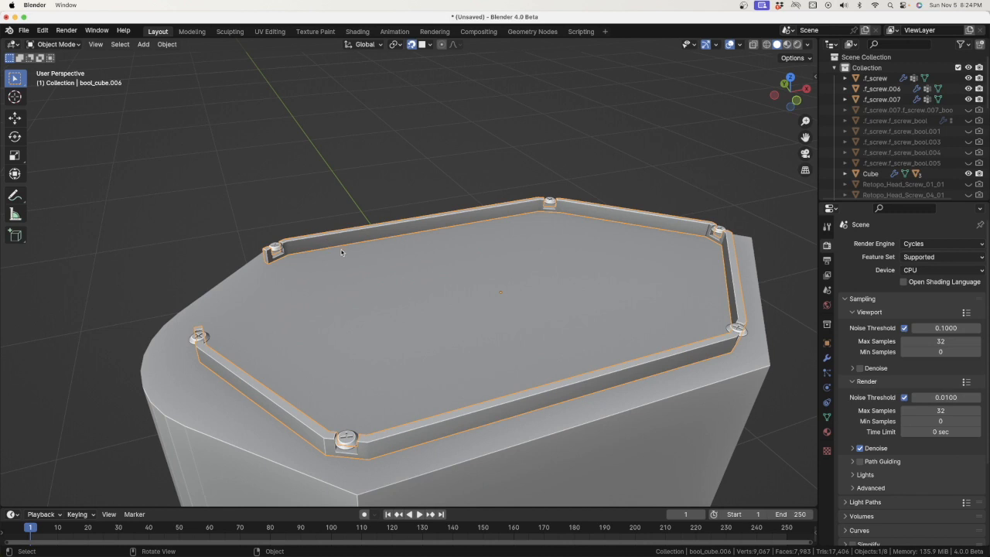
key(x)
click(342, 251)
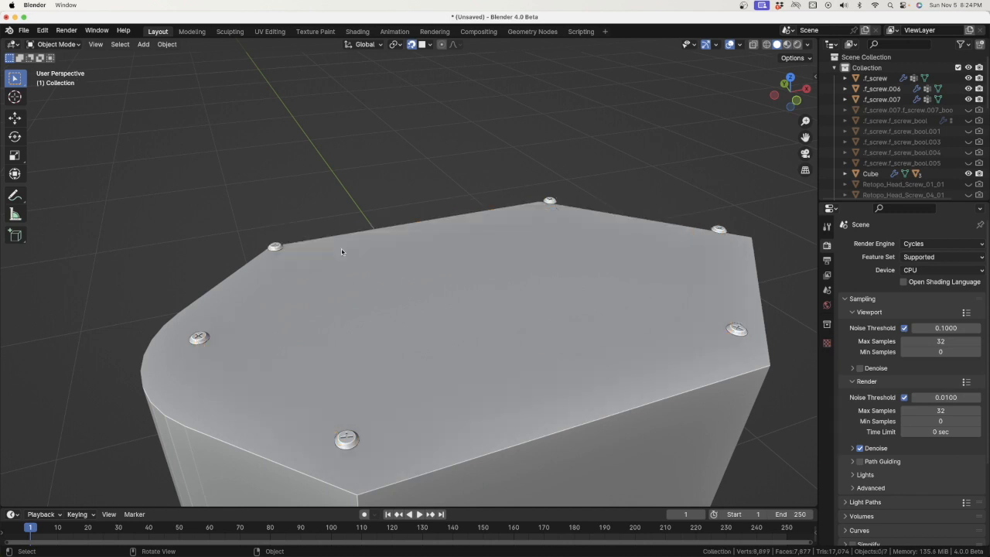
Move the six screws by -0.042291 m along Z, snapping them onto the prism's top face
click(279, 249)
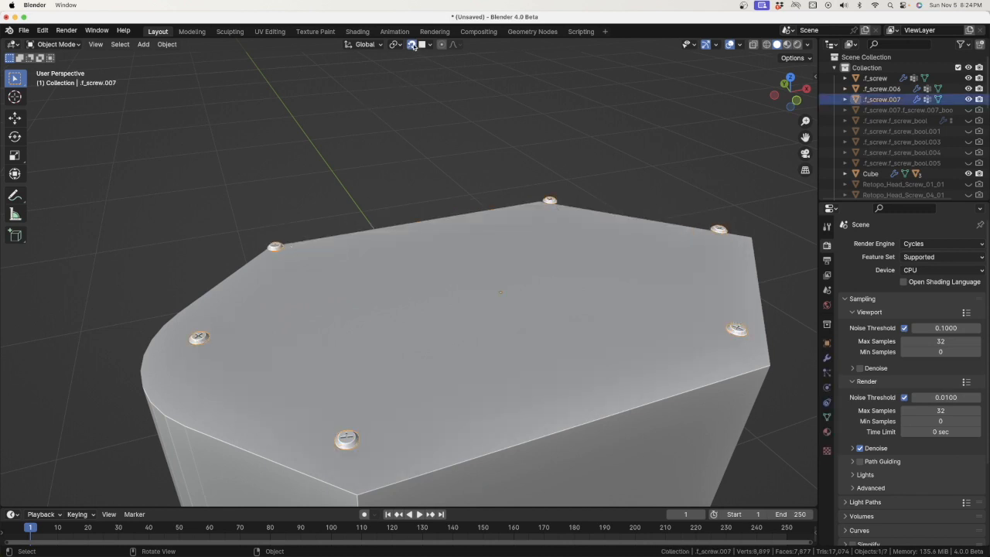
key(g)
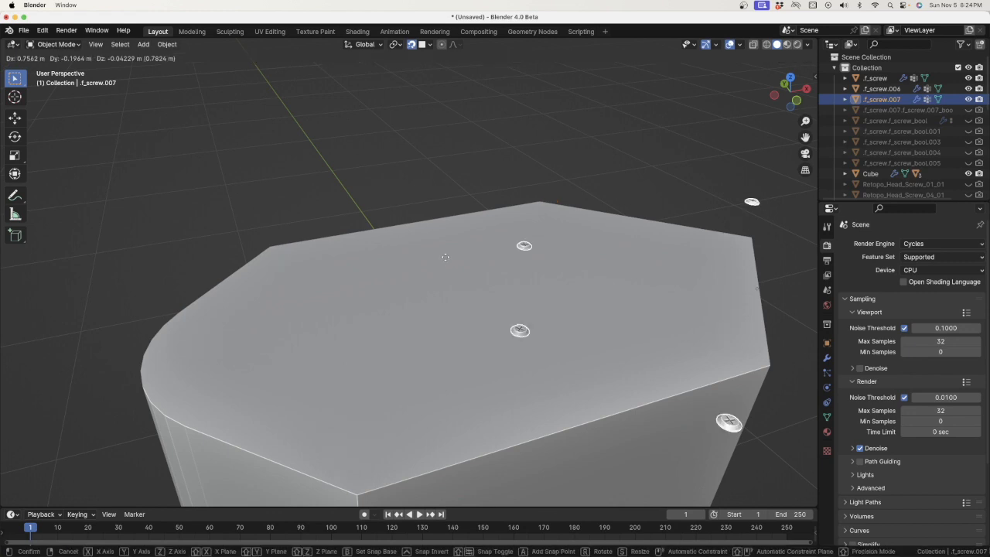
key(z)
click(423, 291)
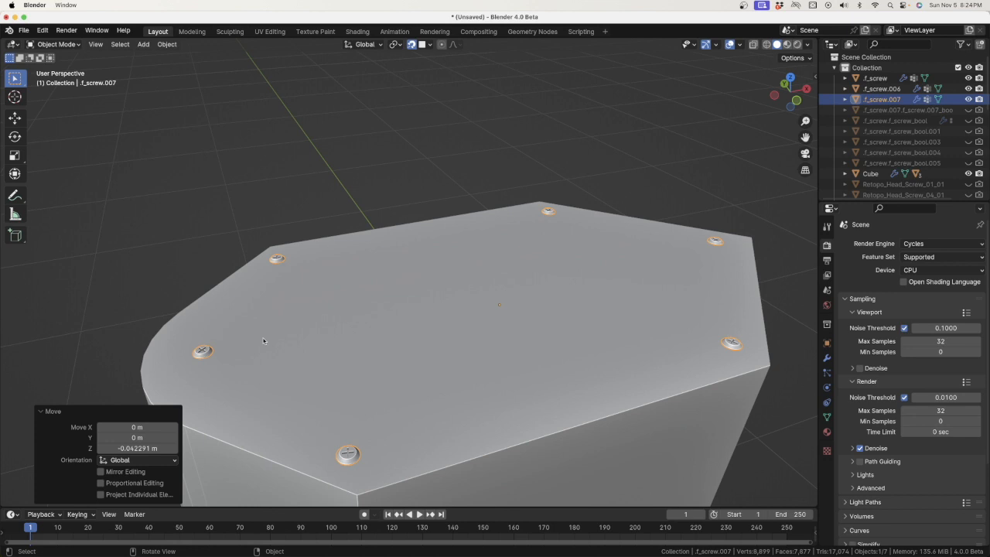
Reveal the boolean cutters, select the six screws' cutter together with the prism, and apply it to the prism as a boolean
key(f)
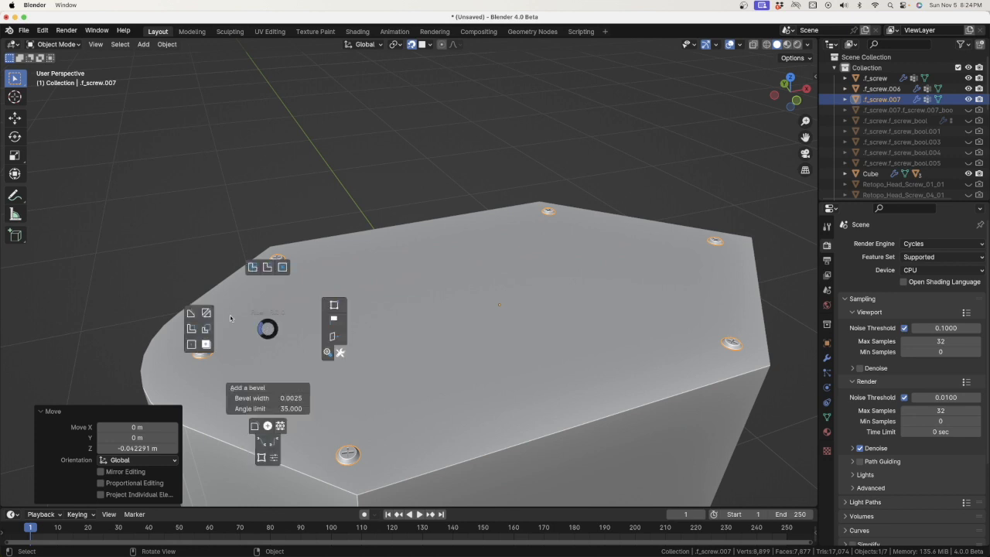
click(269, 270)
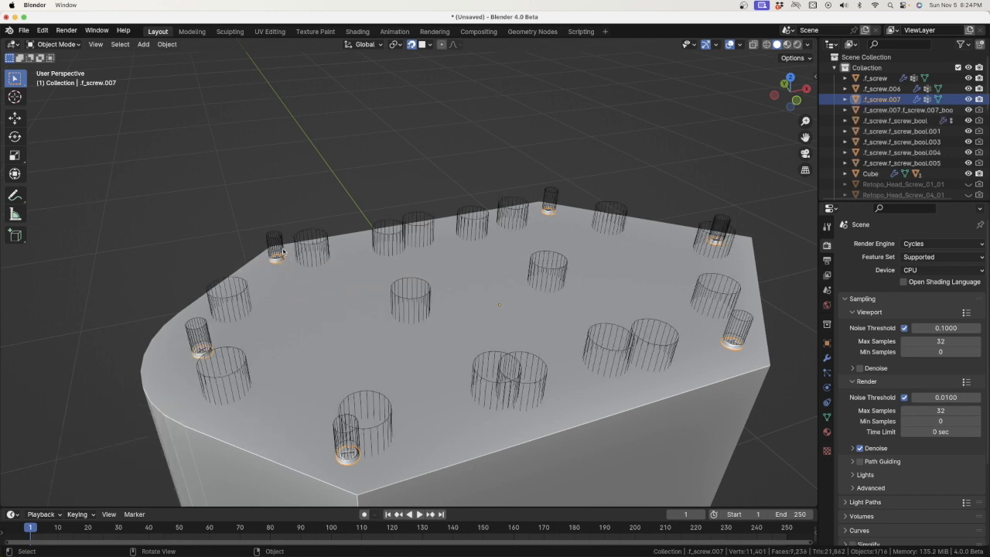
click(284, 252)
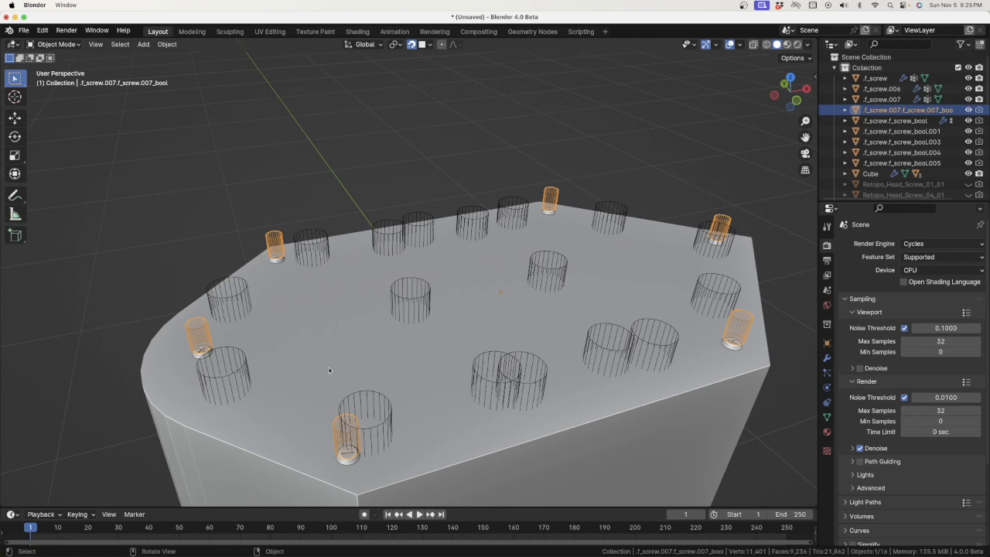
shift+click(313, 321)
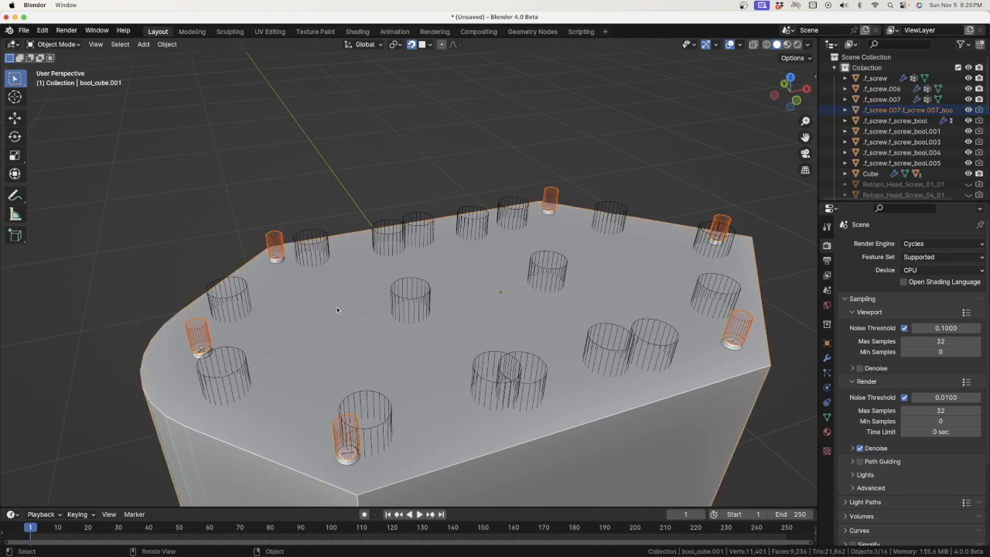
key(q)
click(276, 309)
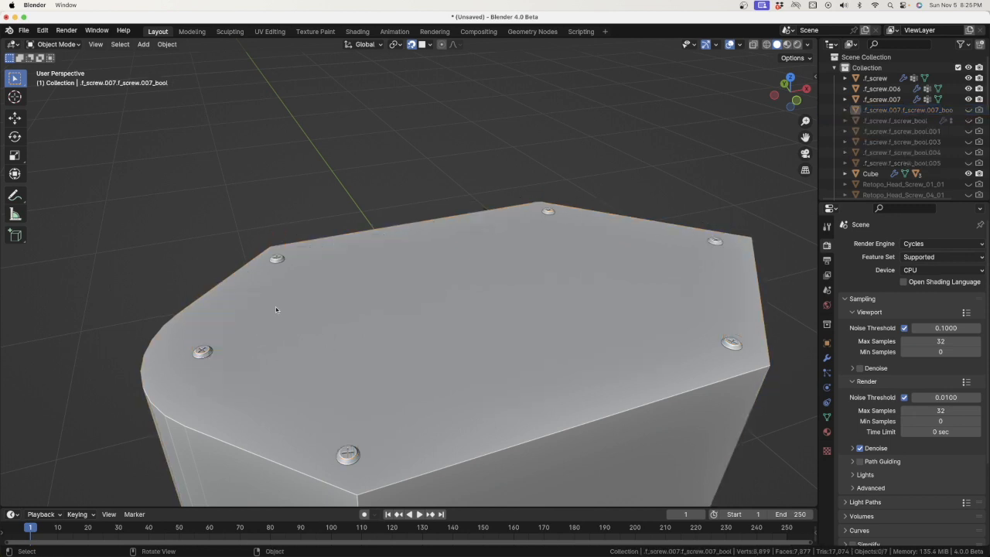
Turn off snapping and move the six screws by -0.005866 m along global Z, sinking them slightly into the prism
click(278, 260)
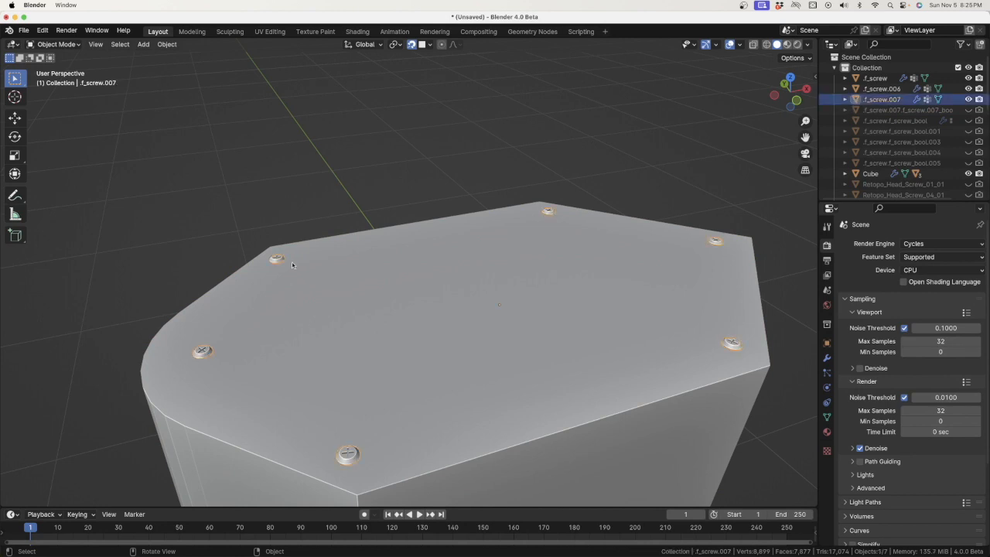
click(412, 45)
key(g)
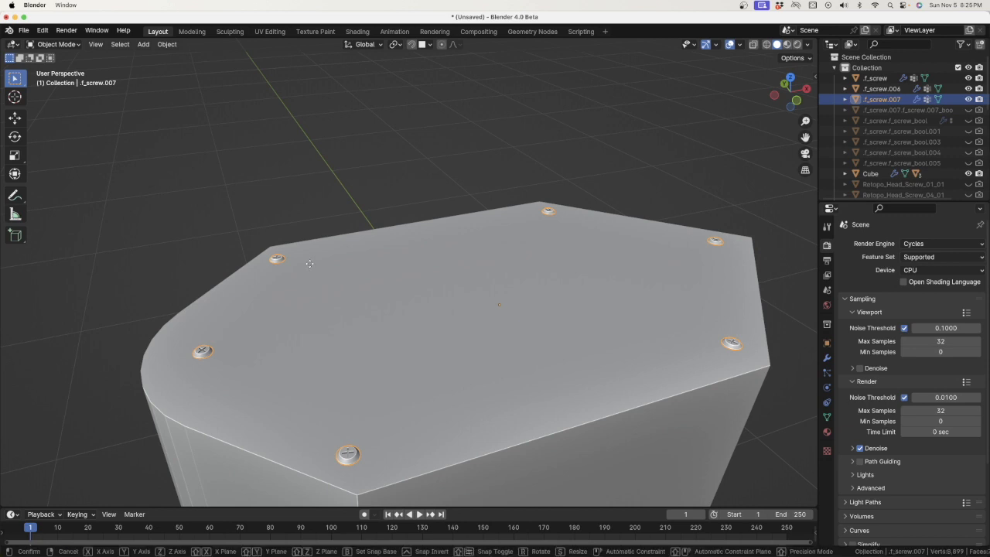
key(z)
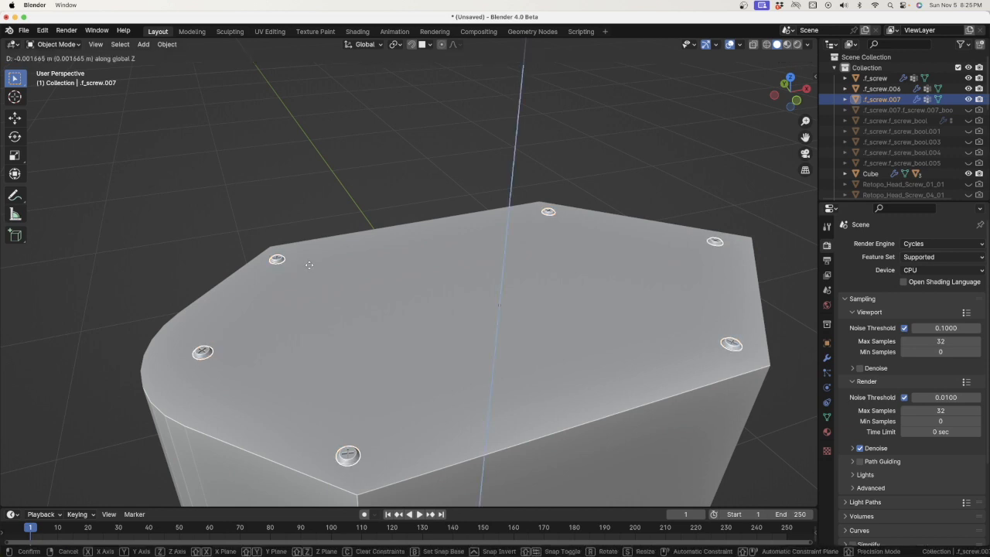
click(310, 268)
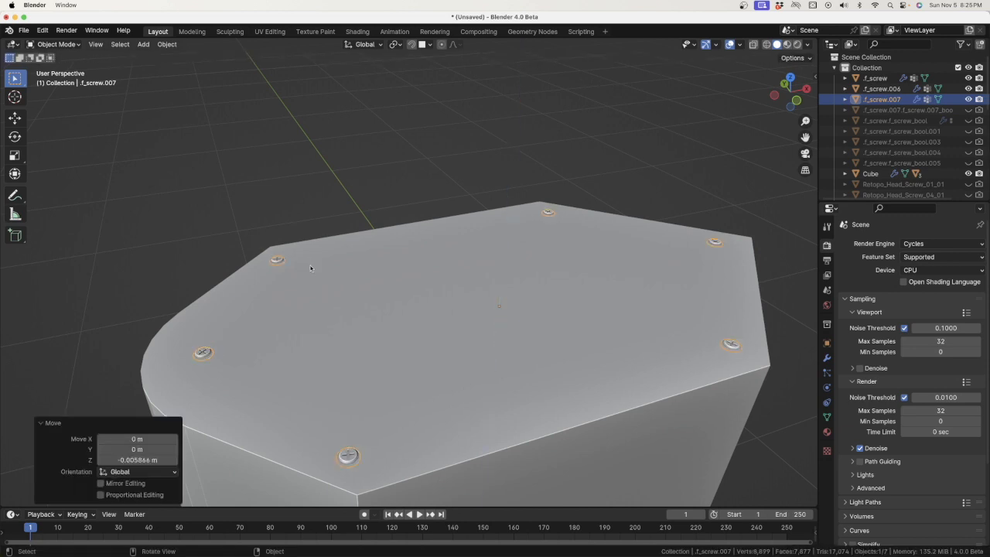
Reveal the prism's boolean cutters and lower the six screws' cutter by about 0.034 m along global Z
click(310, 267)
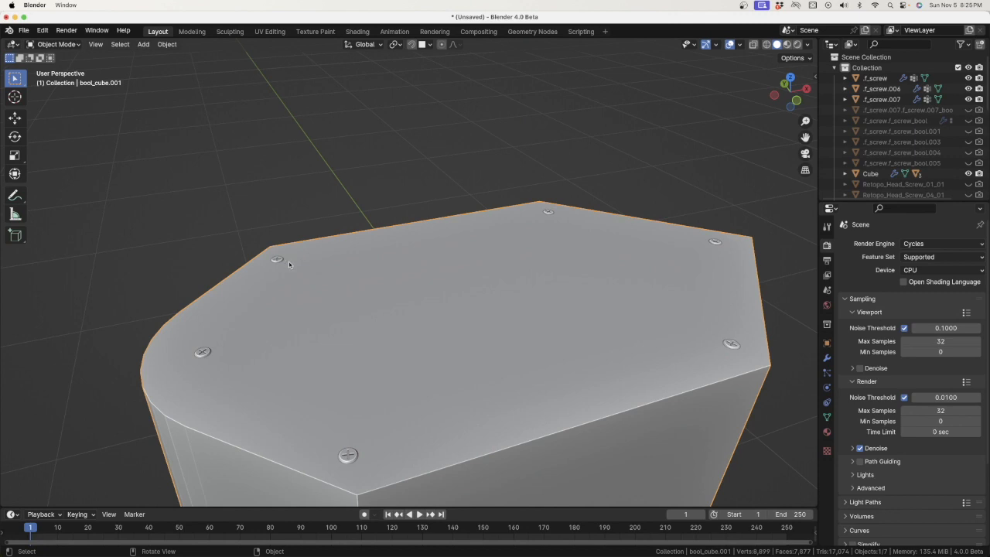
key(f)
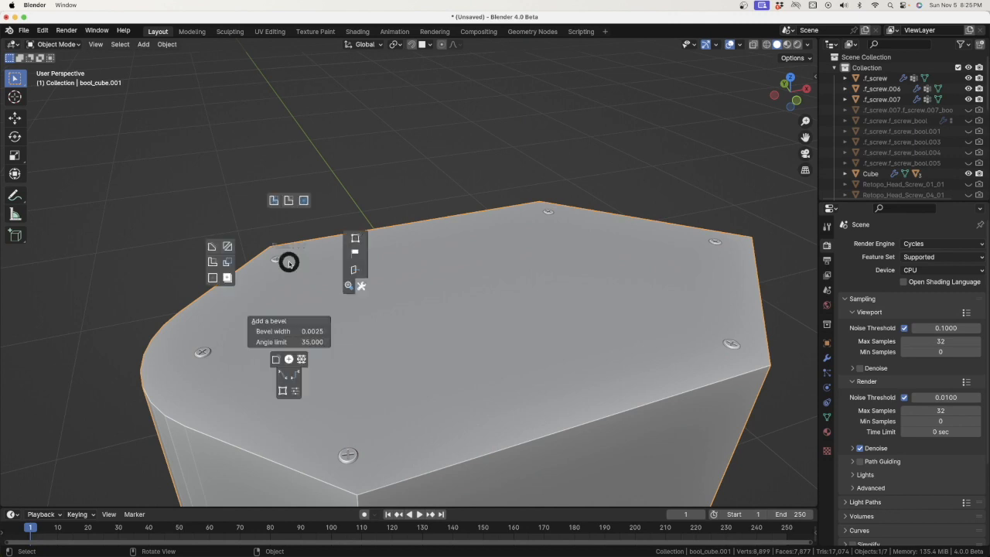
click(290, 202)
click(281, 253)
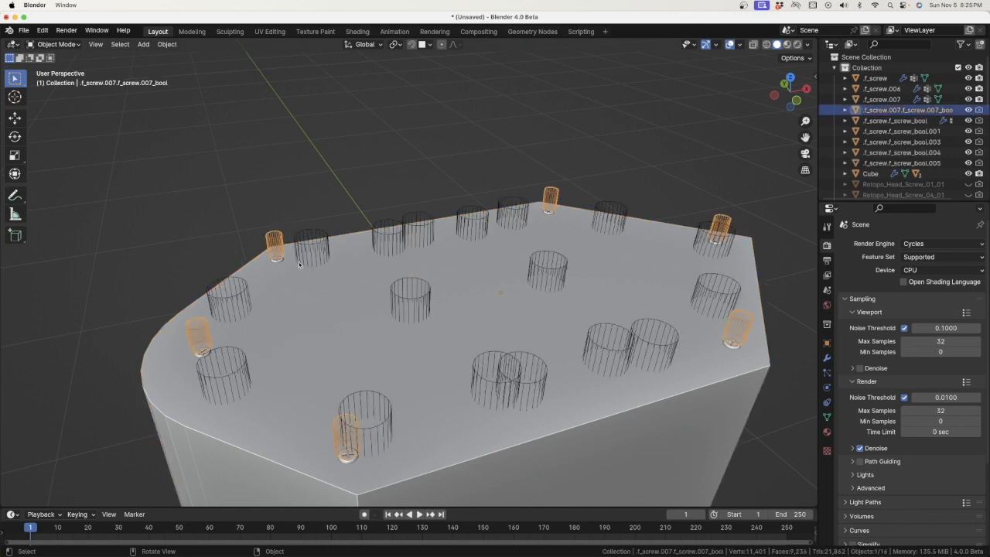
key(g)
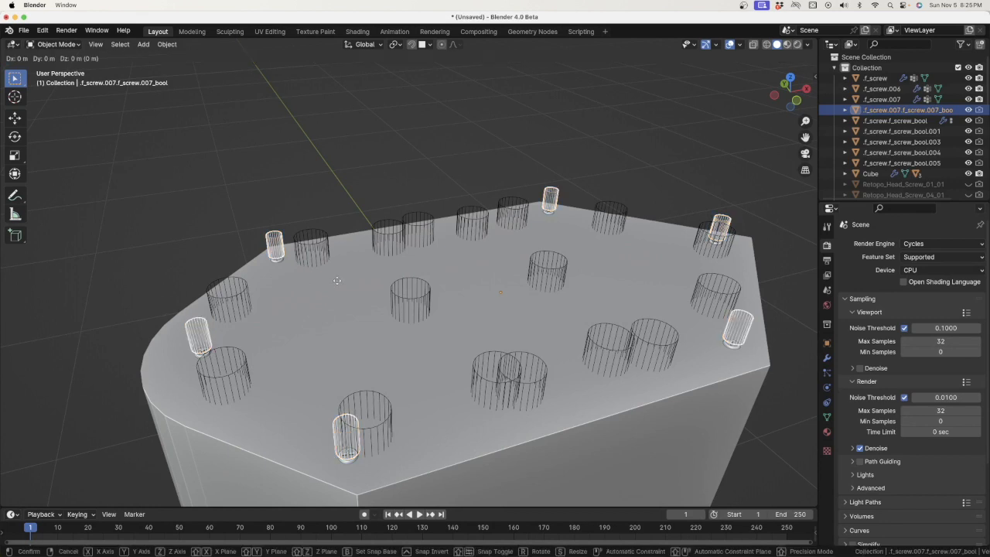
key(z)
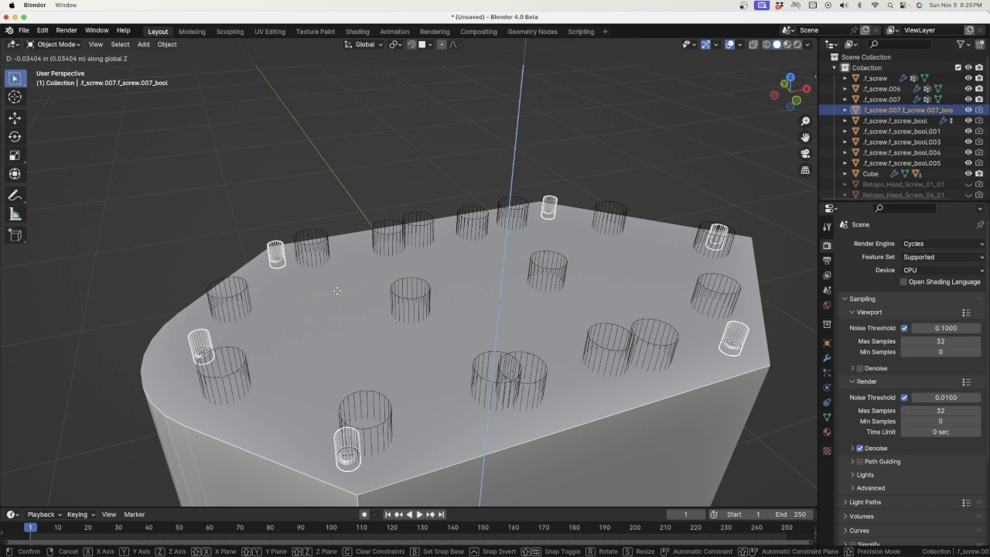
click(337, 291)
Select the prism and hide its boolean cutters again
click(338, 292)
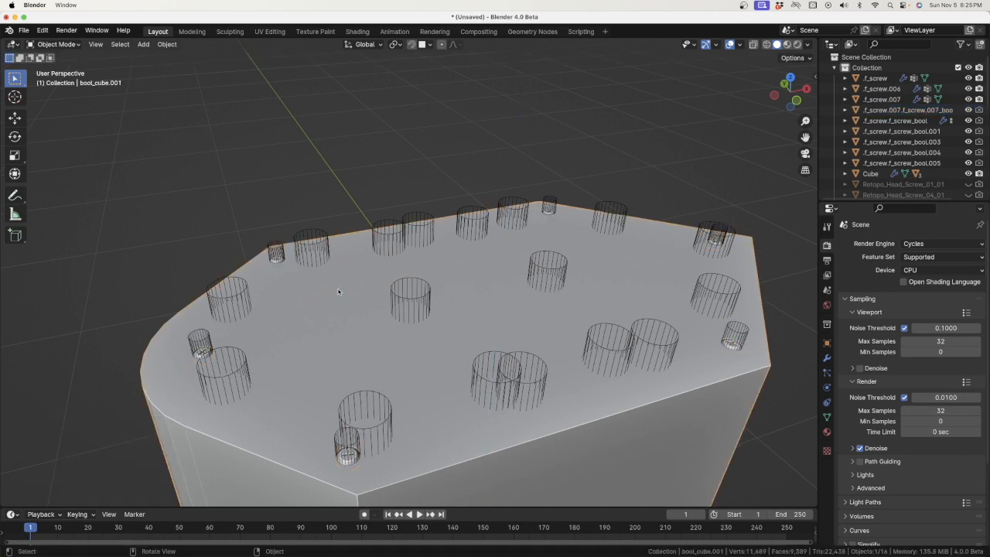
key(f)
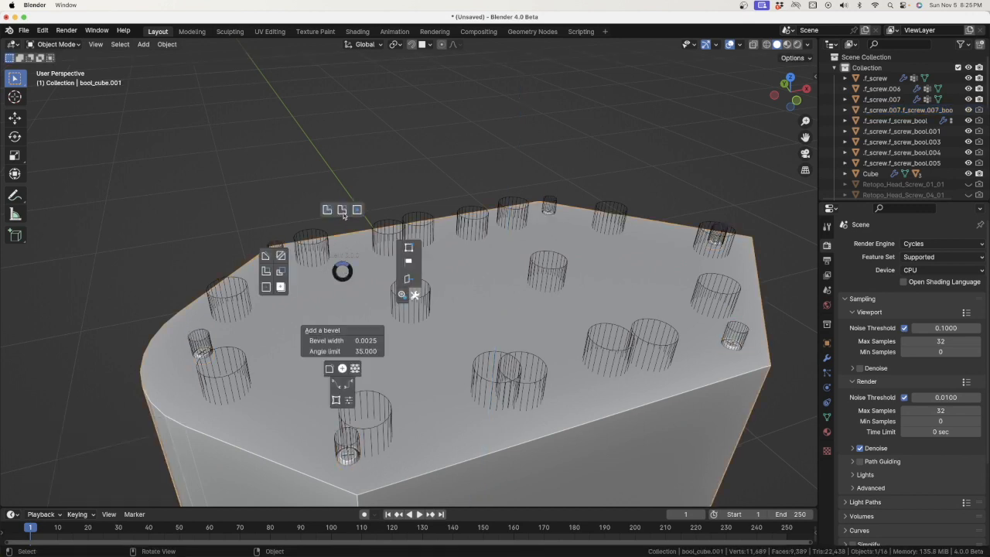
click(345, 214)
Reopen the six screws for editing with the add-on, enlarge them, then validate and quit the screw edit
middle_drag(308, 266, 312, 331)
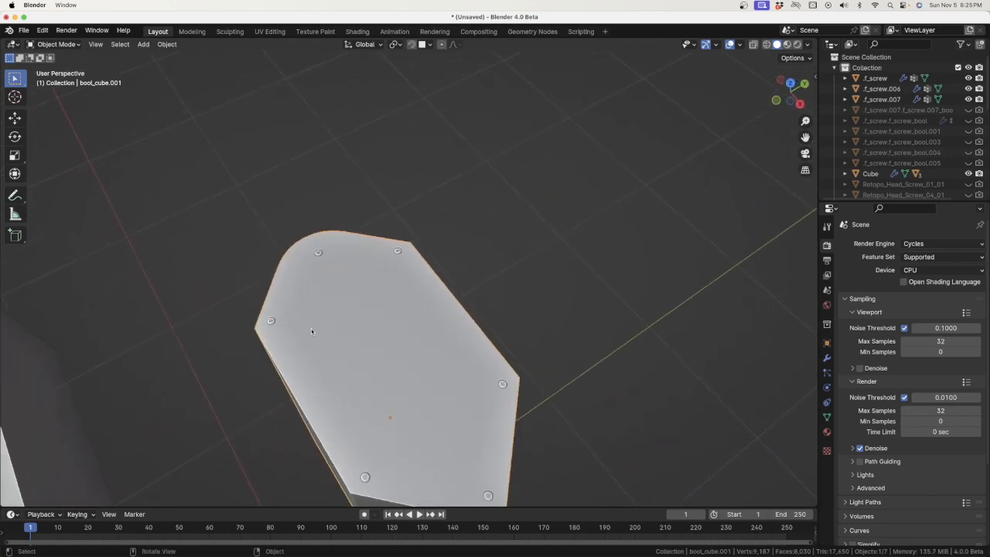
click(271, 322)
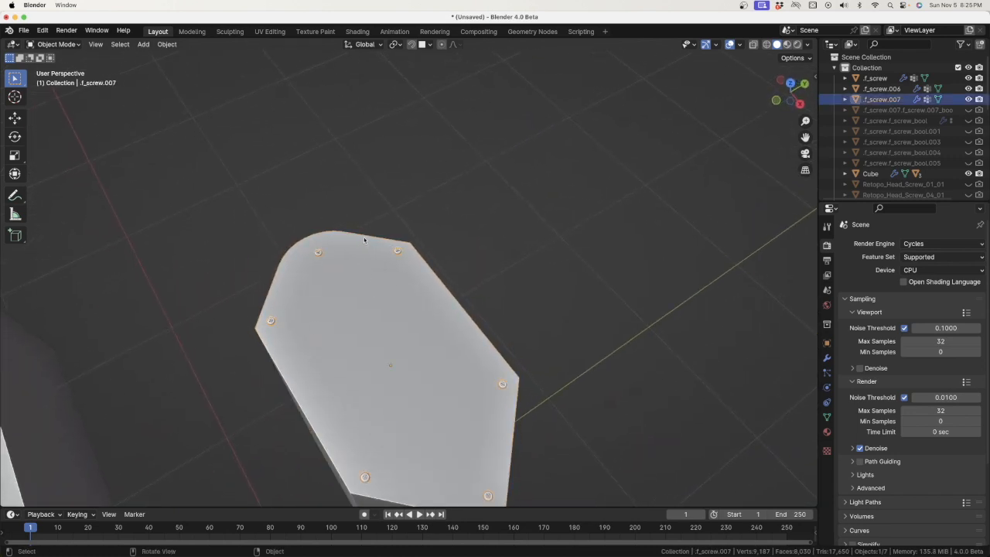
key(f)
click(430, 216)
key(f)
click(412, 167)
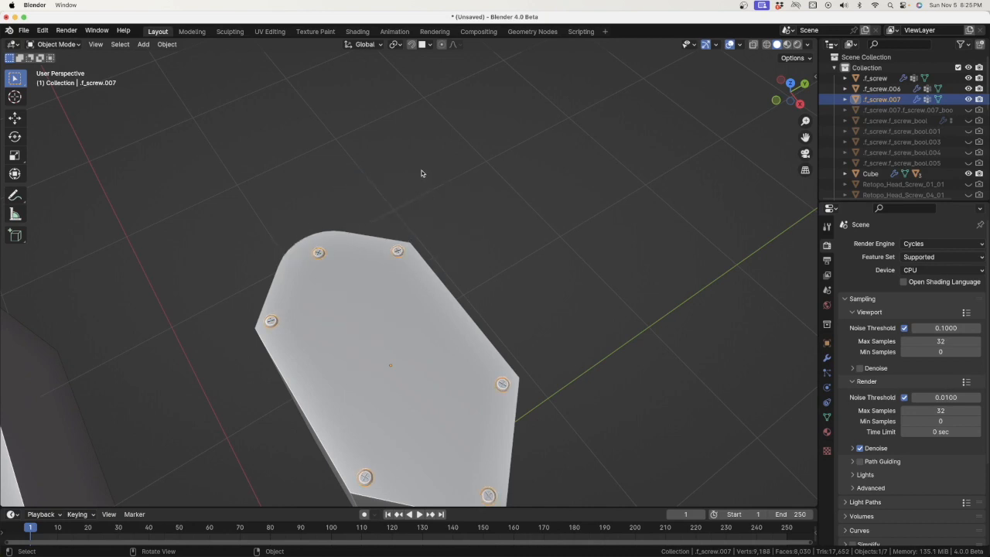
key(f)
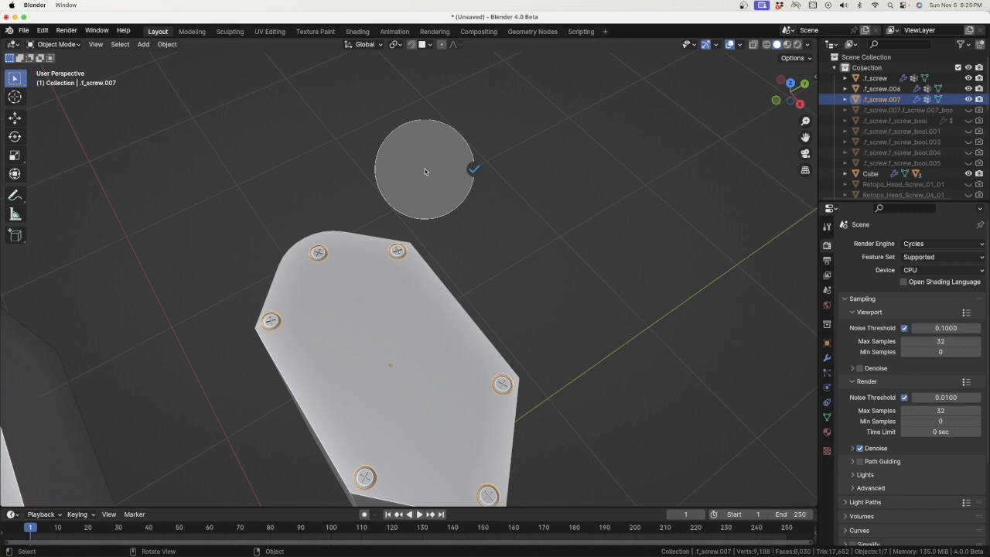
click(471, 170)
key(f)
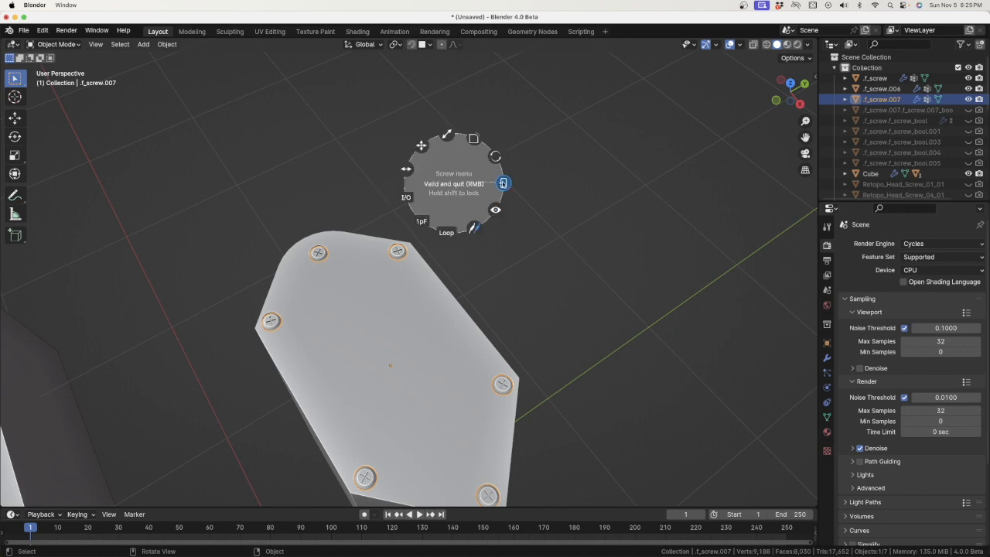
click(503, 183)
Enlarge the timeline area below the viewport and switch it to the Shader Editor
mouse_move(454, 254)
middle_down()
mouse_move(414, 251)
mouse_move(432, 269)
mouse_move(470, 247)
middle_up()
scroll(379, 302, up, 3)
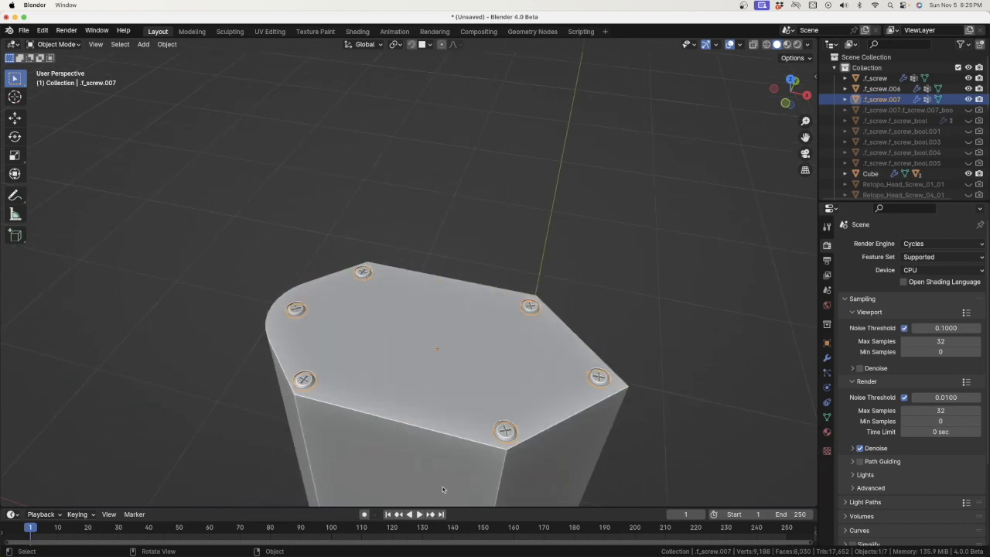
drag(441, 508, 391, 361)
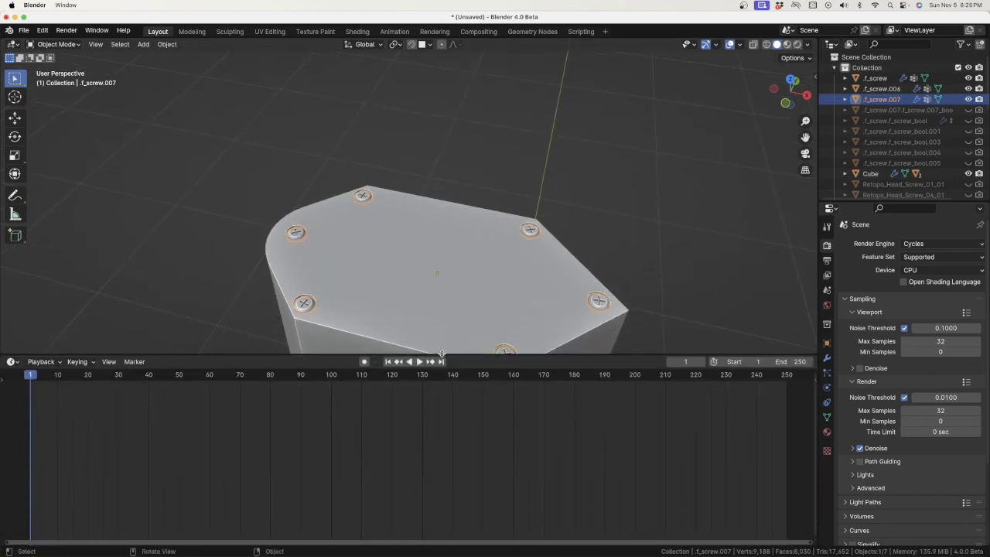
click(13, 362)
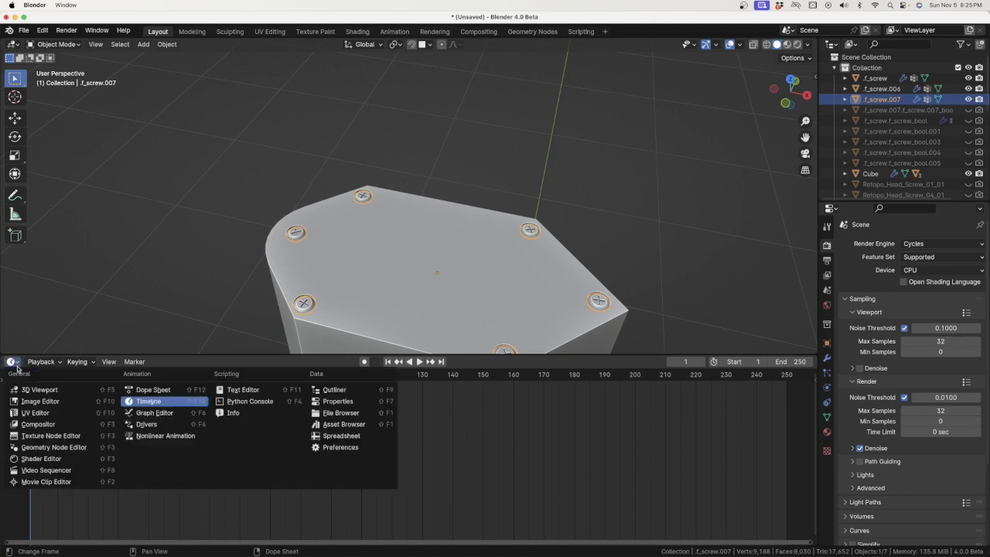
click(43, 459)
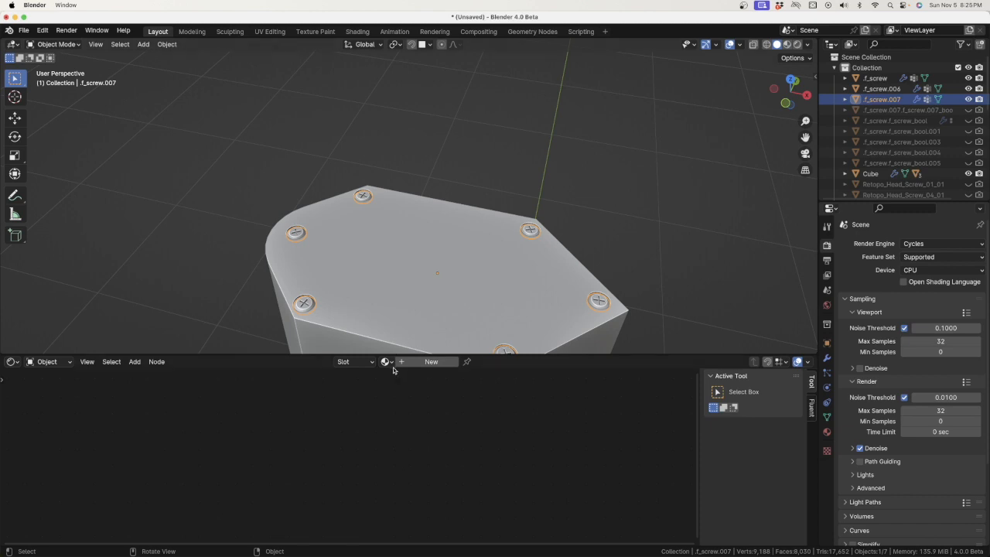
Create a new material for the six screws and set its Principled BSDF base color to red
click(427, 362)
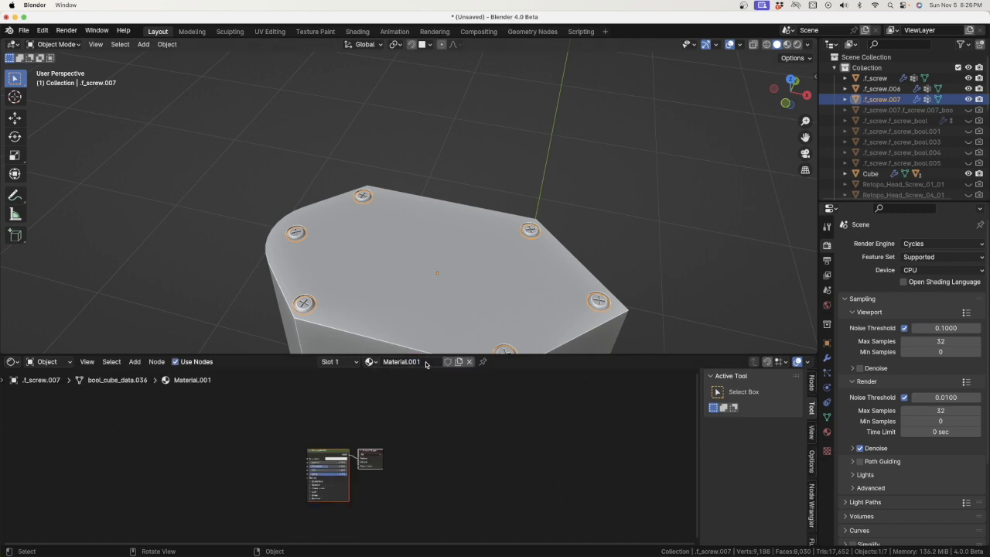
scroll(339, 461, up, 4)
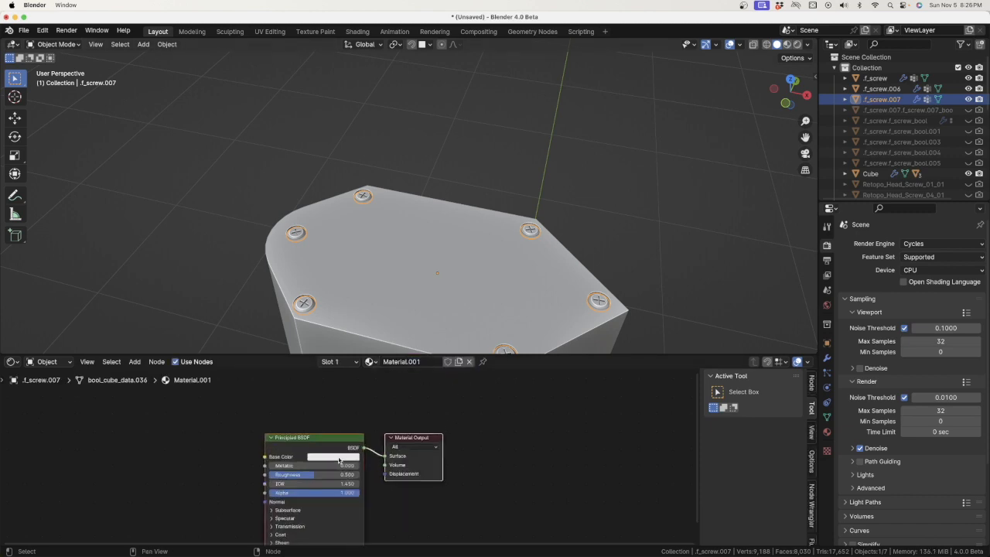
click(341, 458)
click(347, 389)
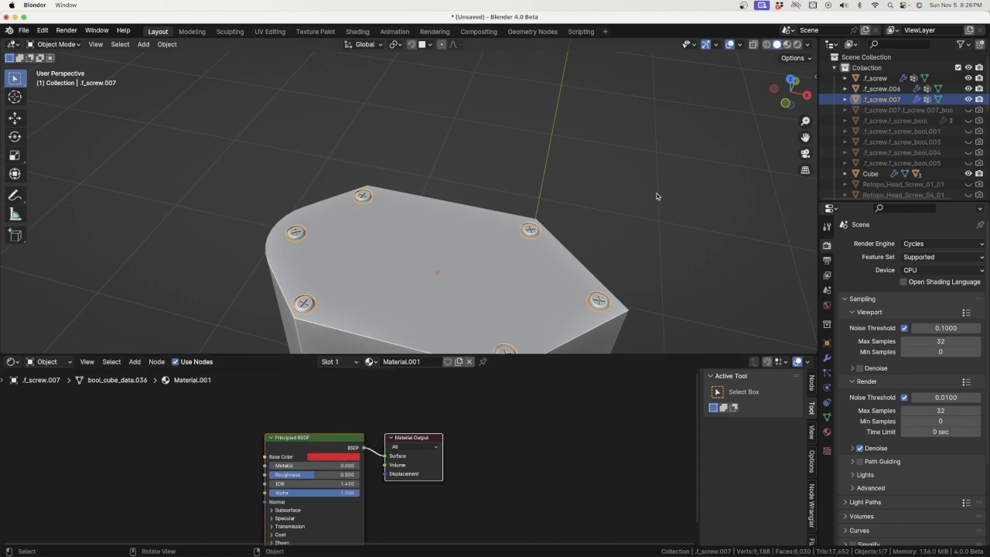
Switch the viewport to rendered shading and add a point light at the world origin
click(798, 46)
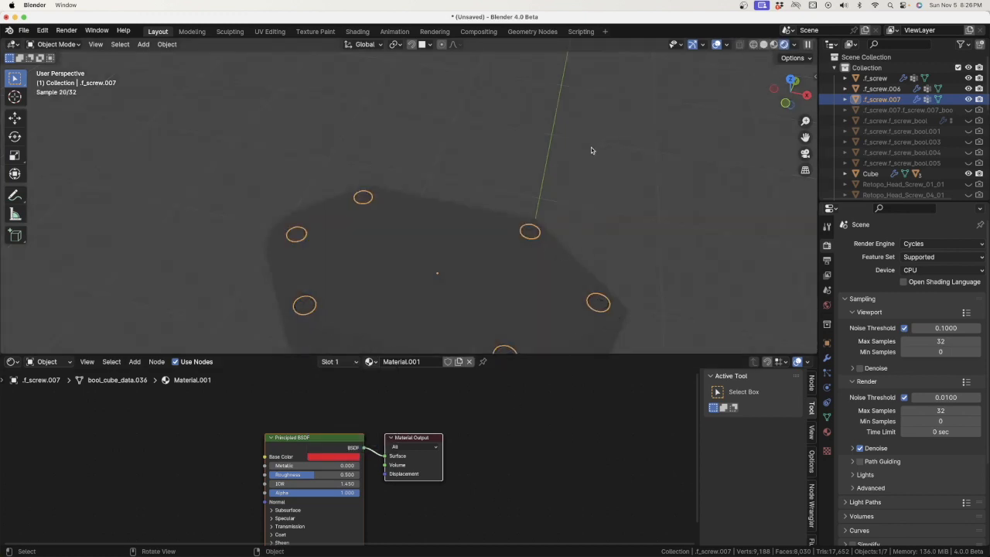
key(shift+a)
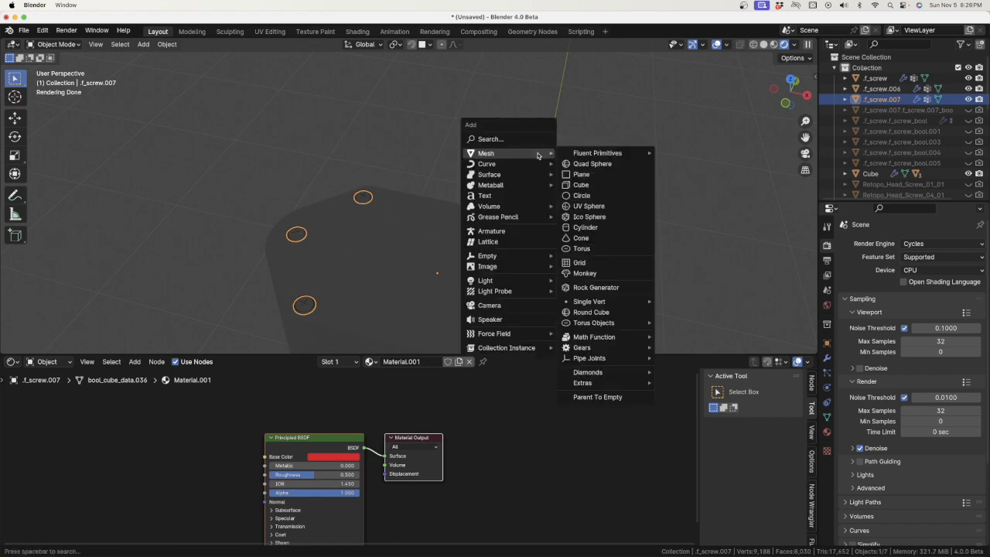
mouse_move(528, 152)
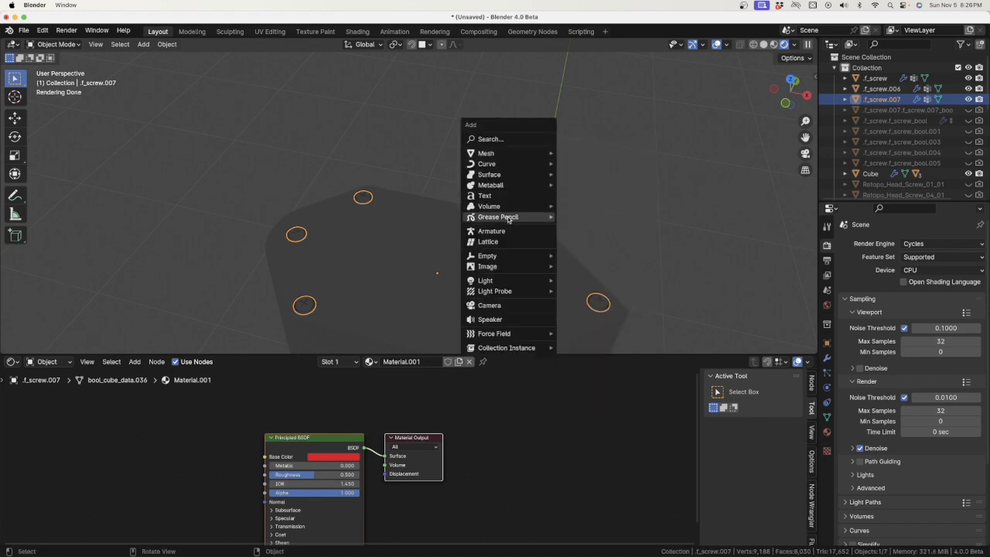
mouse_move(504, 281)
click(571, 280)
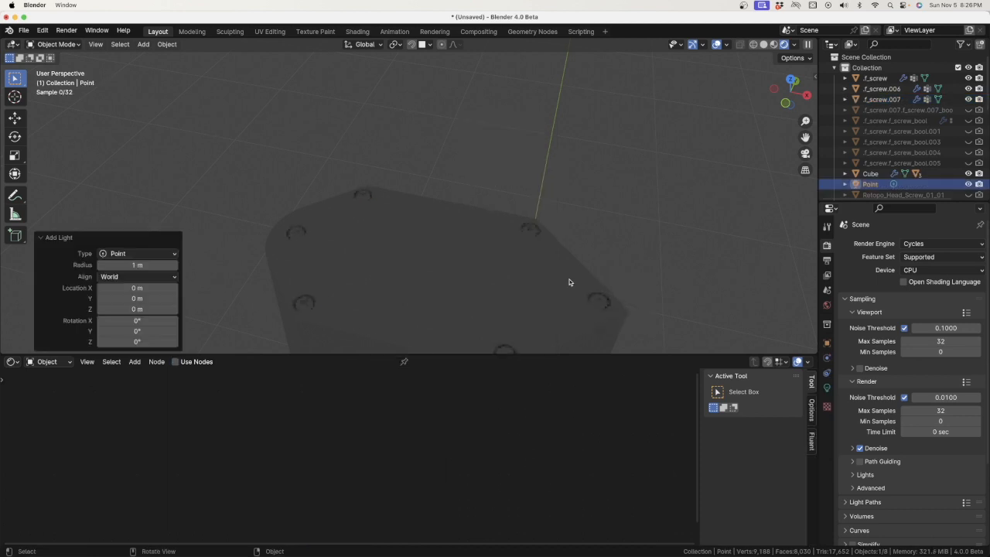
Add a sun light at the world origin to illuminate the prism's top face
middle_drag(513, 181, 493, 161)
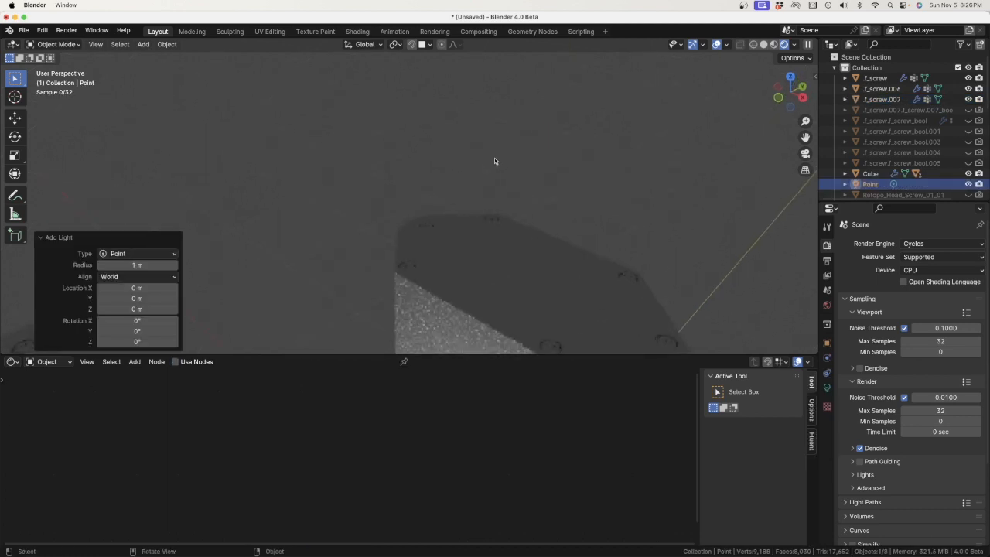
key(shift+a)
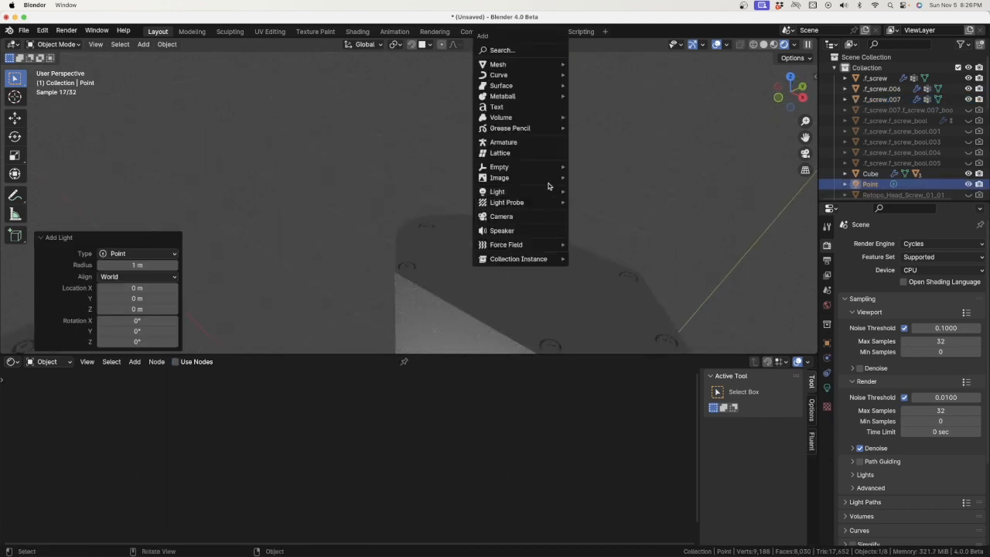
mouse_move(557, 192)
click(583, 201)
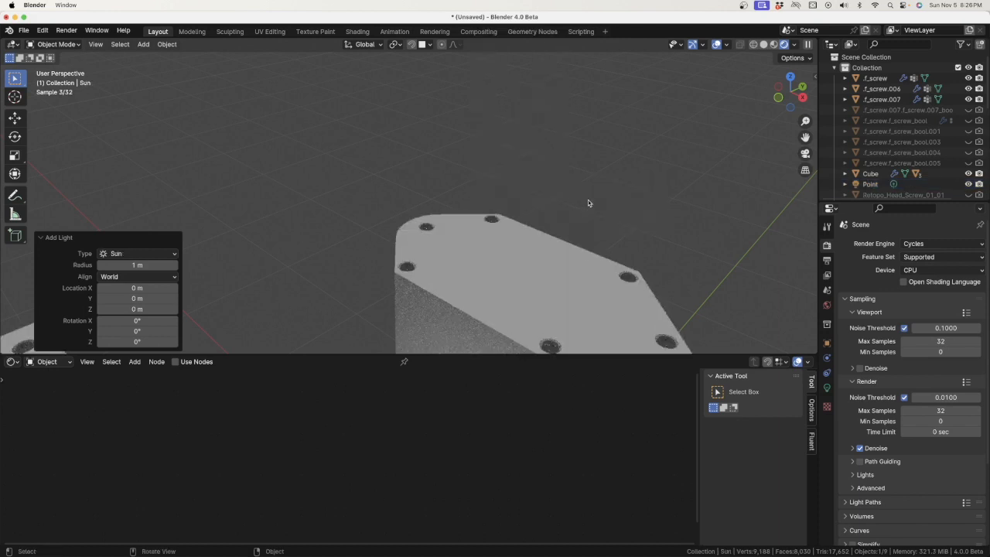
Assign the existing Head_Screw material to the six screws and set its base color to red
scroll(499, 228, up, 6)
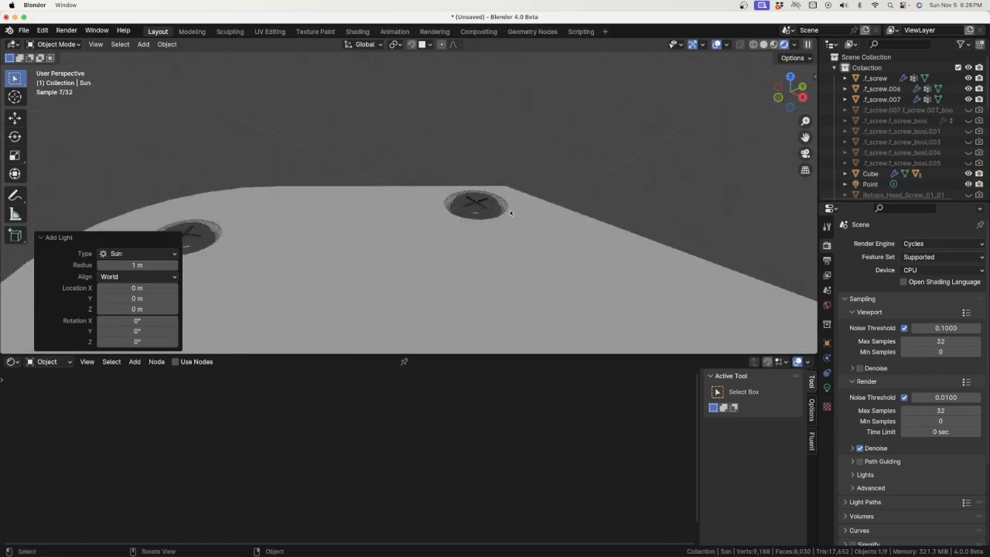
click(472, 207)
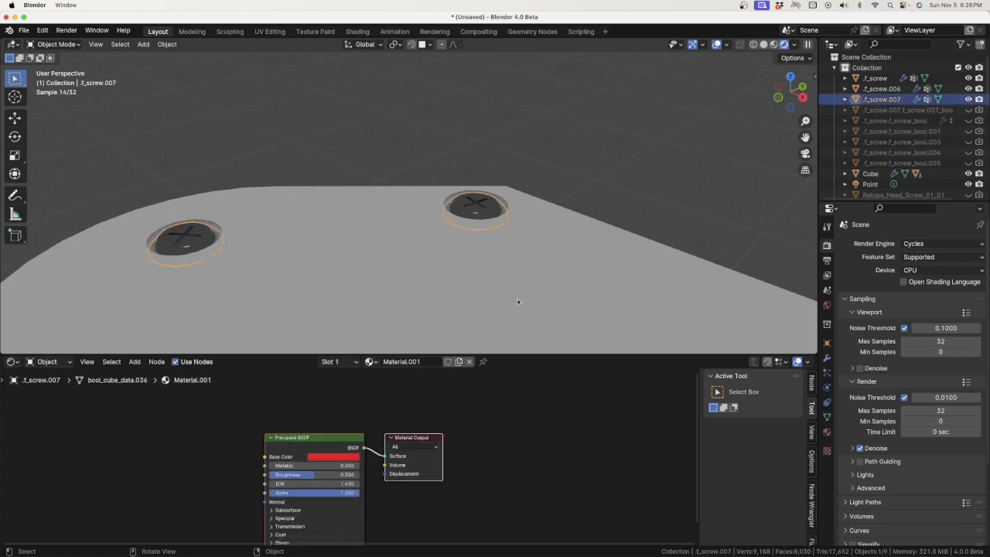
click(370, 361)
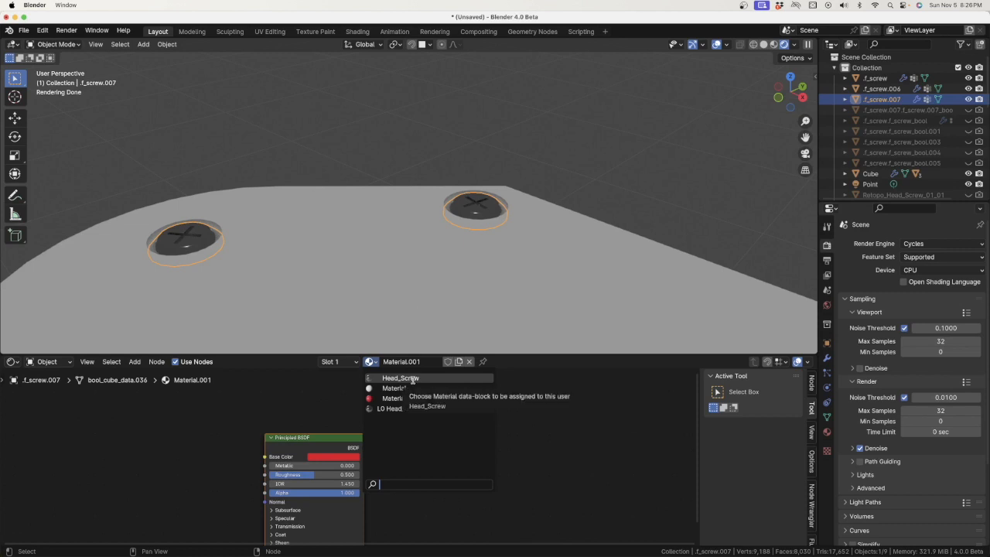
click(413, 378)
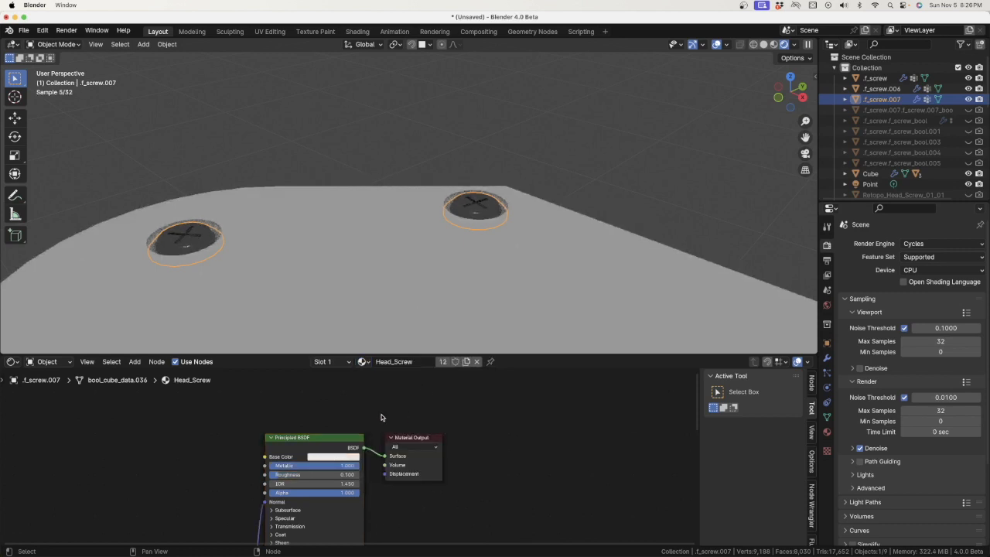
click(341, 458)
click(352, 395)
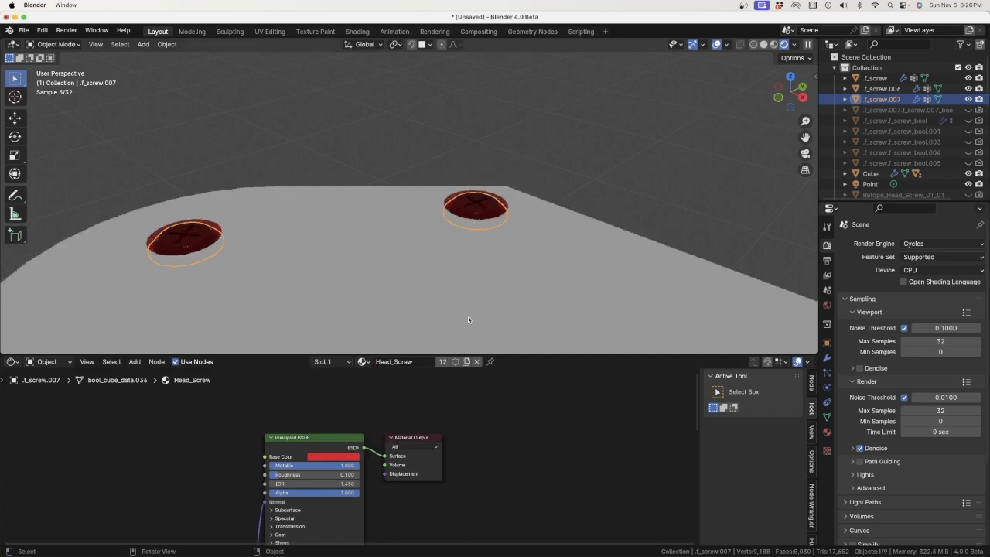
Try the linked Head_Screw material from Rivets.blend on the active screw, and switch back to the local Head_Screw material
click(364, 361)
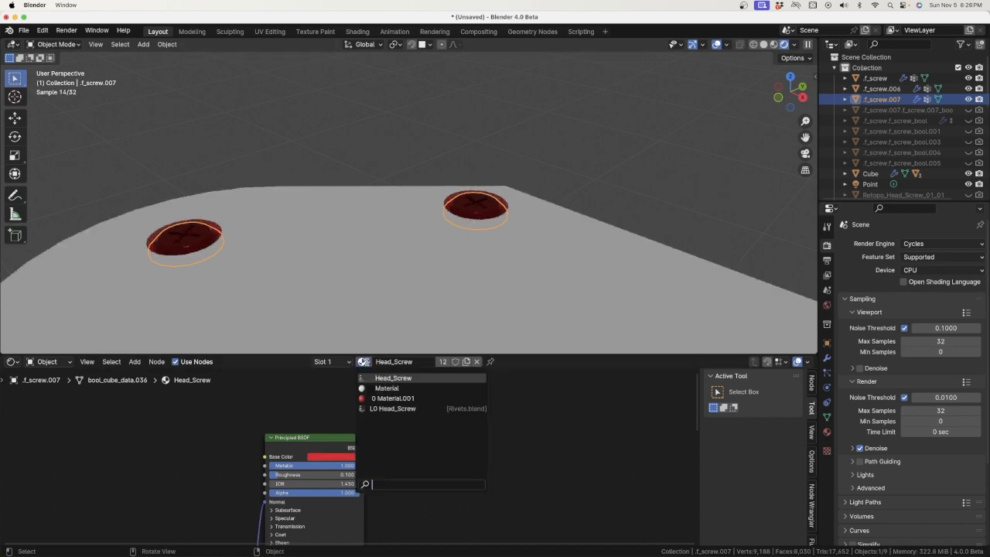
click(384, 408)
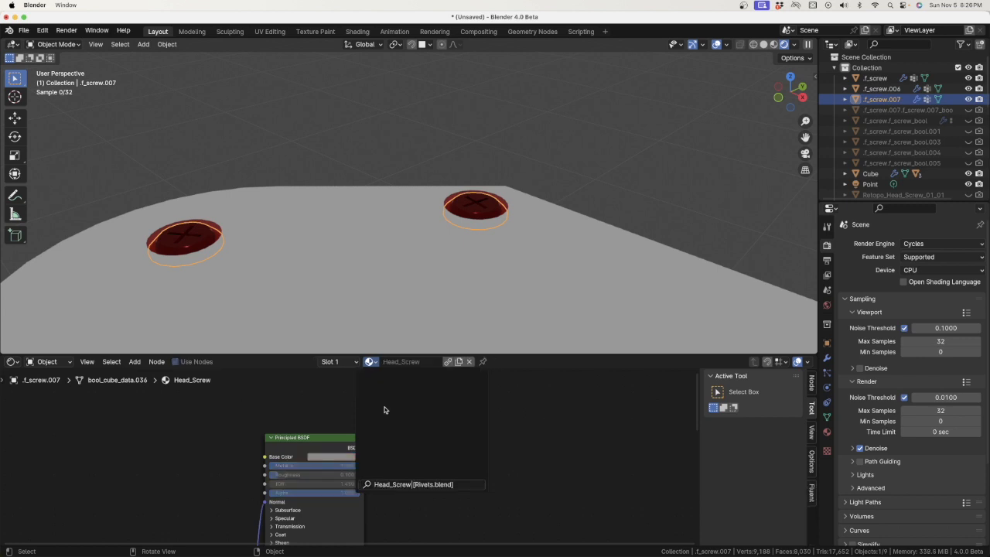
click(370, 362)
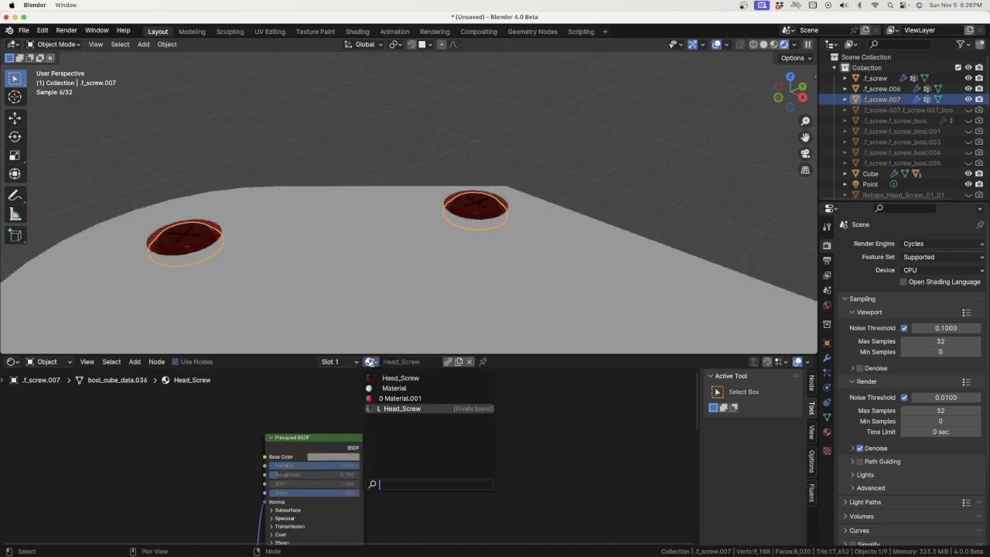
click(390, 379)
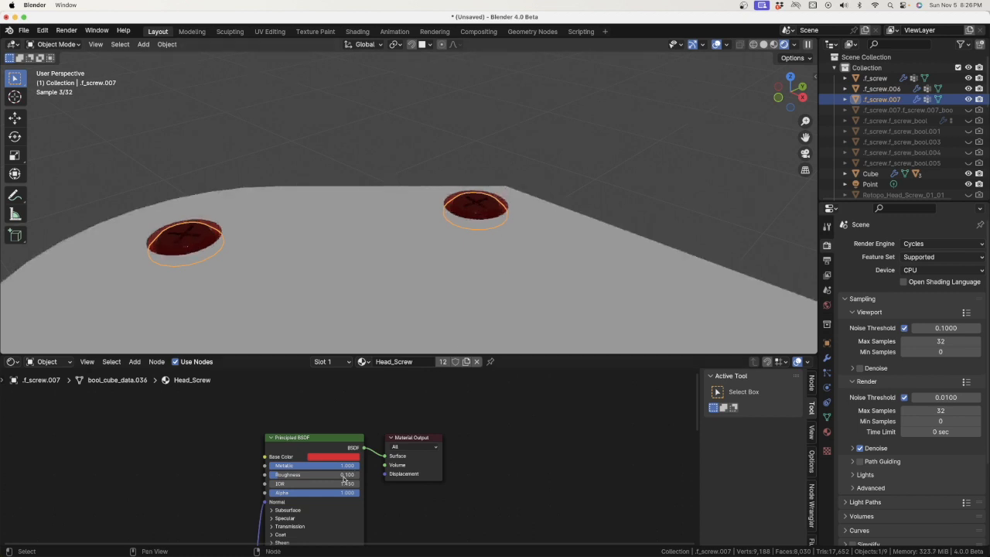
Set the Head_Screw material's base color to light blue and deselect the screws to inspect the recessed heads
click(328, 458)
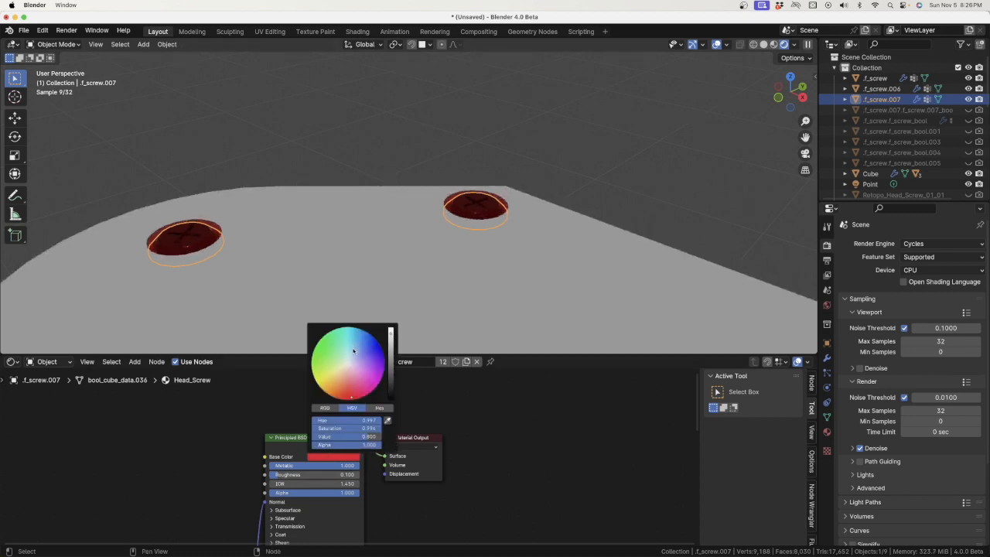
click(353, 351)
middle_drag(510, 246, 454, 220)
click(623, 132)
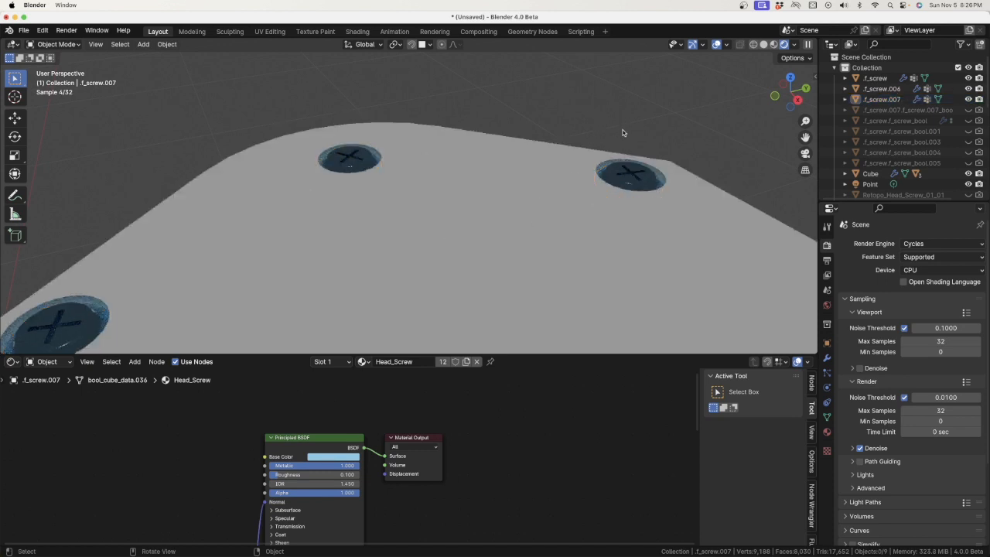
scroll(648, 185, up, 5)
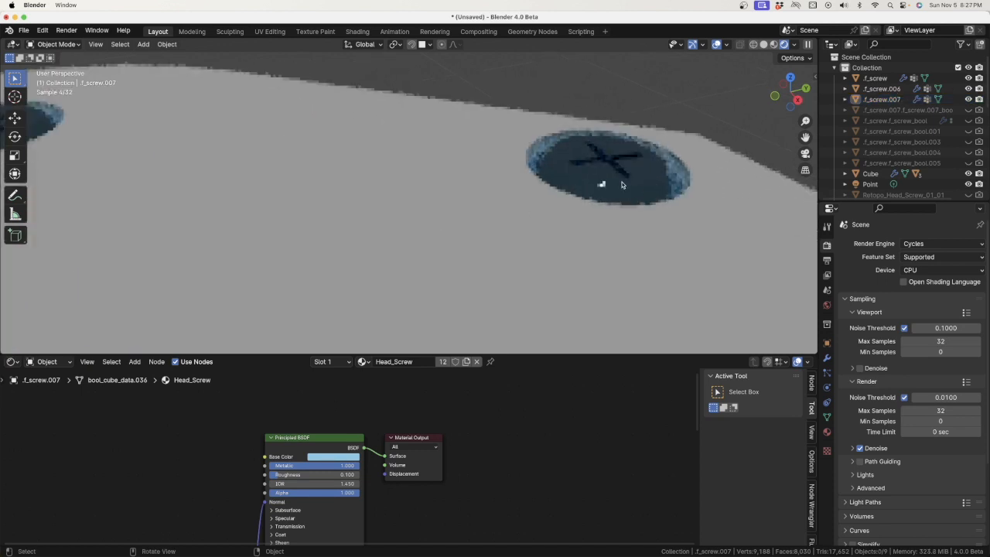
Set the Head_Screw material's Principled BSDF base color to green with slightly reduced brightness
click(337, 458)
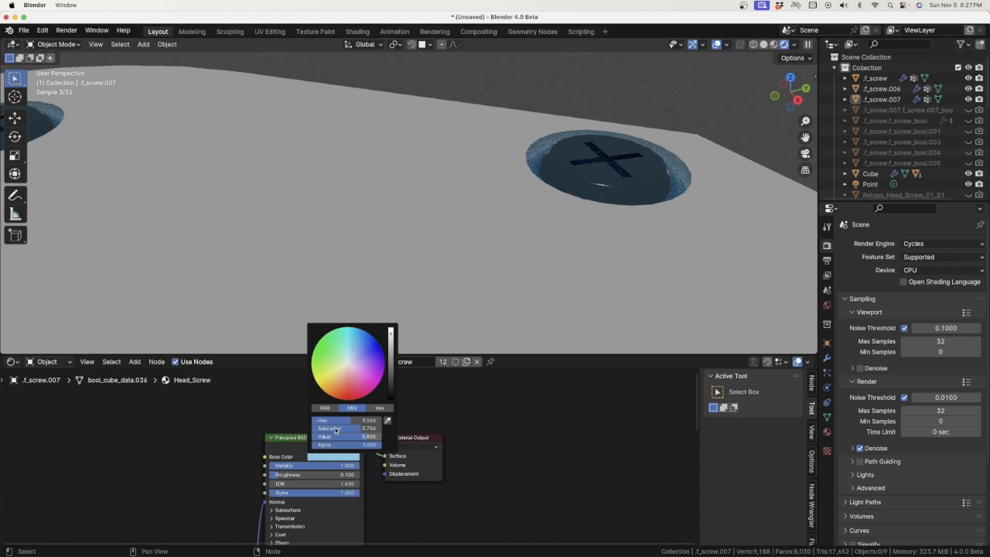
click(315, 350)
click(392, 353)
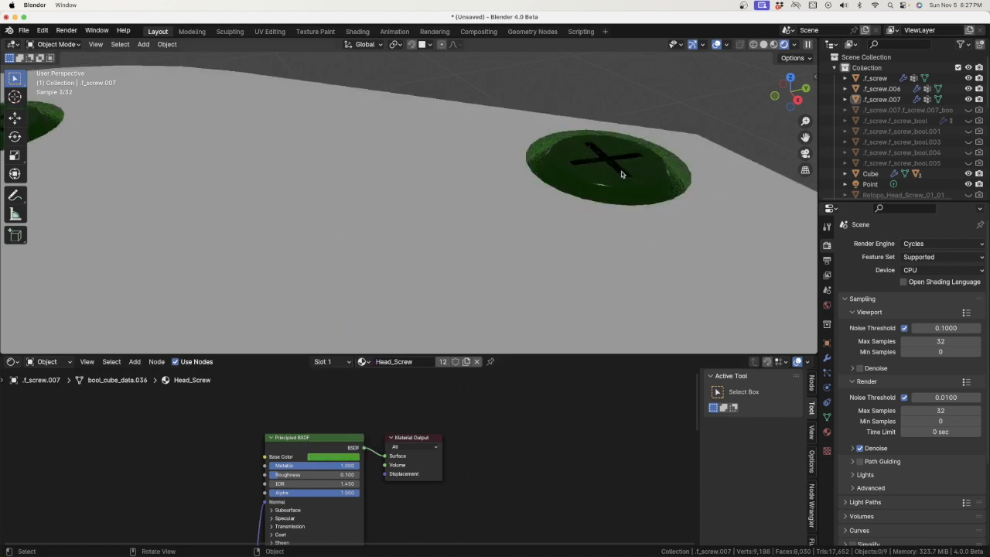
Create a new material for the rounded prism and set its Principled BSDF base color to light blue
scroll(621, 173, down, 6)
click(604, 204)
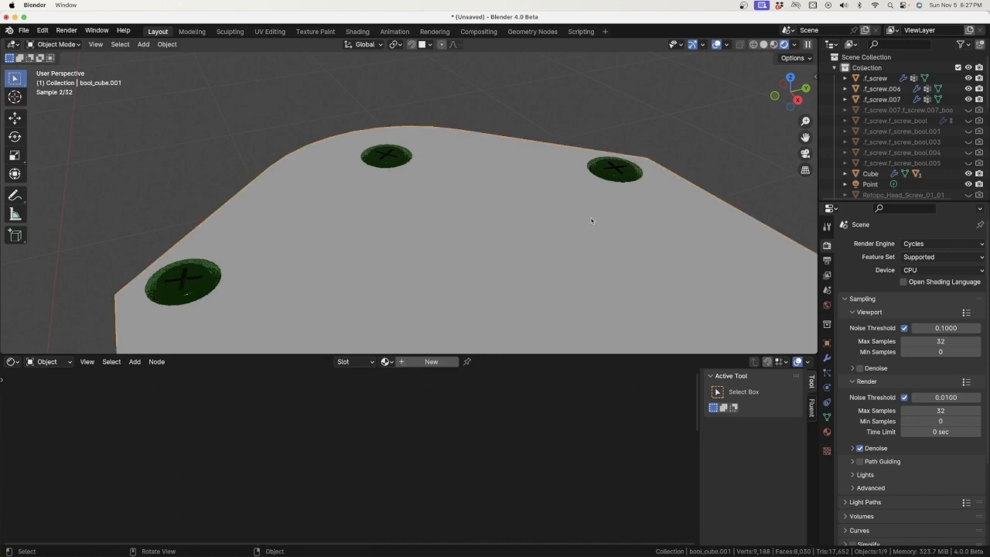
click(431, 362)
click(347, 457)
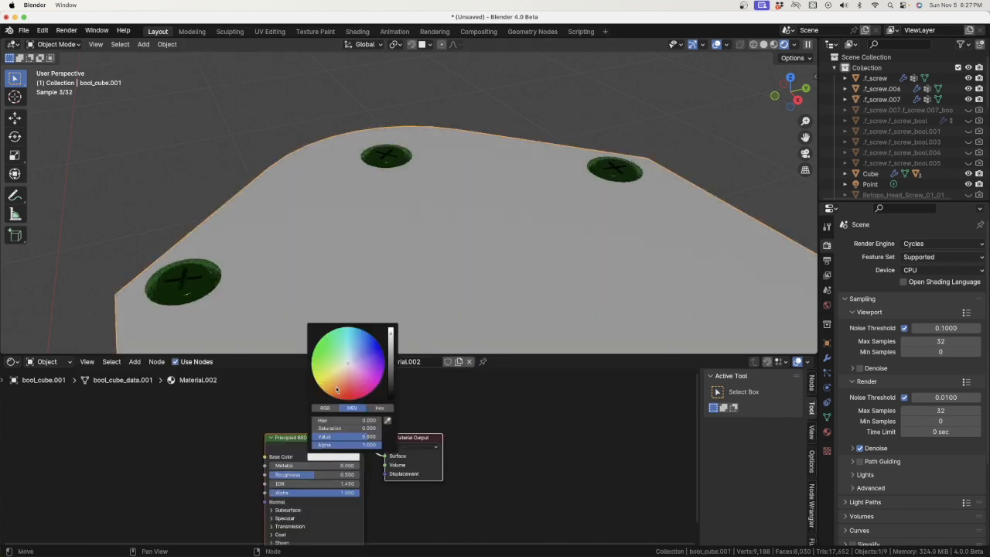
click(358, 356)
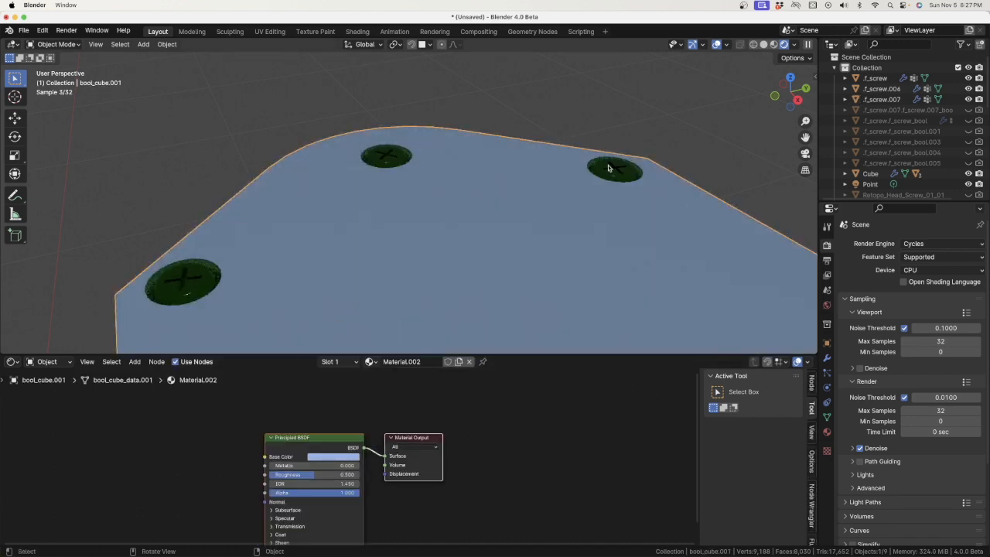
Check the green screws against the blue prism, deselect the prism, and switch the viewport to solid shading
scroll(615, 167, up, 4)
middle_drag(592, 177, 550, 174)
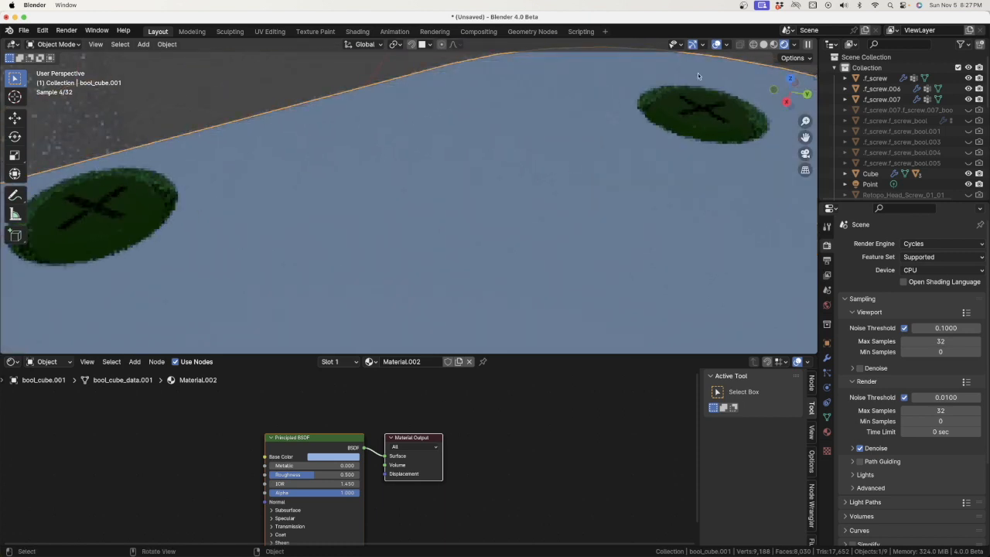
scroll(560, 188, down, 10)
click(638, 137)
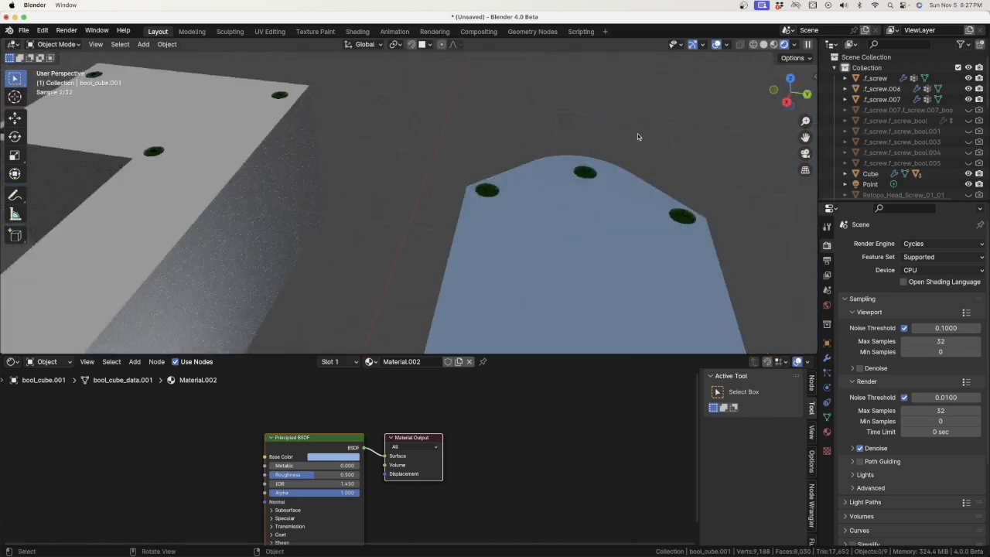
click(764, 44)
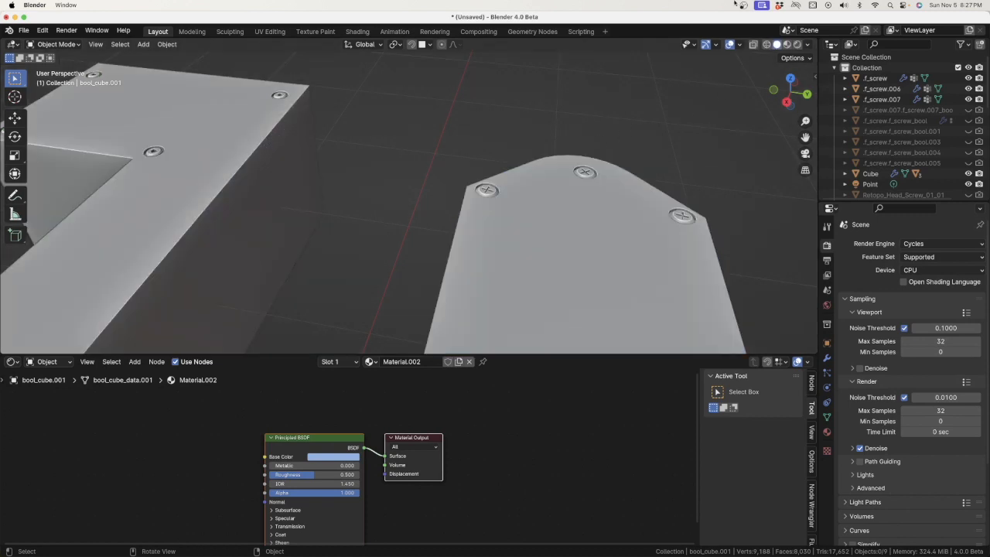